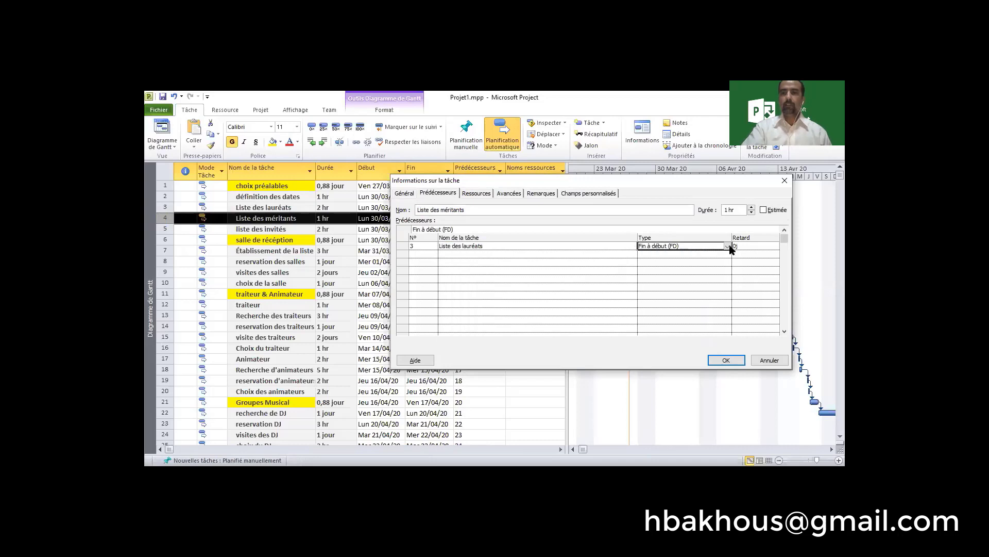
# - Review the link types available for the predecessor of Liste des méritants and the presentation slide explaining the four link types
pyautogui.click(728, 246)
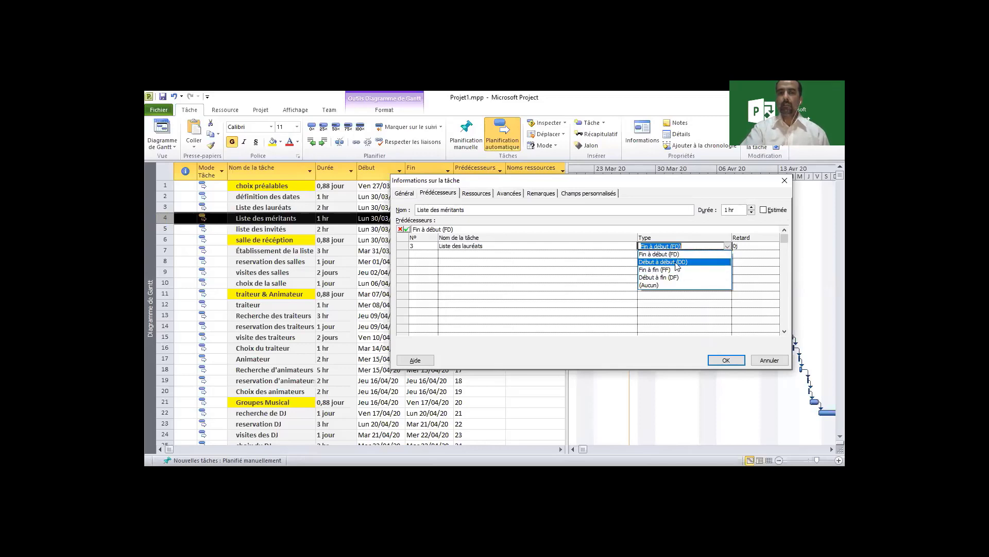
pyautogui.click(632, 202)
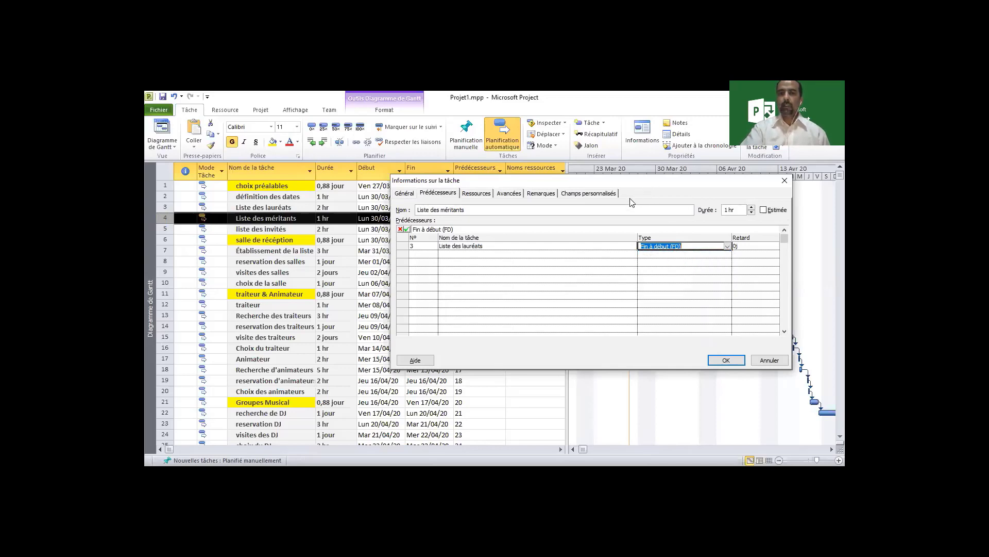
pyautogui.click(554, 109)
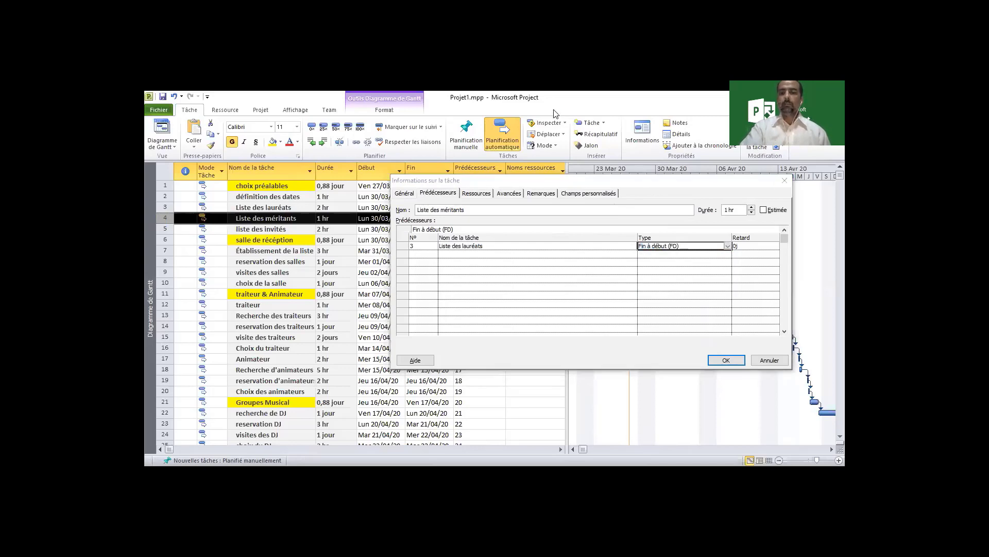
pyautogui.hotkey('alt', 'Tab')
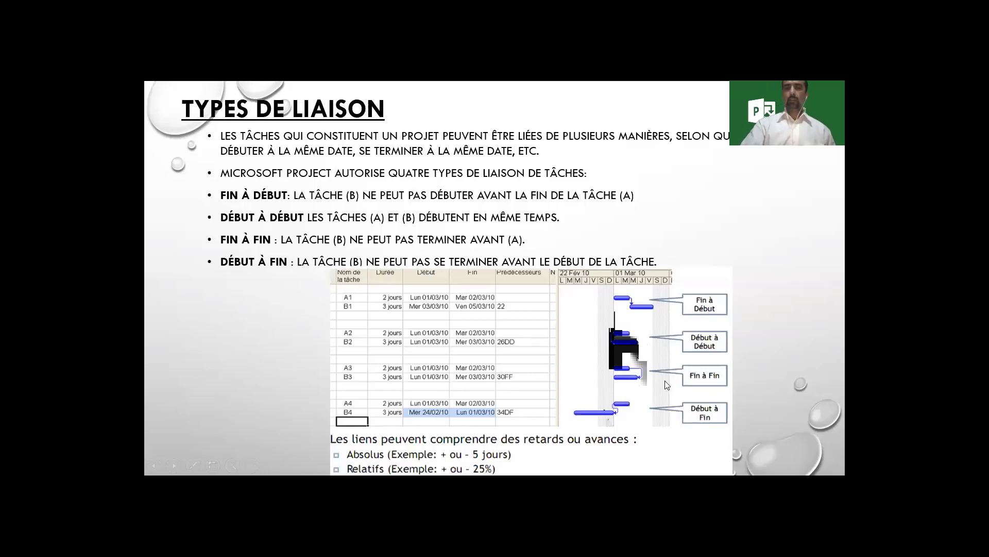
pyautogui.click(423, 374)
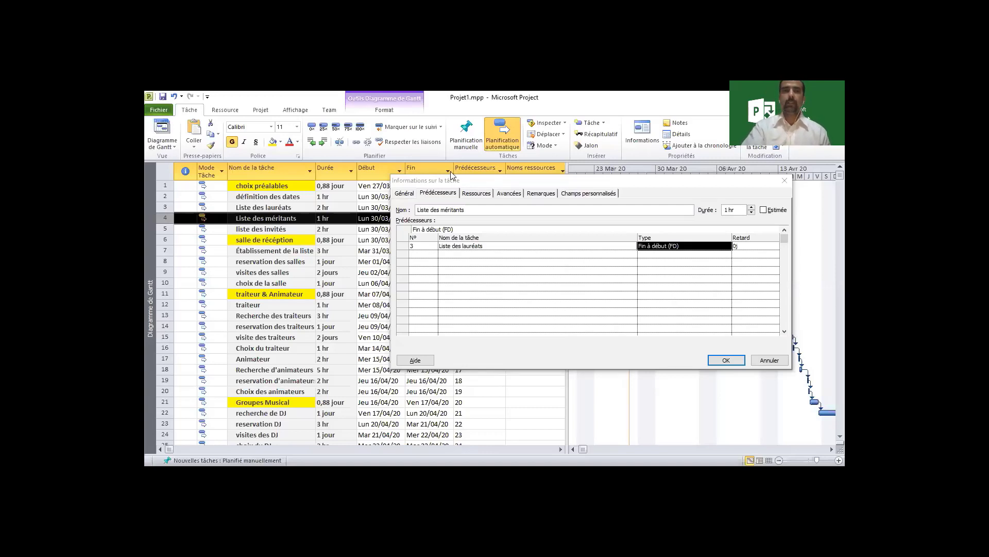
# - Close the task information dialog and switch from the Gantt chart to the Tableau des ressources view
pyautogui.press('Return')
pyautogui.click(165, 147)
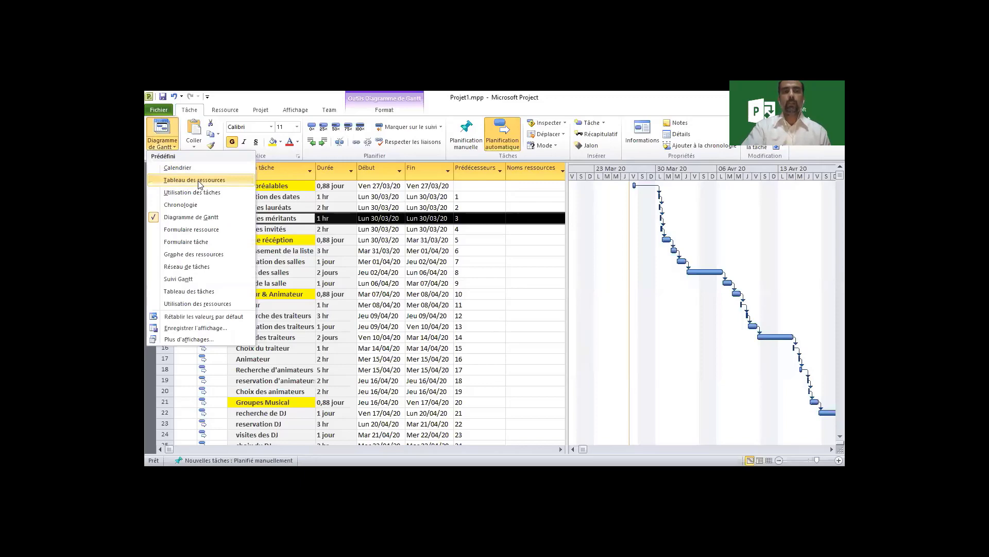
pyautogui.click(199, 180)
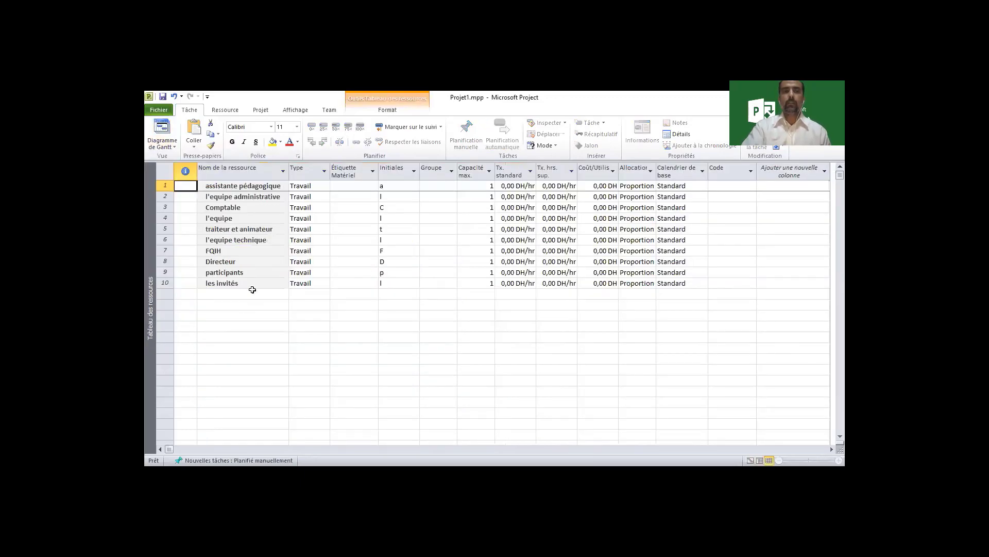
# - Examine the resource names, the type options for assistante pédagogique, and the Étiquette Matériel and Initiales fields
pyautogui.click(252, 294)
pyautogui.moveTo(245, 187); pyautogui.dragTo(264, 286)
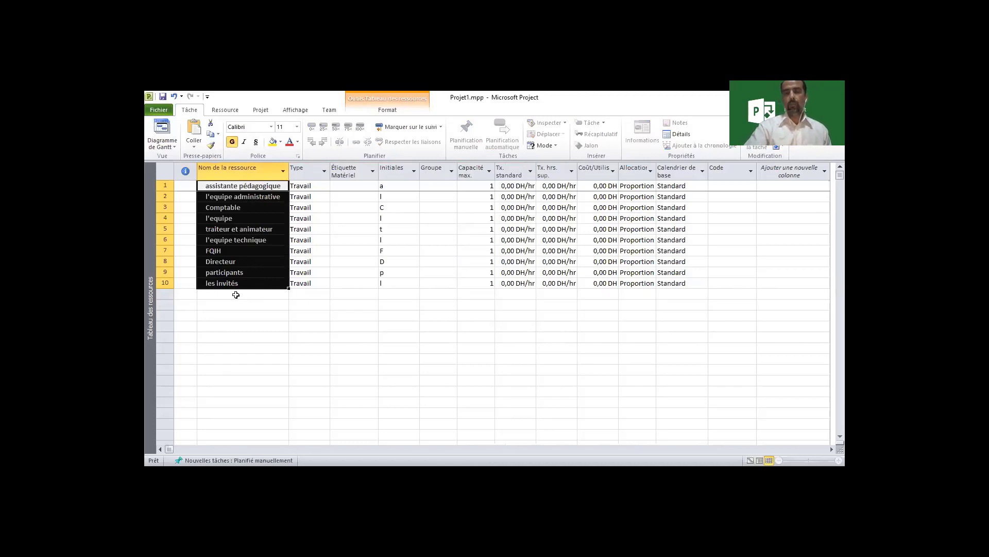
pyautogui.click(236, 295)
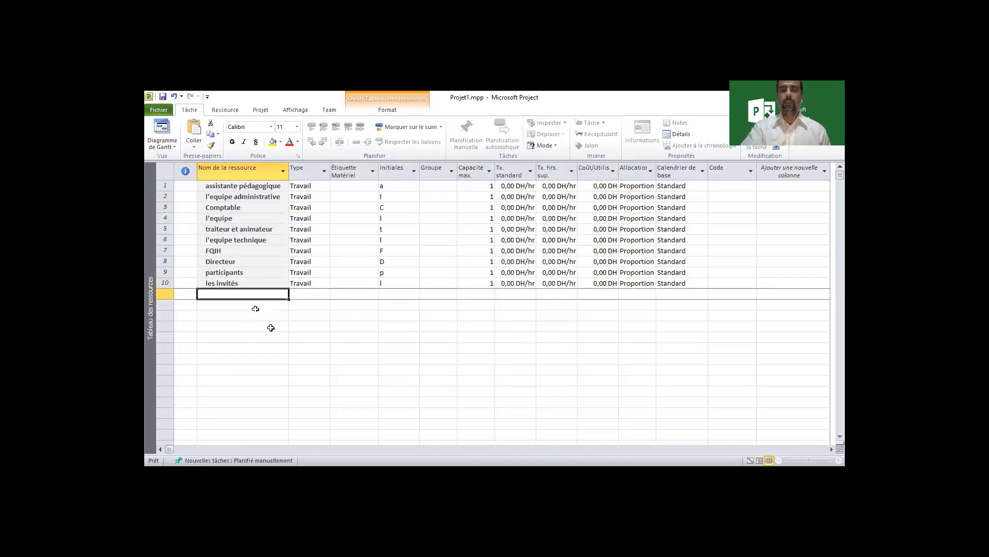
pyautogui.click(268, 186)
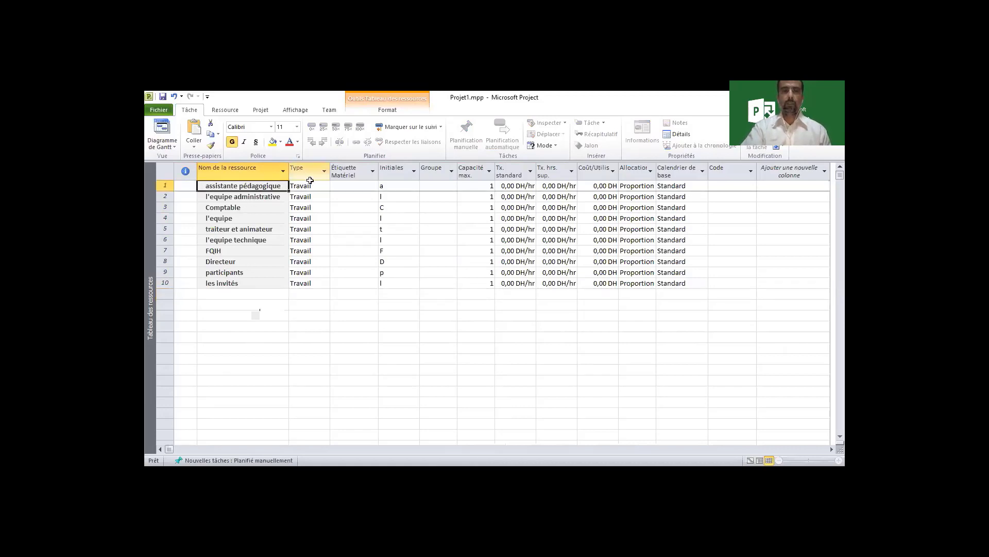
pyautogui.click(327, 188)
pyautogui.click(327, 186)
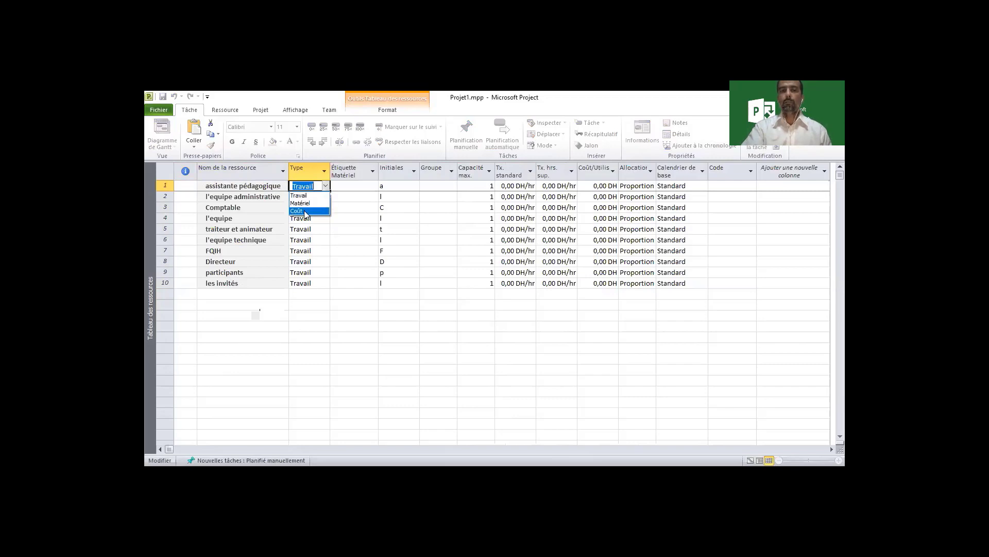
pyautogui.click(326, 186)
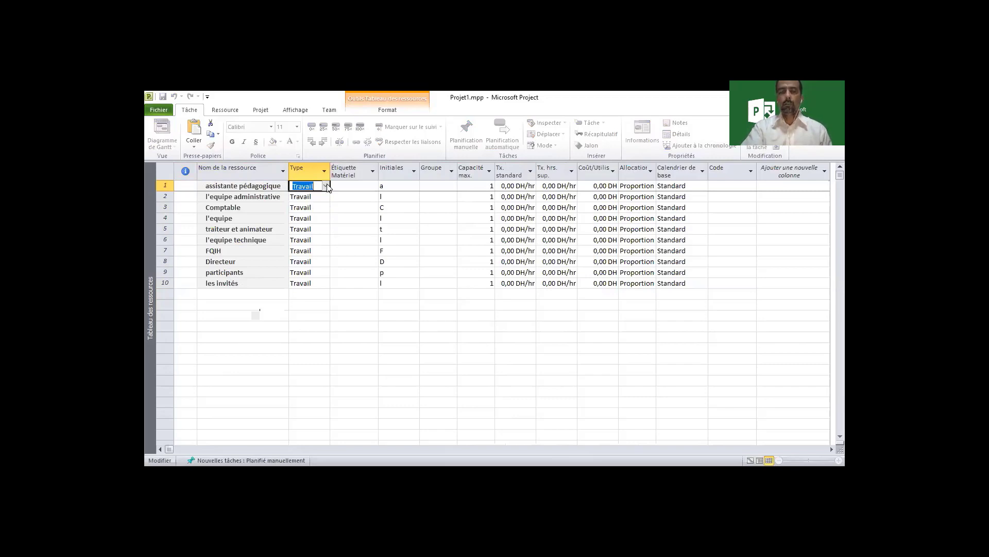
pyautogui.click(355, 186)
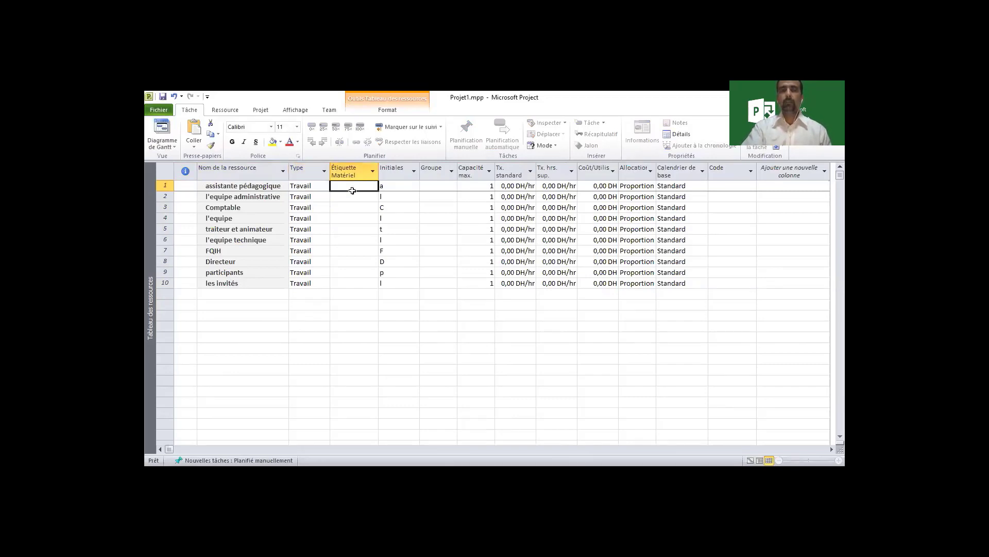
pyautogui.click(260, 190)
pyautogui.click(261, 197)
pyautogui.click(347, 188)
pyautogui.click(410, 187)
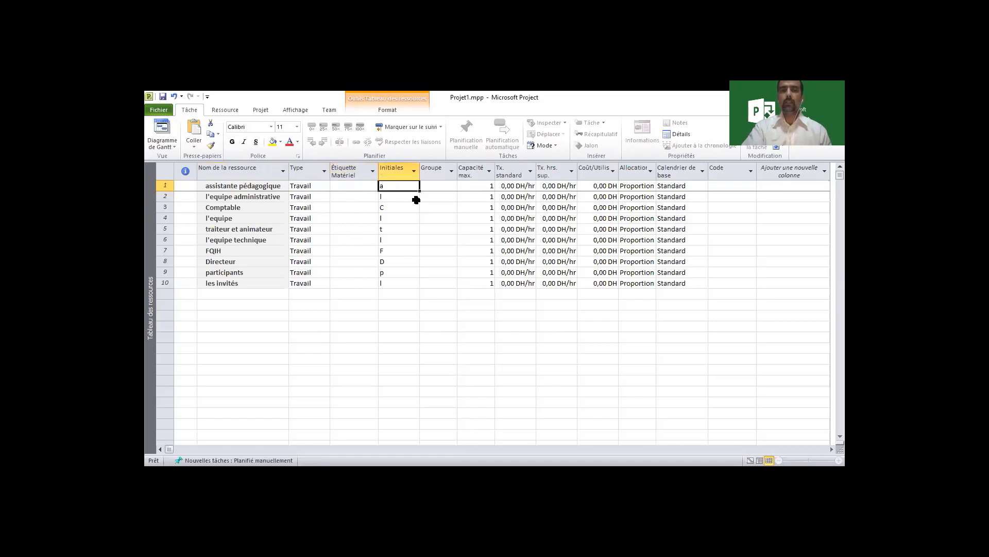
# - Set the Groupe of assistante pédagogique to Direction and that of l'equipe technique to Technique
pyautogui.click(434, 186)
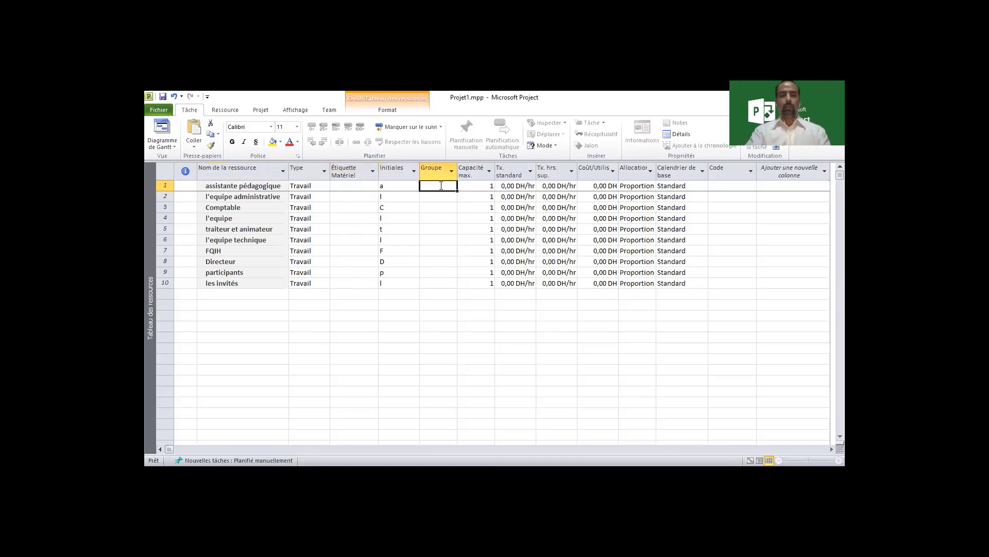
pyautogui.write('Direction')
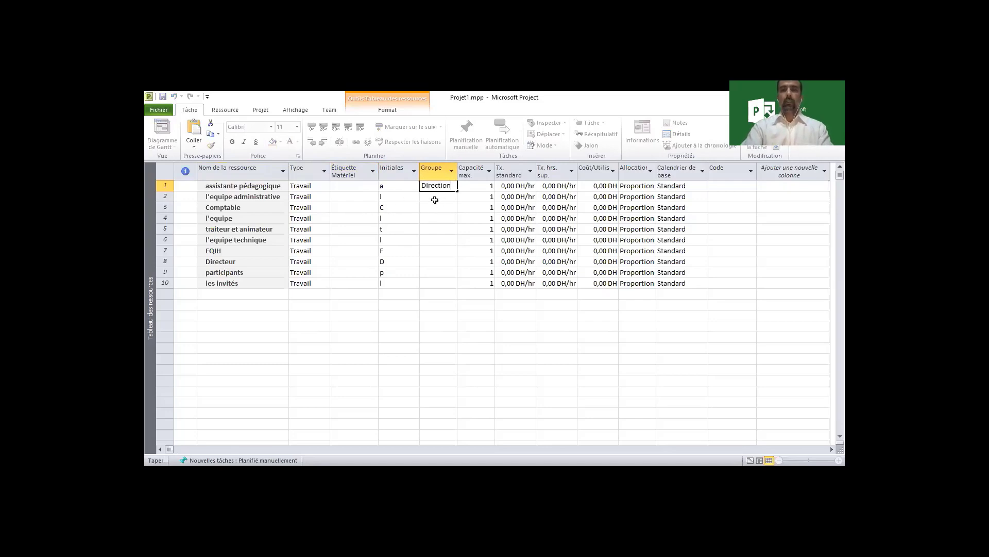
pyautogui.press('Return')
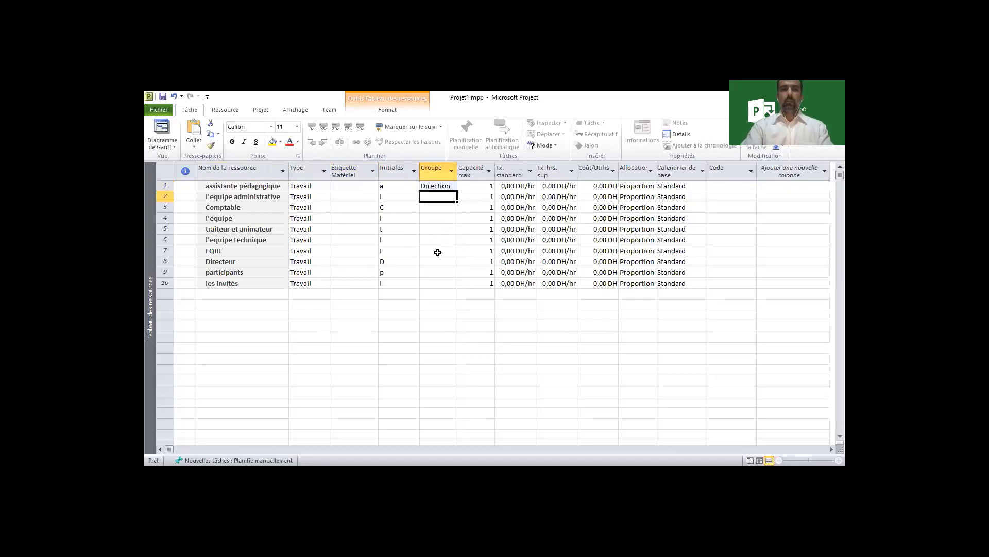
pyautogui.click(444, 240)
pyautogui.write('Tech')
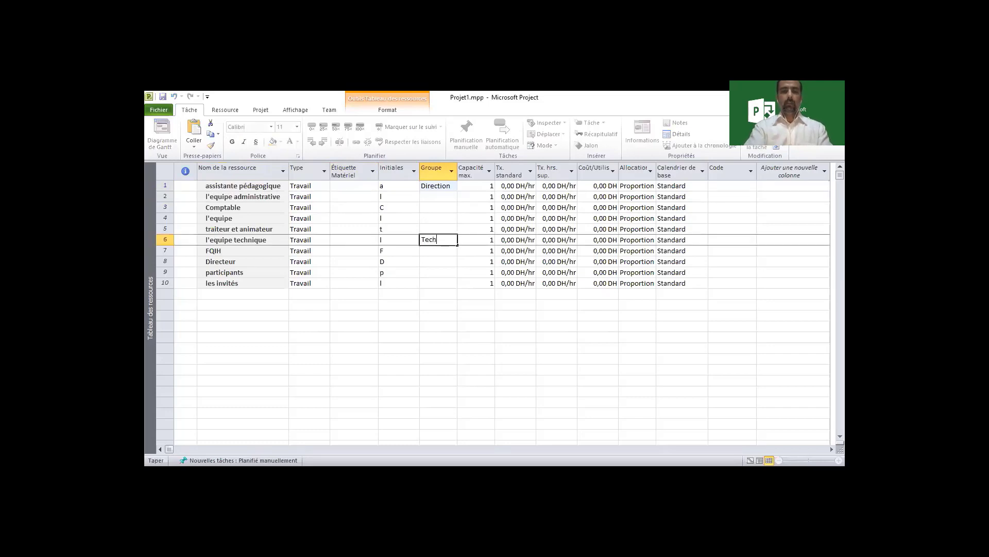
pyautogui.write('nique')
pyautogui.press('Return')
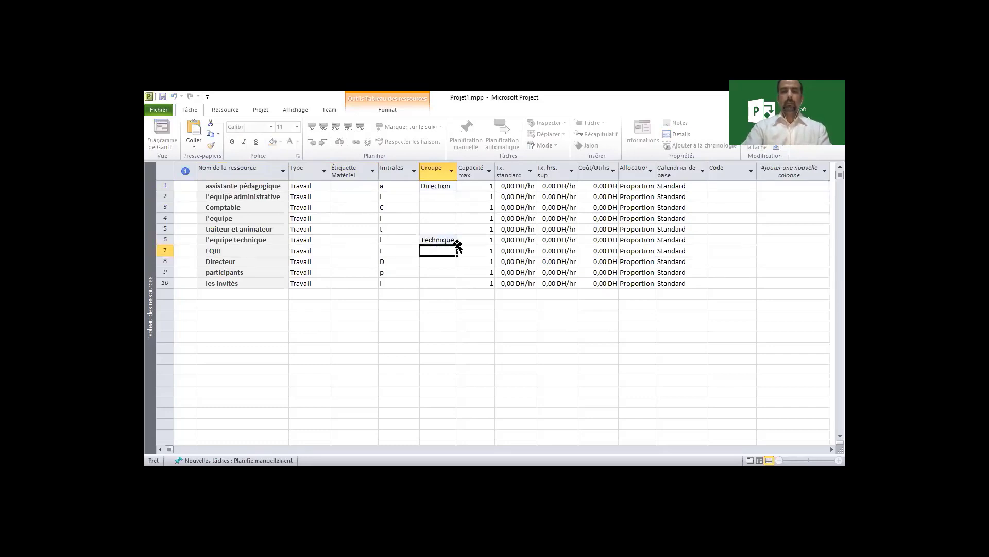
# - Copy the Direction group to the resources Directeur, l'equipe, Comptable and l'equipe administrative
pyautogui.click(443, 187)
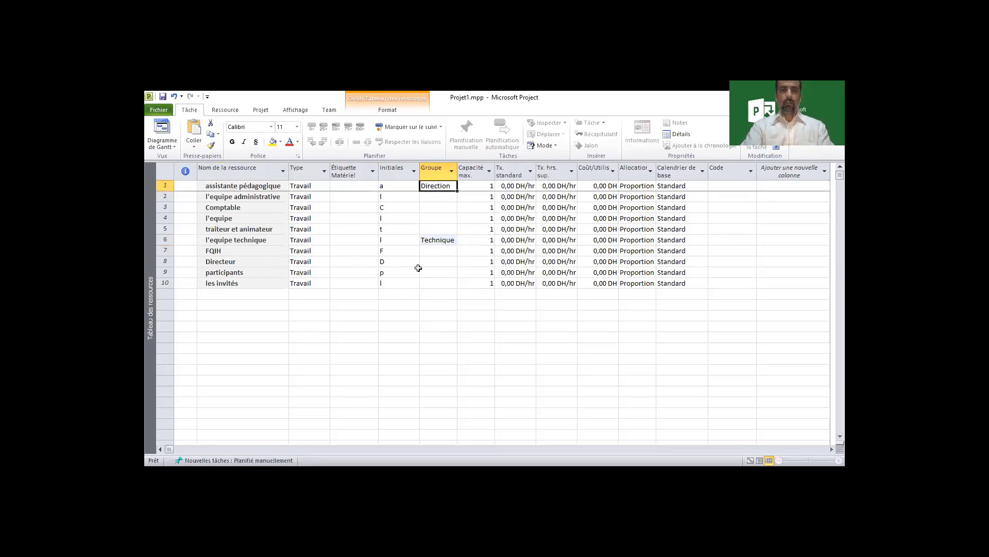
pyautogui.click(439, 263)
pyautogui.write('Direction')
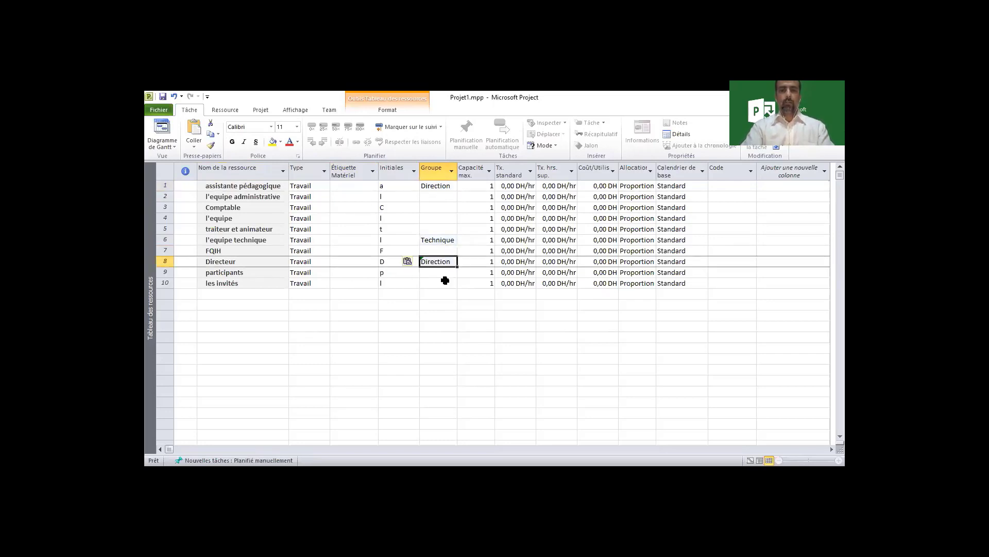
pyautogui.click(446, 281)
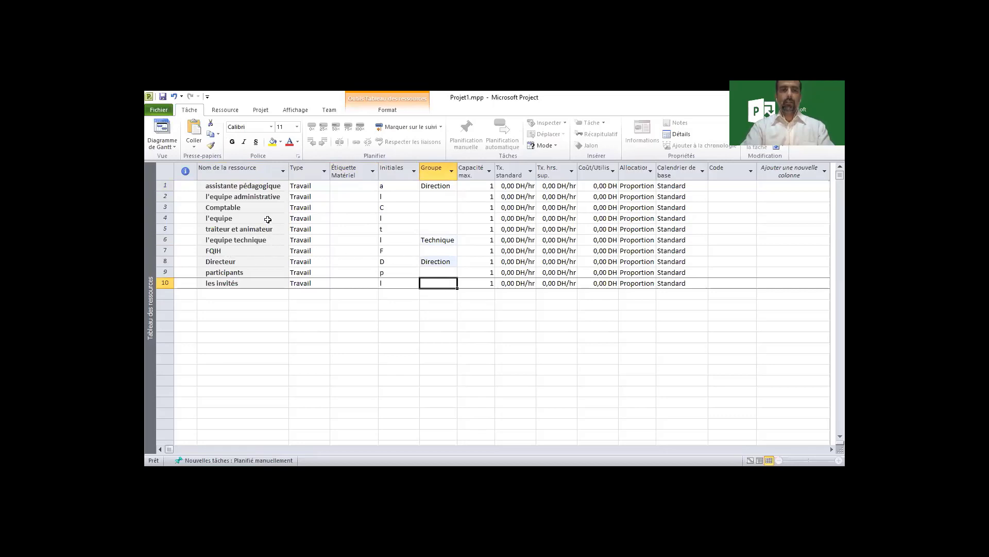
pyautogui.click(447, 219)
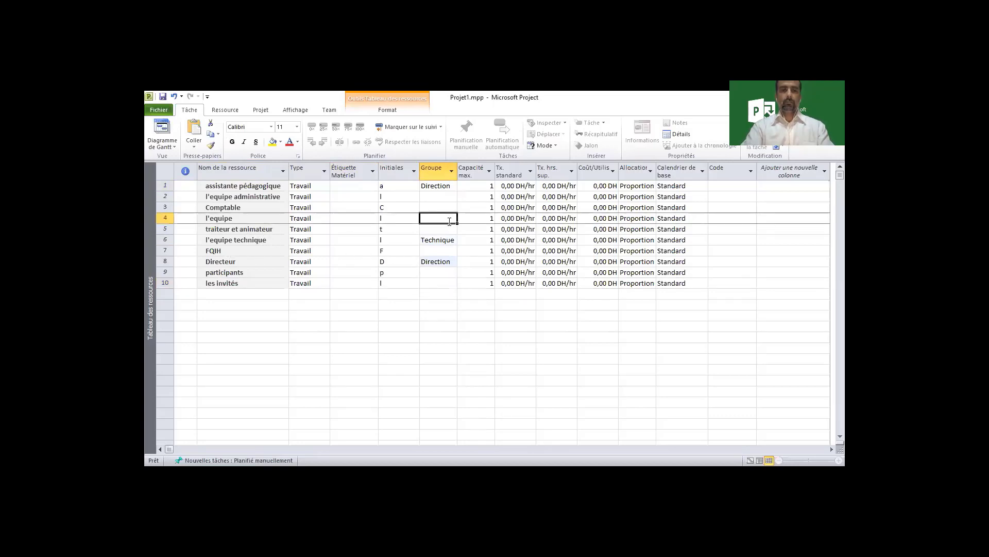
pyautogui.write('Direction')
pyautogui.click(442, 207)
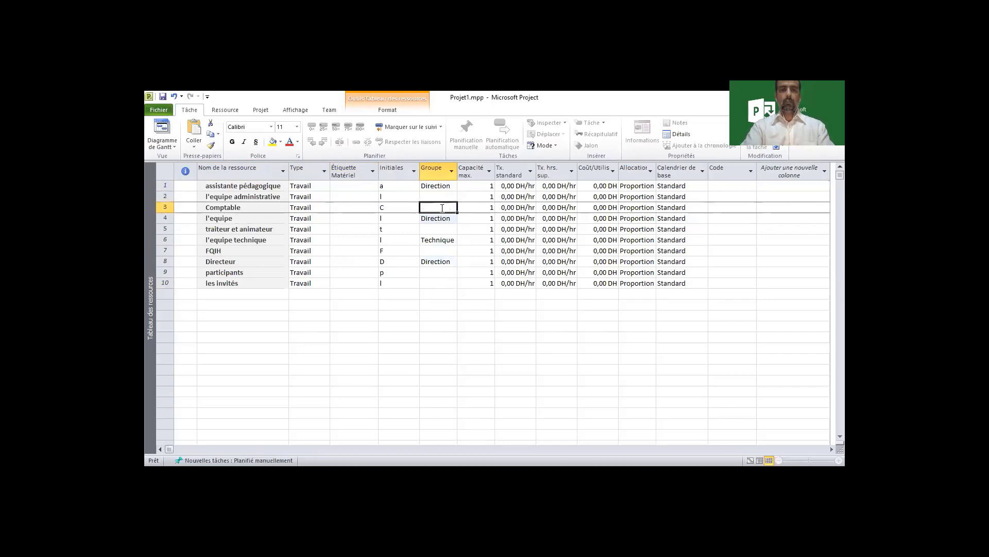
pyautogui.write('Direction')
pyautogui.click(439, 197)
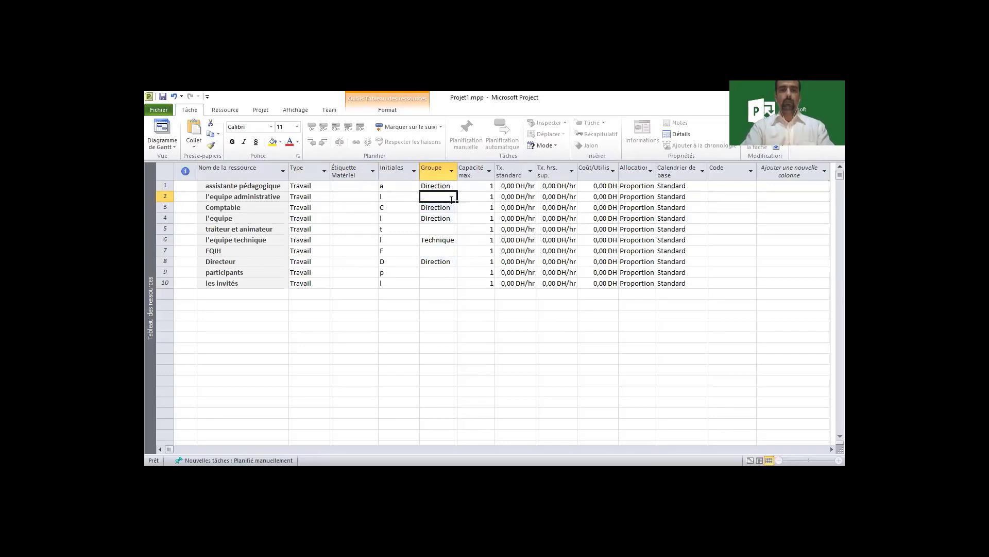
pyautogui.write('Direction')
pyautogui.click(444, 227)
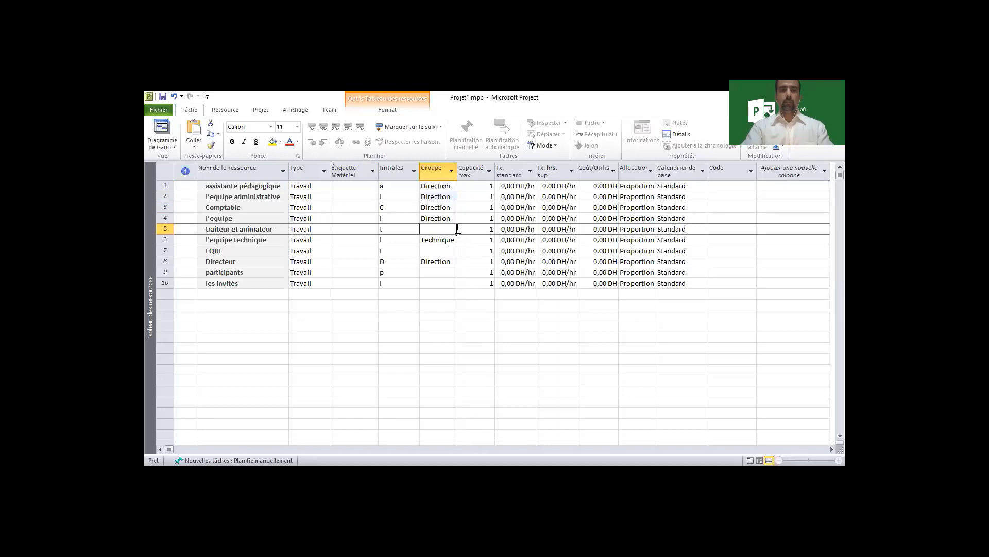
pyautogui.write('t')
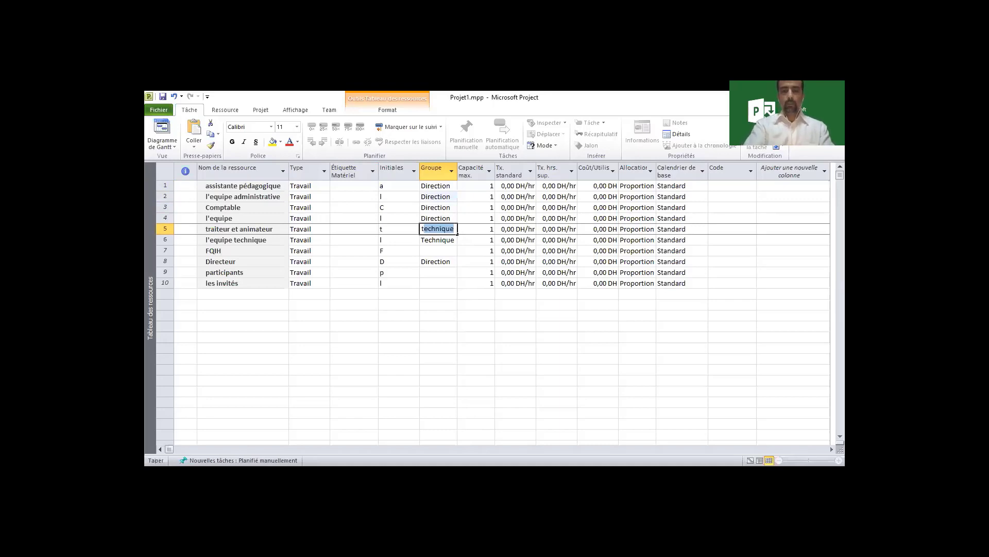
pyautogui.write('sou')
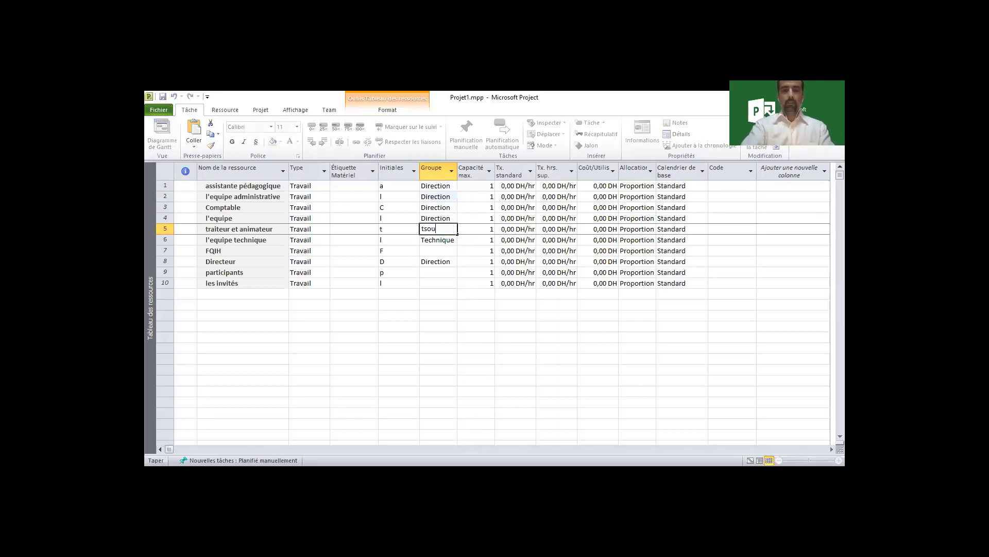
pyautogui.write('straitant')
pyautogui.press('Return')
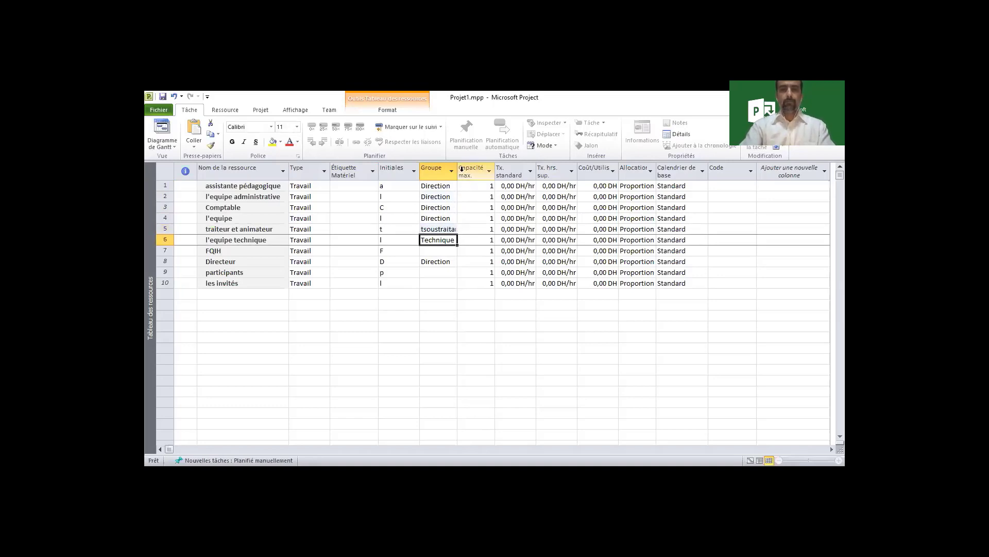
# - Widen the Groupe column and set the group of traiteur et animateur to Sous traitant
pyautogui.moveTo(458, 170); pyautogui.dragTo(518, 170)
pyautogui.click(428, 230)
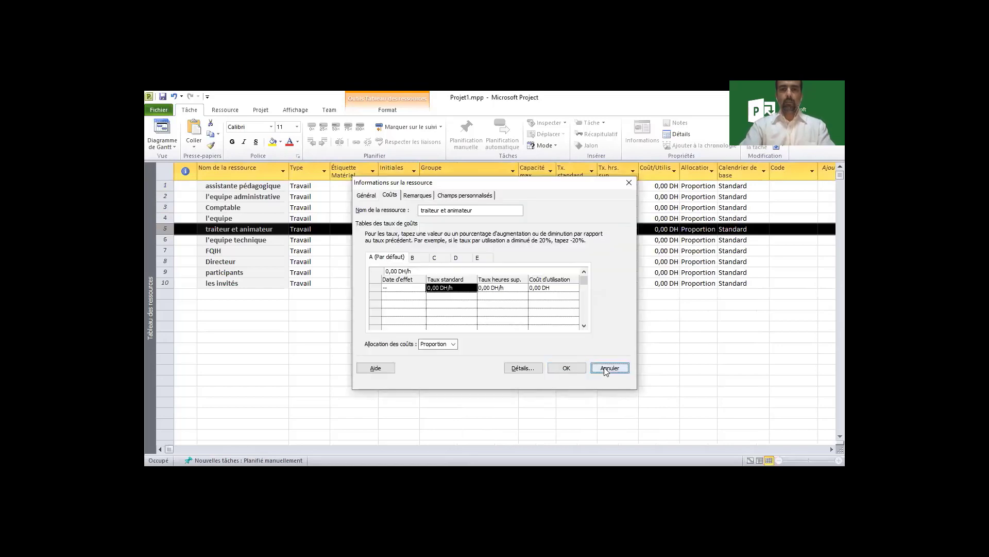
pyautogui.click(610, 368)
pyautogui.click(439, 229)
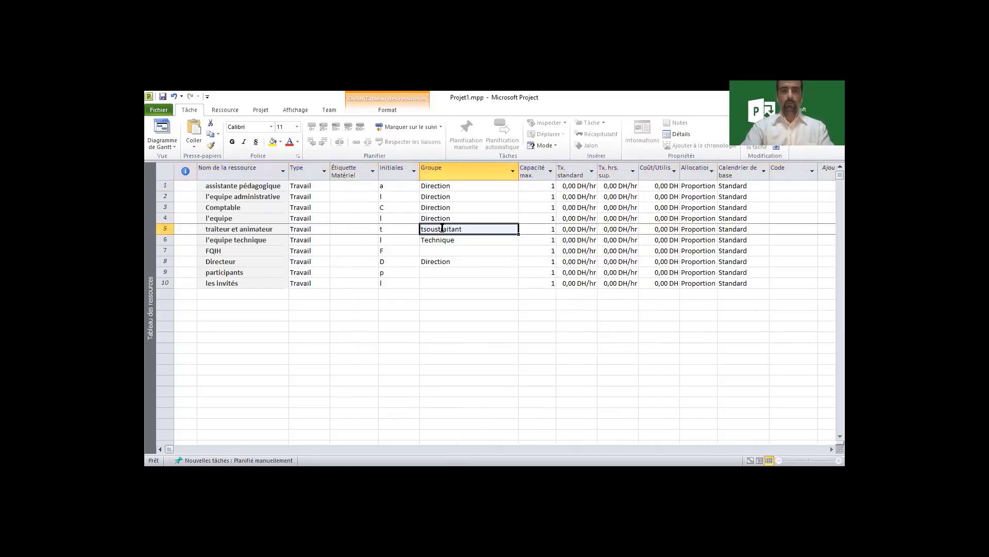
pyautogui.write('Sous tr')
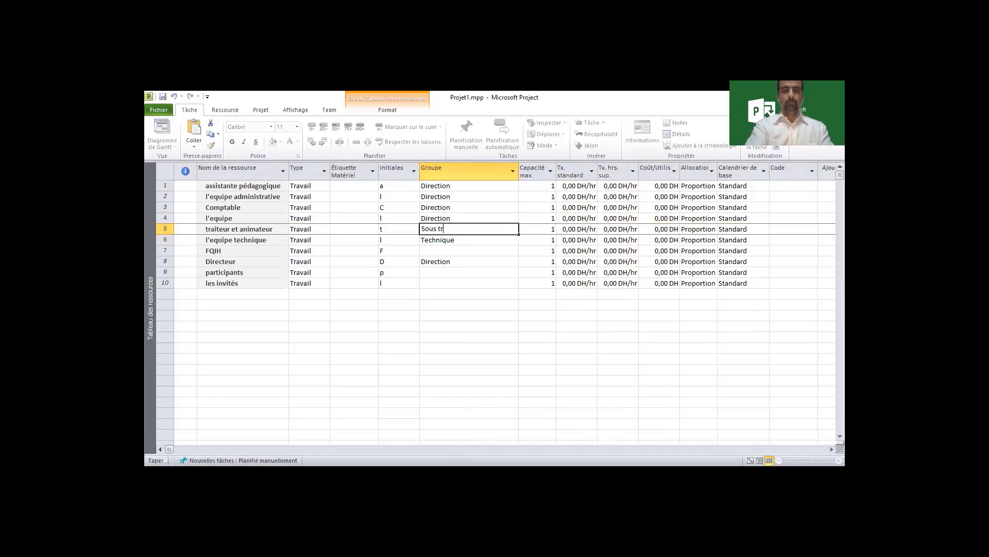
pyautogui.write('aitant')
pyautogui.press('Return')
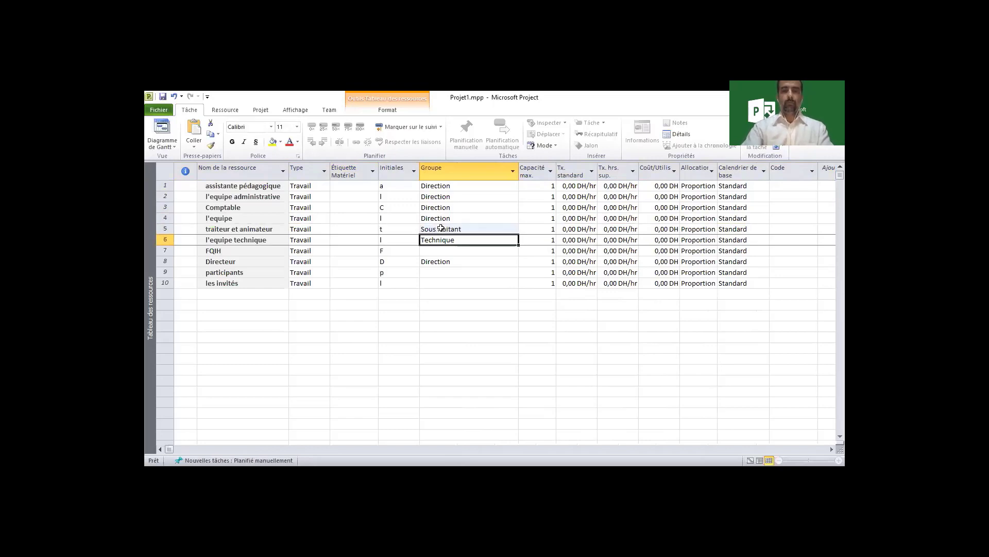
# - Copy the Sous traitant group from traiteur et animateur to the FQIH resource
pyautogui.click(442, 228)
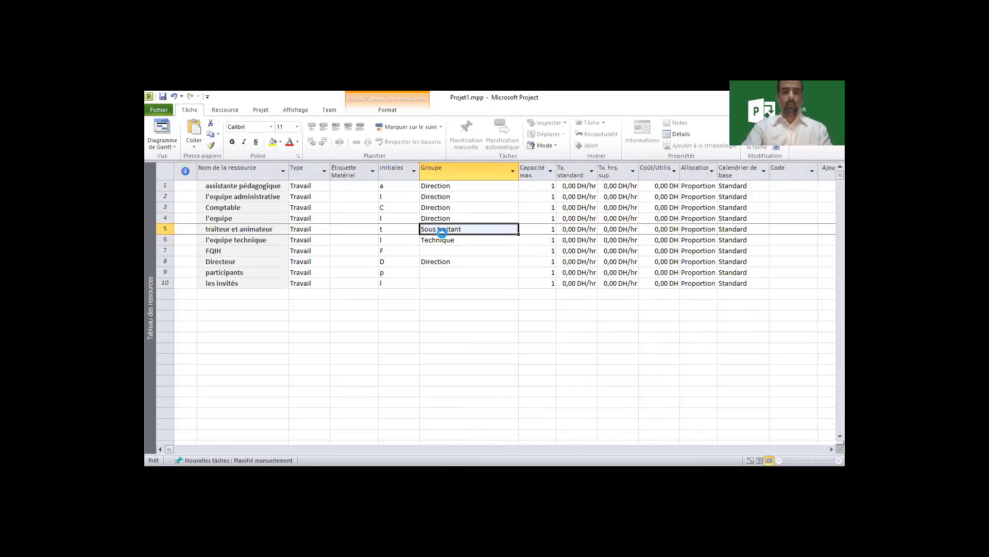
pyautogui.click(452, 249)
pyautogui.write('Sous traitant')
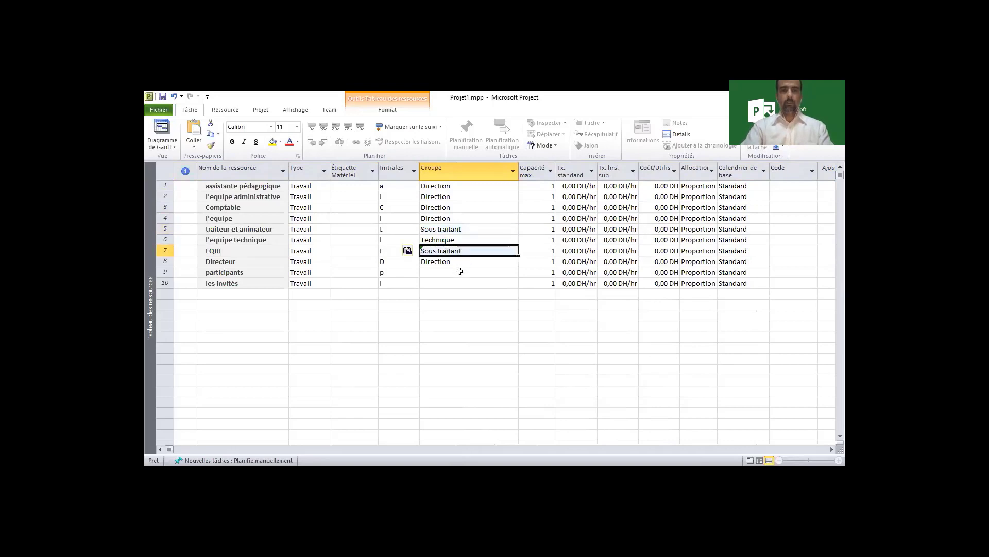
# - Set the Groupe of the participants and les invités resources to publique
pyautogui.click(452, 273)
pyautogui.click(462, 284)
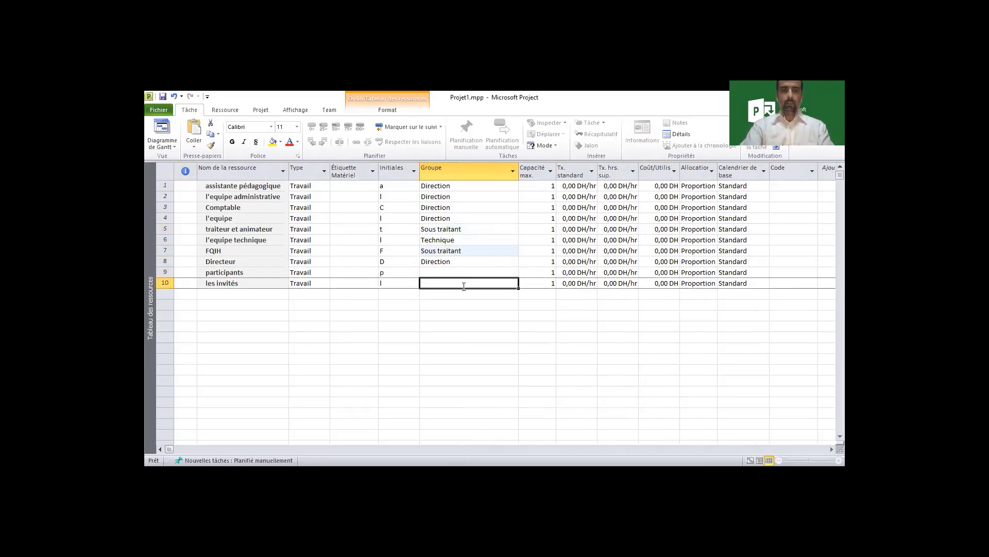
pyautogui.click(455, 273)
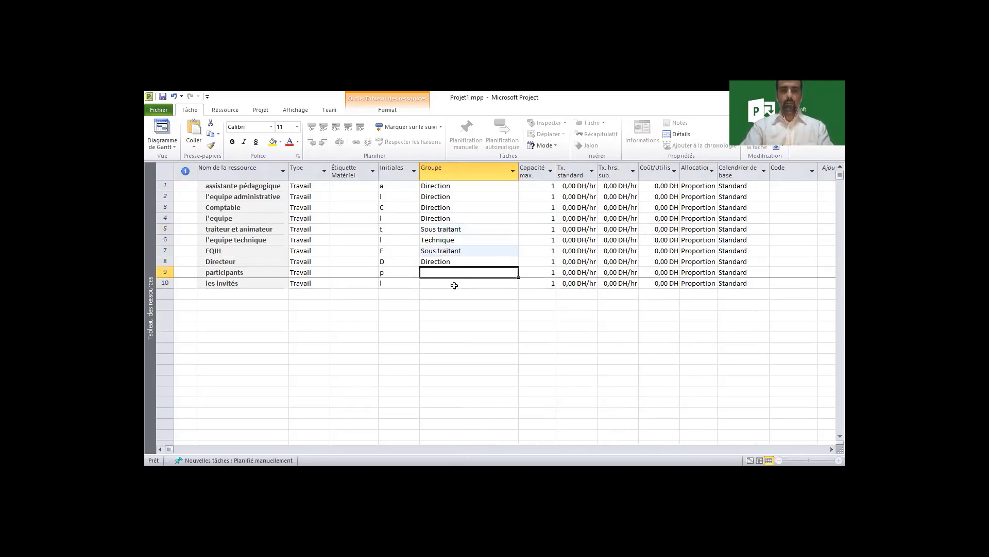
pyautogui.write('publique')
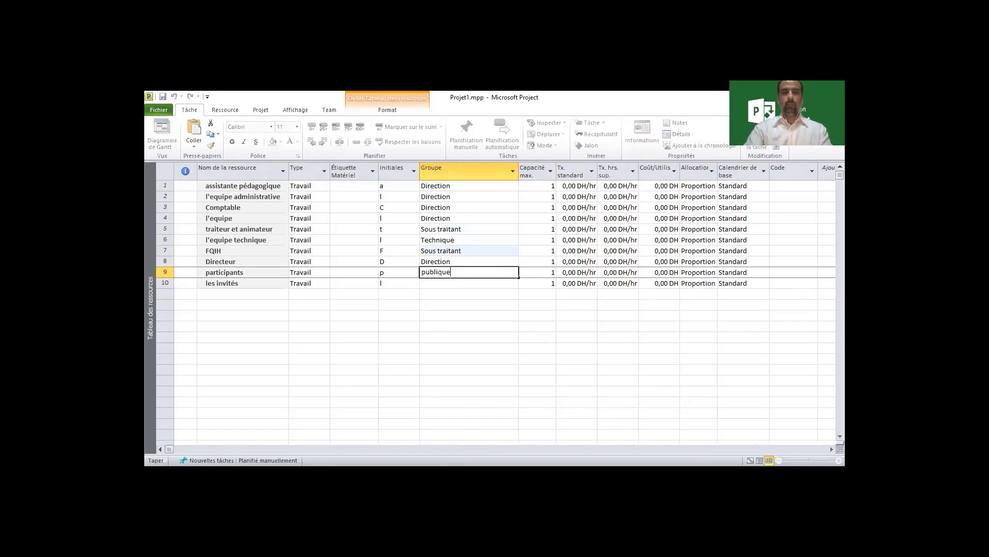
pyautogui.click(453, 283)
pyautogui.click(454, 273)
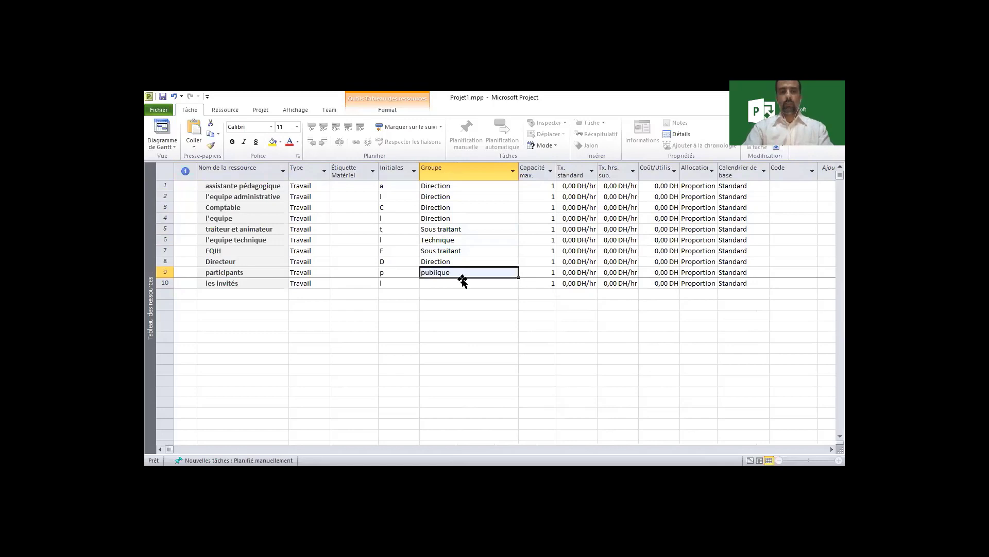
pyautogui.click(455, 283)
pyautogui.write('publique')
pyautogui.click(462, 295)
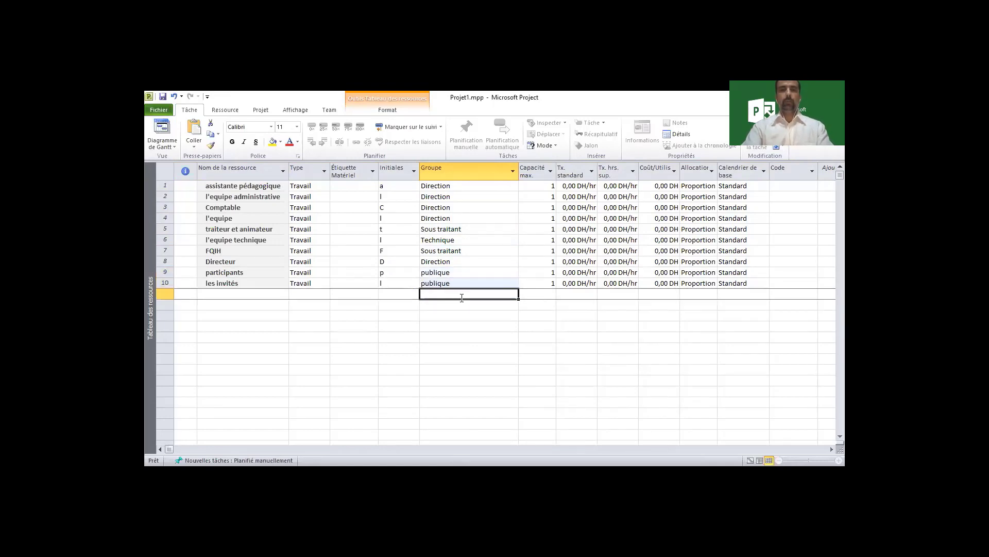
# - Group the resource sheet by the predefined Groupe de ressources
pyautogui.click(453, 206)
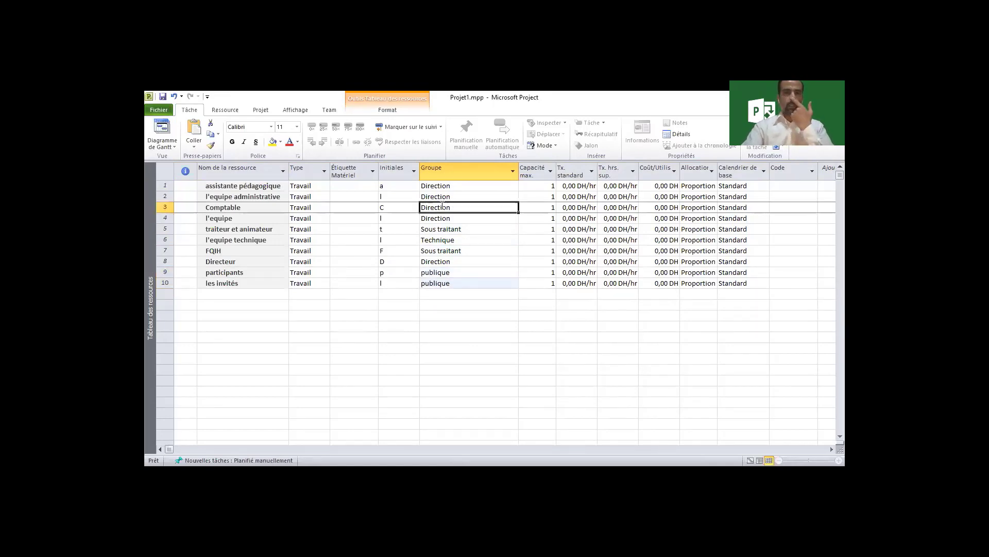
pyautogui.click(294, 111)
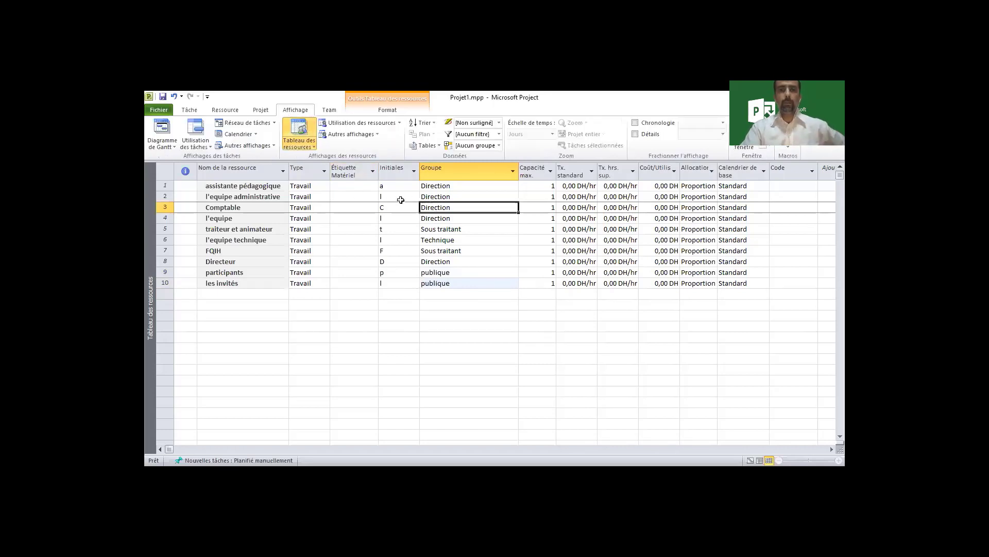
pyautogui.click(498, 146)
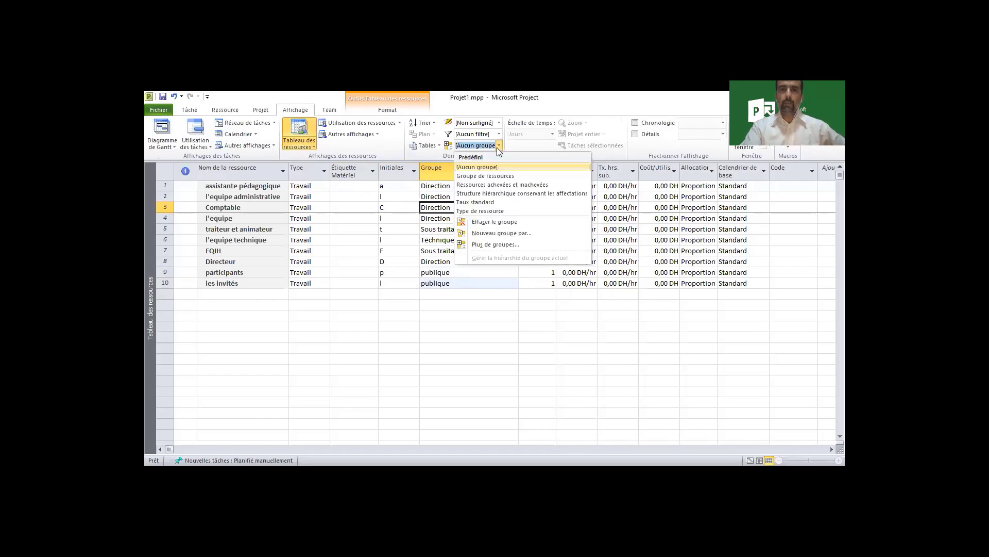
pyautogui.click(502, 176)
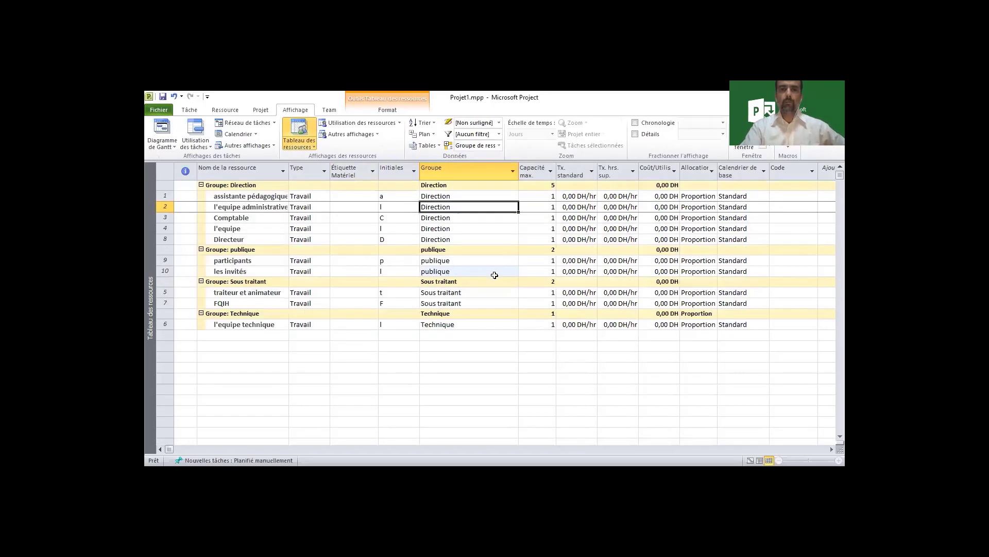
pyautogui.click(501, 146)
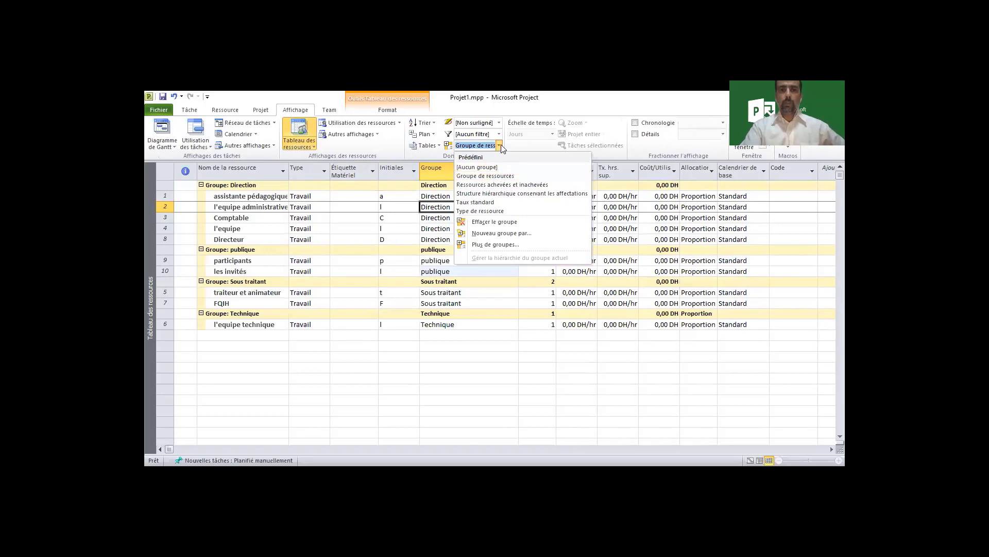
pyautogui.click(500, 146)
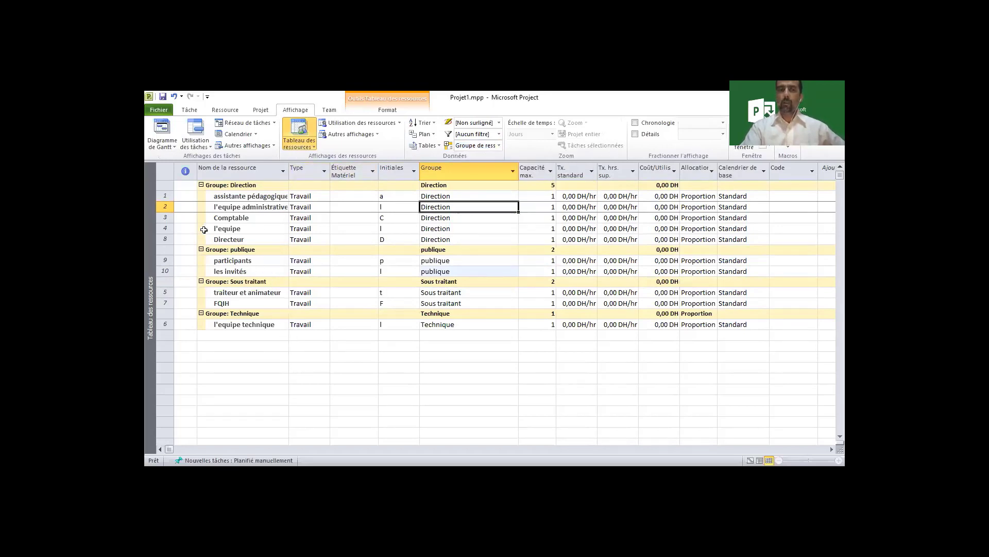
# - Collapse the publique, Sous traitant, Technique and Direction groups in the resource sheet
pyautogui.click(201, 249)
pyautogui.click(201, 260)
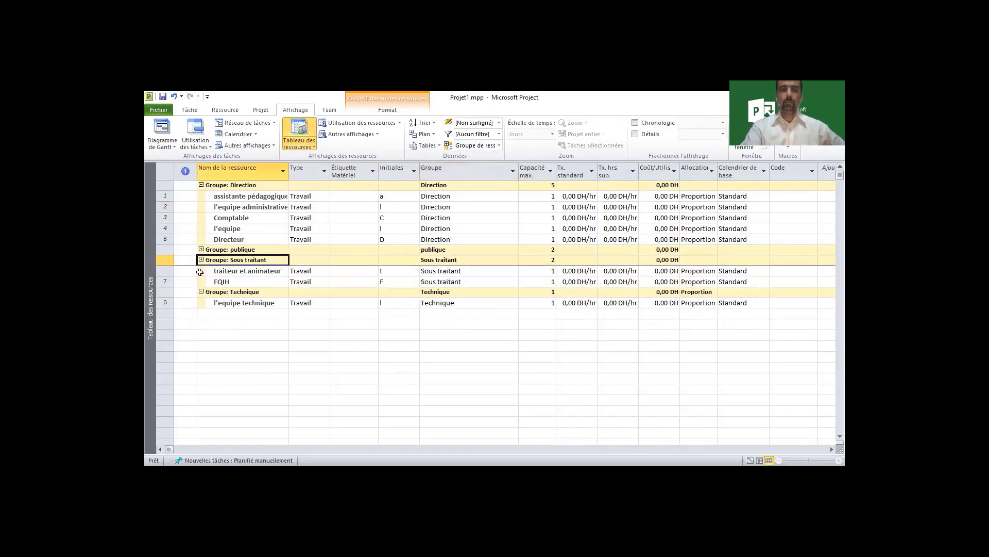
pyautogui.click(201, 270)
pyautogui.click(428, 218)
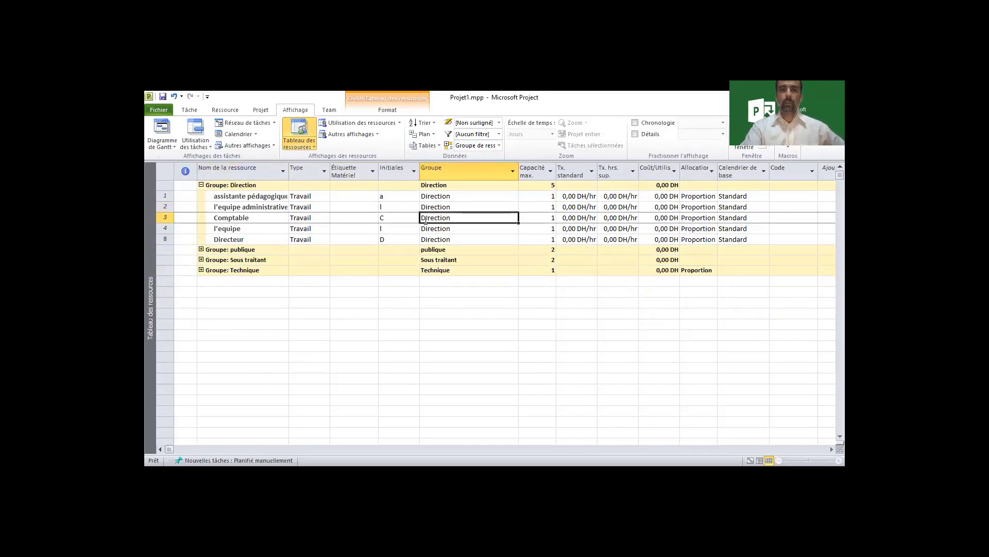
pyautogui.click(201, 185)
# - Expand the publique, Direction, Sous traitant and Technique groups to show their resources
pyautogui.click(200, 195)
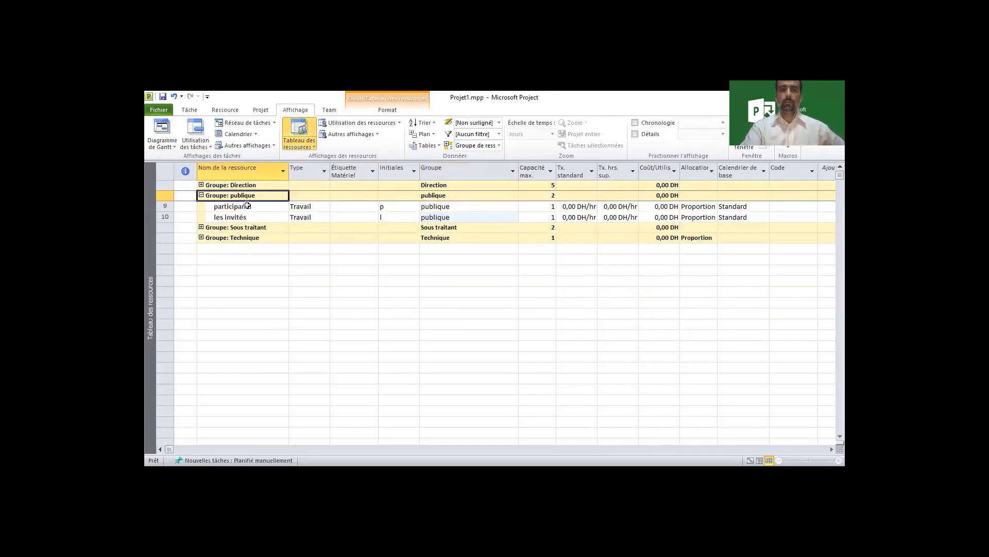
pyautogui.click(200, 185)
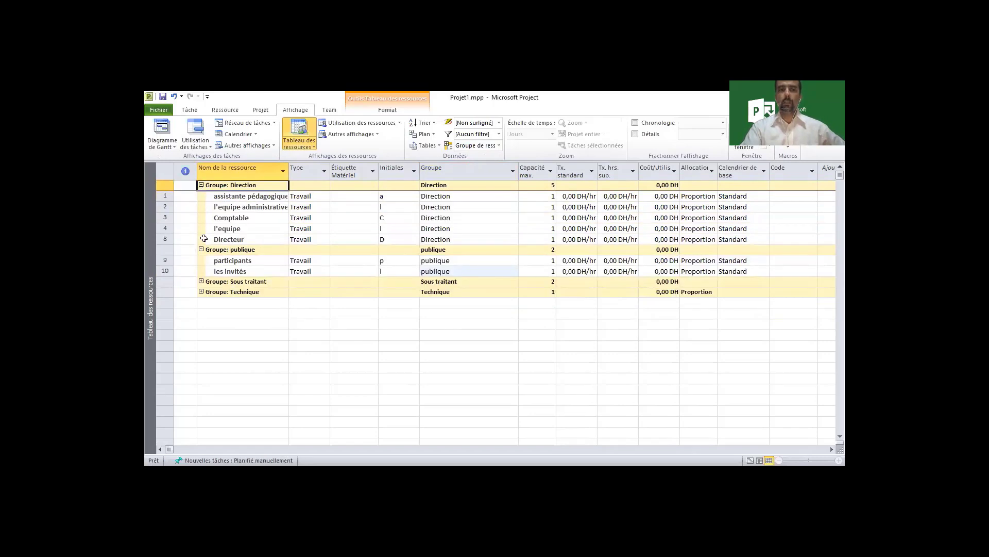
pyautogui.click(201, 281)
pyautogui.click(201, 313)
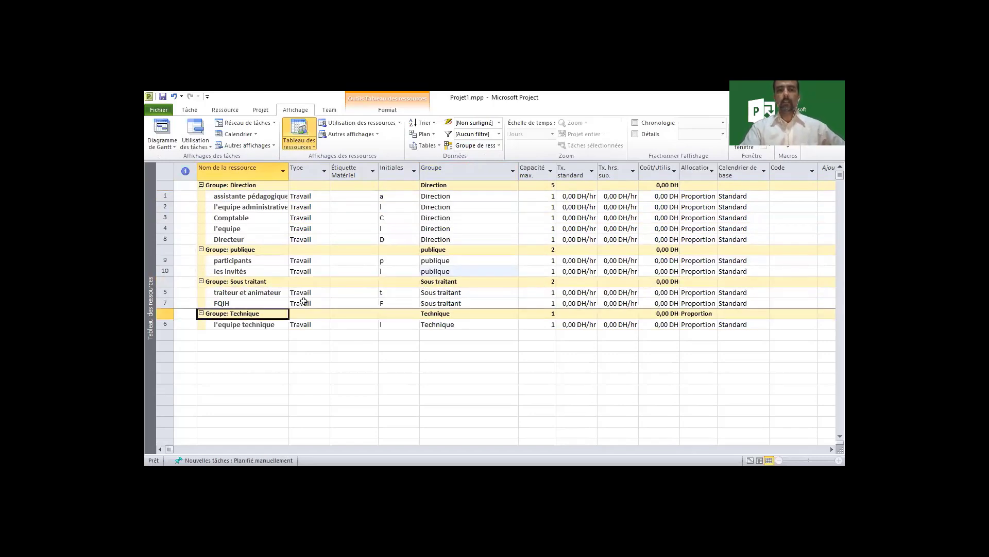
# - Remove the grouping from the resource sheet by choosing Aucun groupe
pyautogui.click(499, 146)
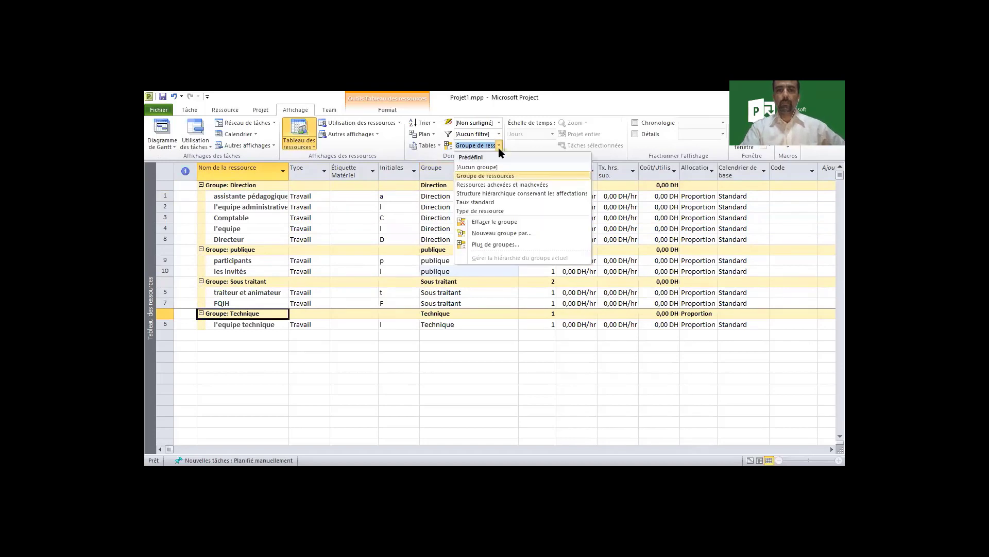
pyautogui.click(477, 167)
pyautogui.click(469, 229)
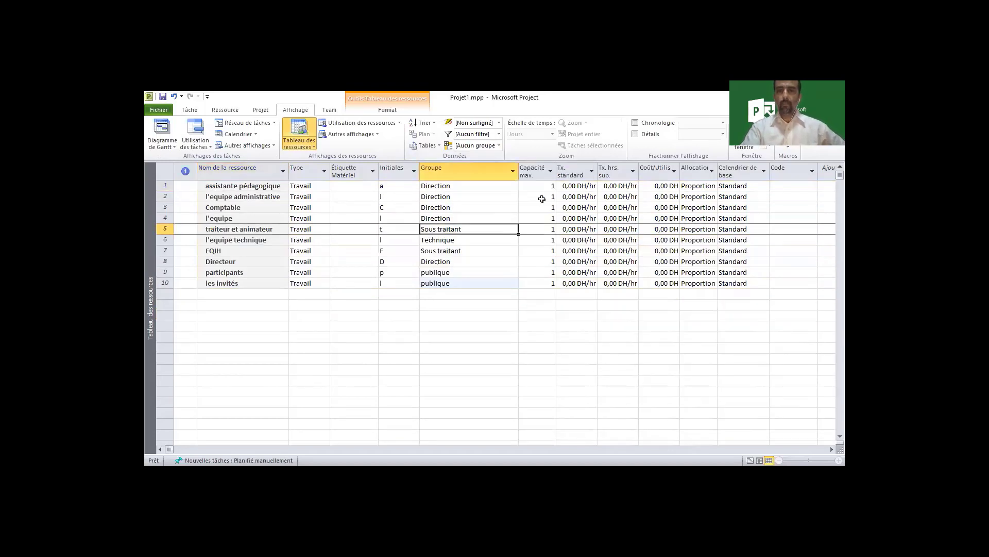
# - Set the maximum capacity of les invités to 100 and that of participants to 20
pyautogui.click(544, 187)
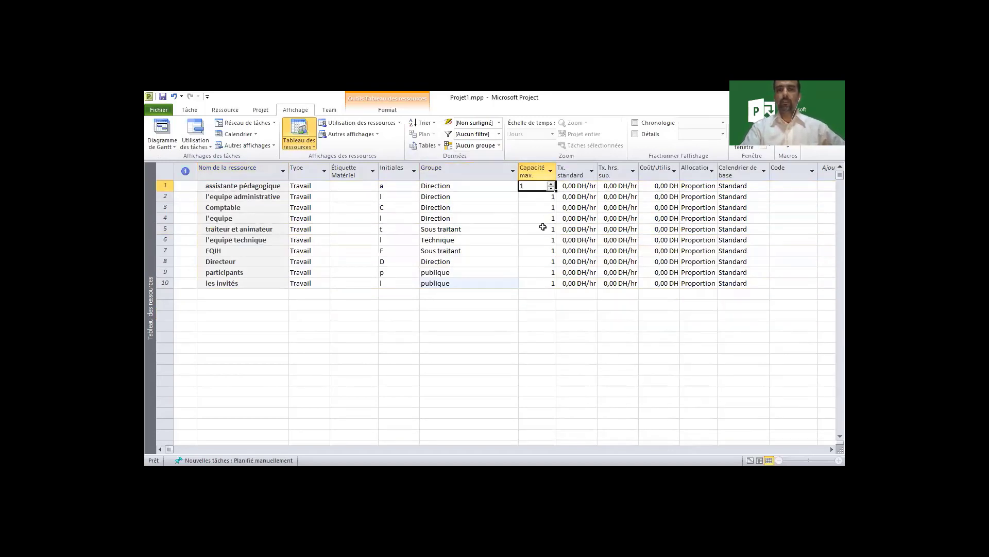
pyautogui.click(548, 283)
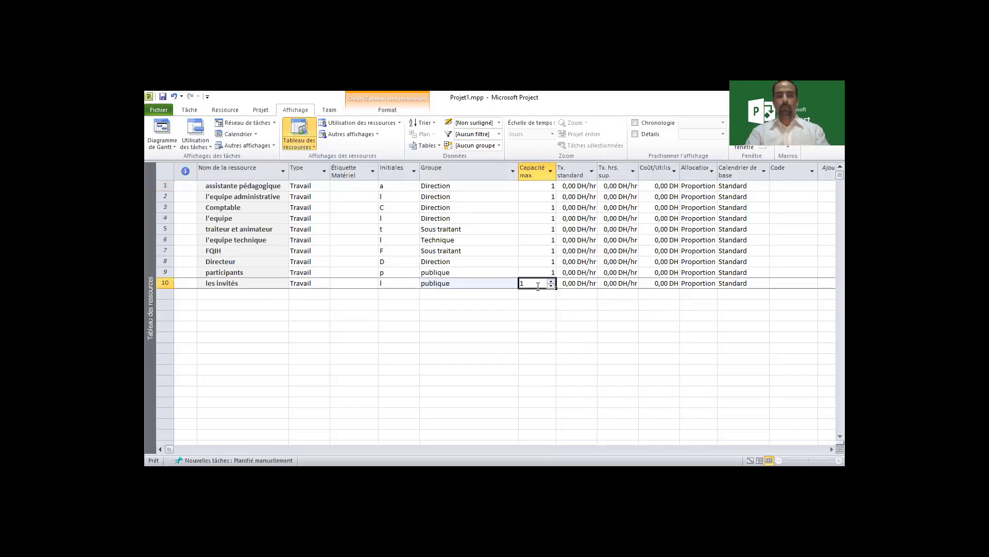
pyautogui.write('00')
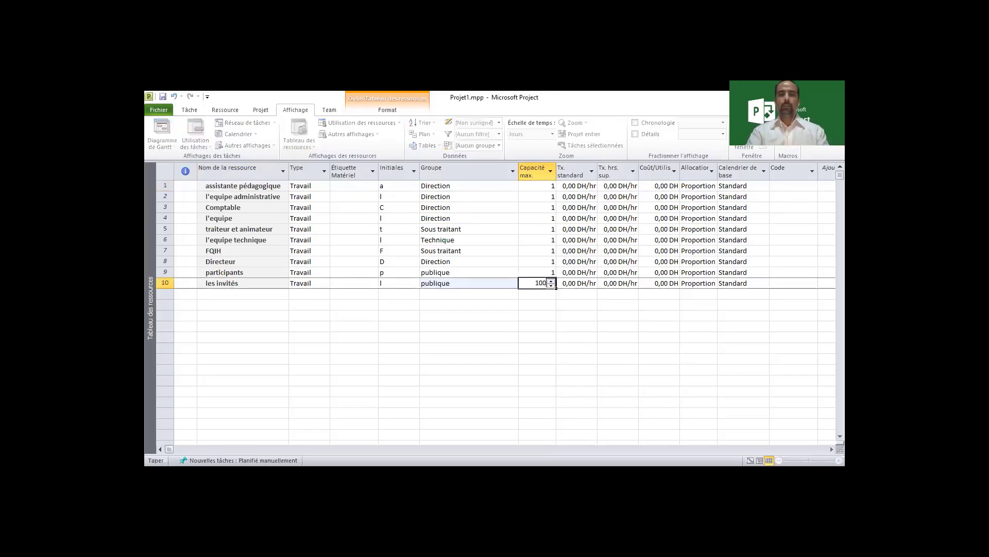
pyautogui.press('Up')
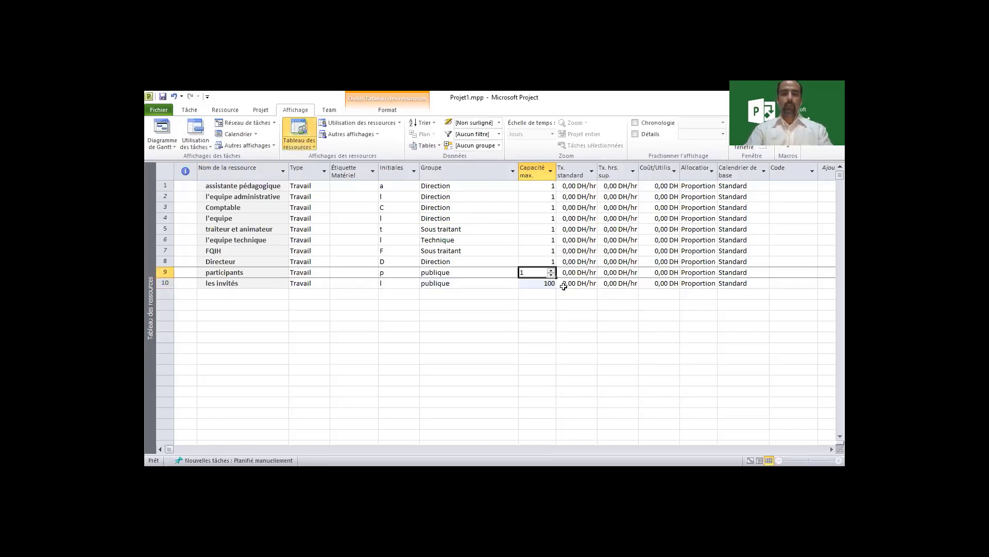
pyautogui.write('20')
pyautogui.click(549, 262)
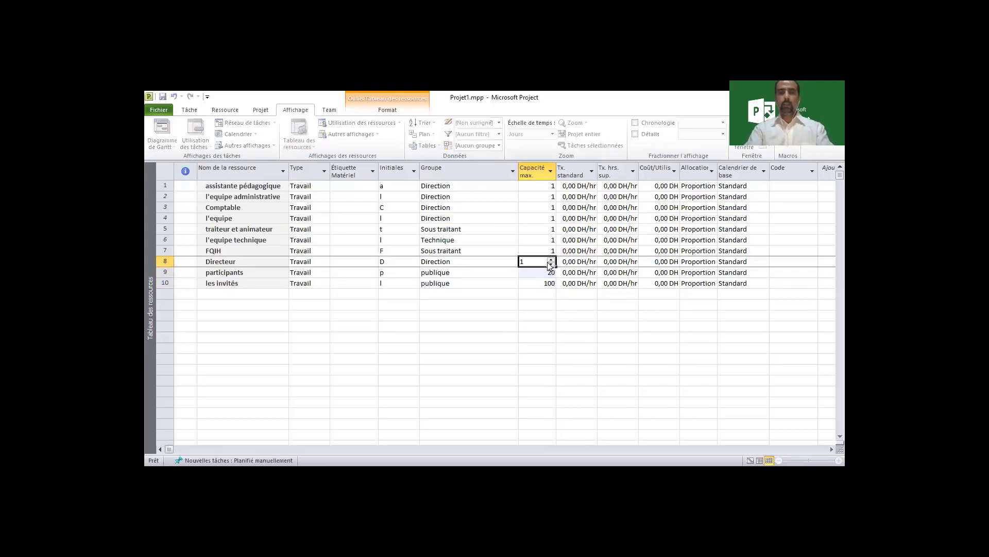
# - Set the maximum capacity of l'equipe technique to 2, cancelling the resource information dialog
pyautogui.click(555, 255)
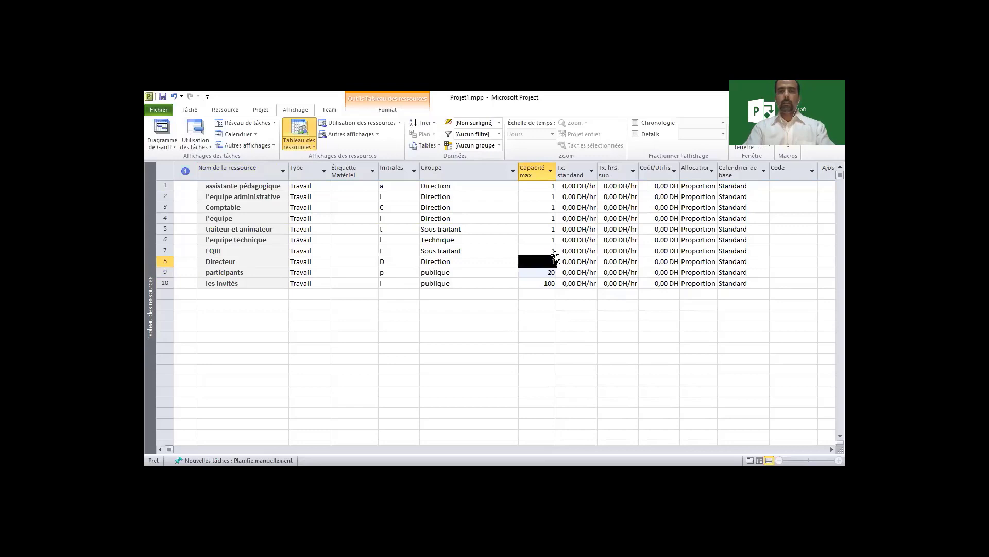
pyautogui.click(553, 252)
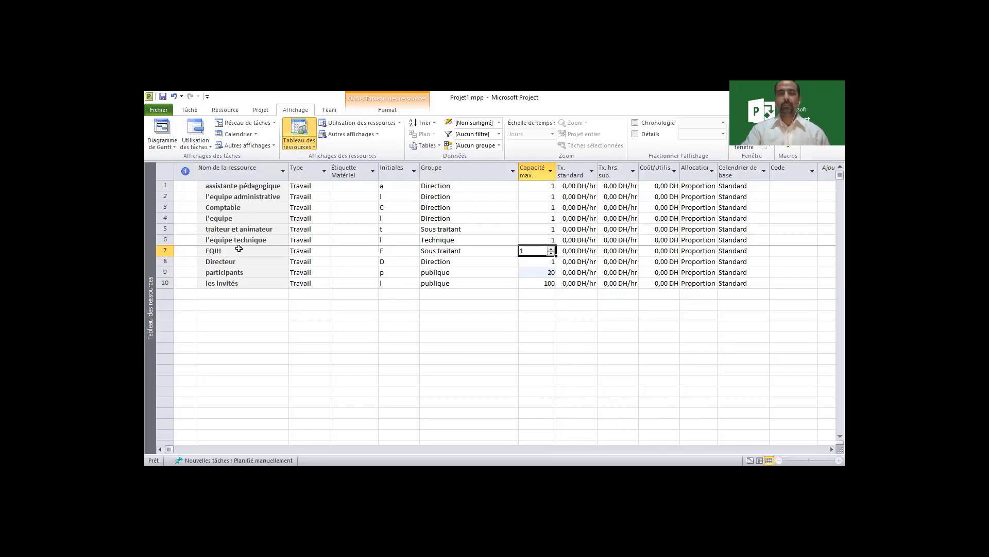
pyautogui.click(544, 239)
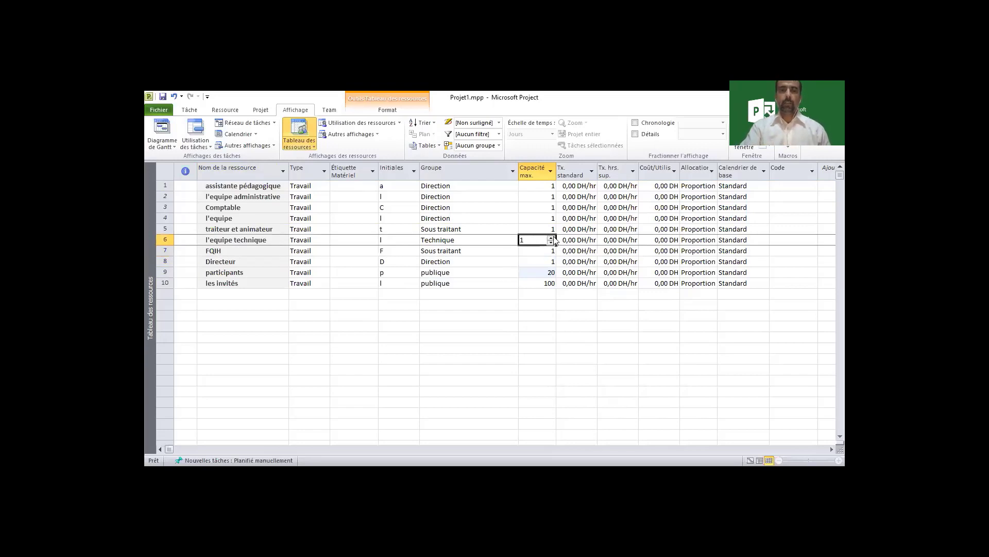
pyautogui.click(551, 238)
pyautogui.doubleClick(556, 241)
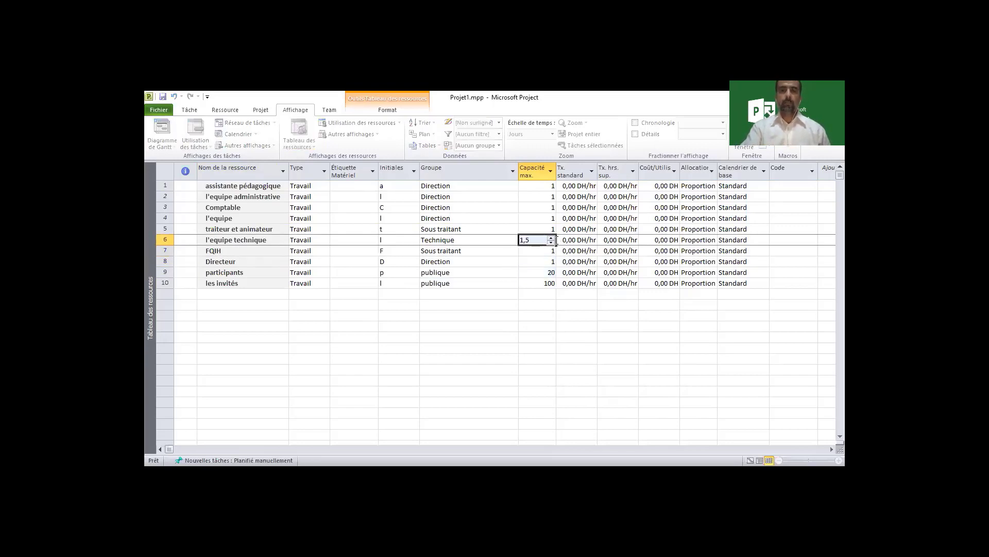
pyautogui.click(614, 370)
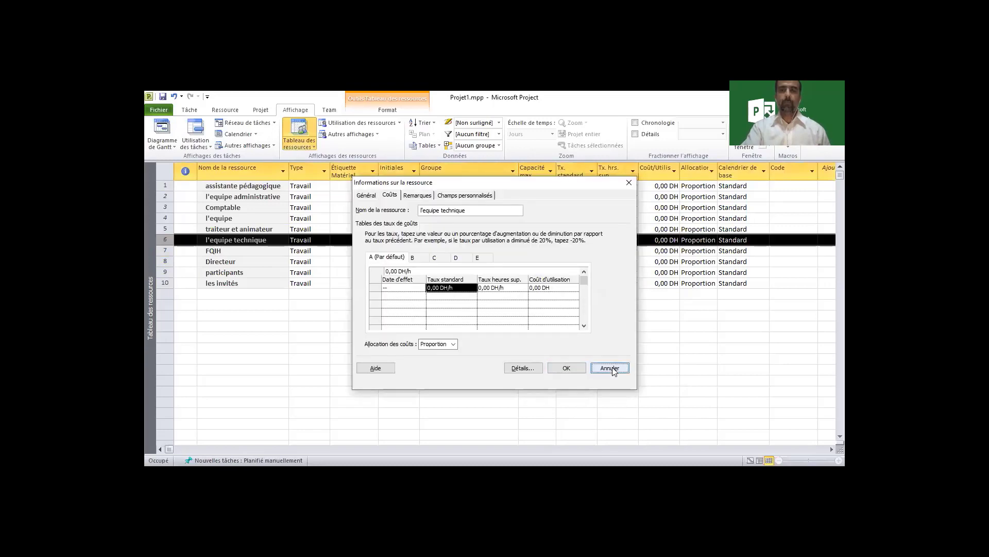
pyautogui.click(550, 237)
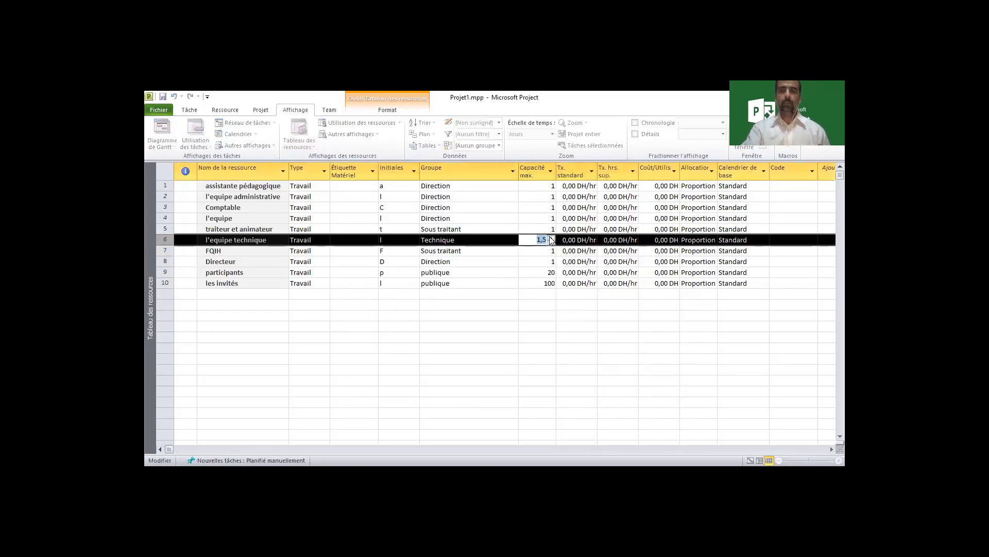
# - Set the maximum capacity of traiteur et animateur to 4
pyautogui.click(549, 230)
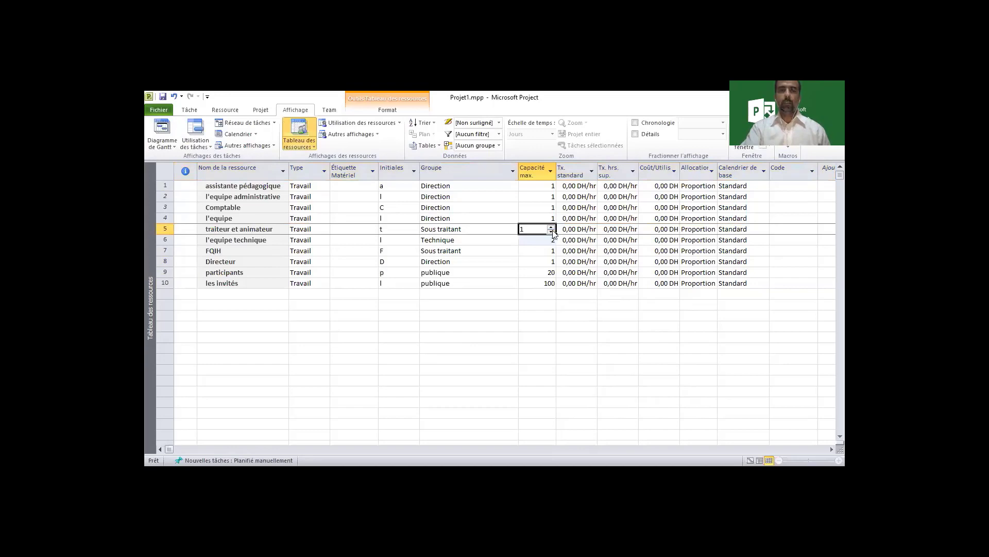
pyautogui.click(552, 228)
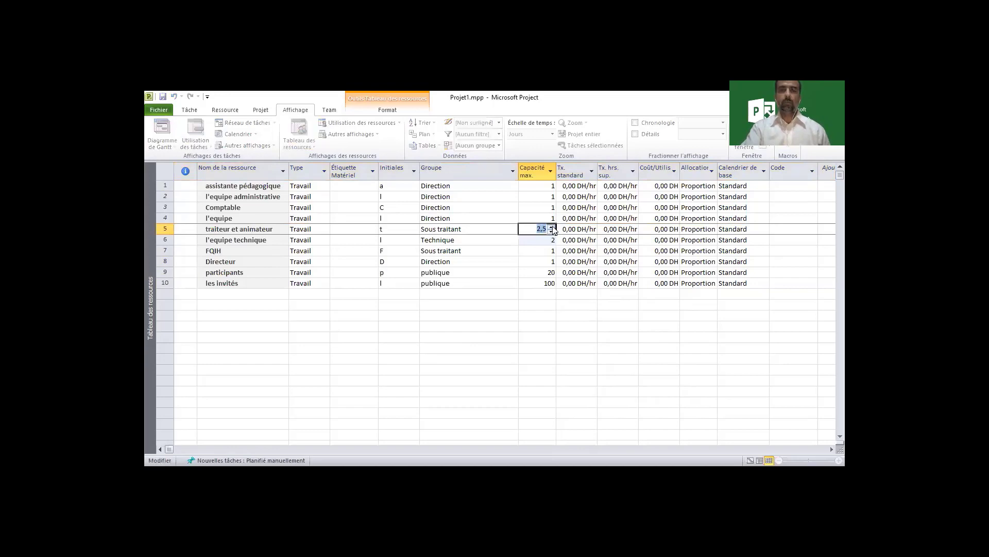
pyautogui.click(551, 228)
pyautogui.click(552, 228)
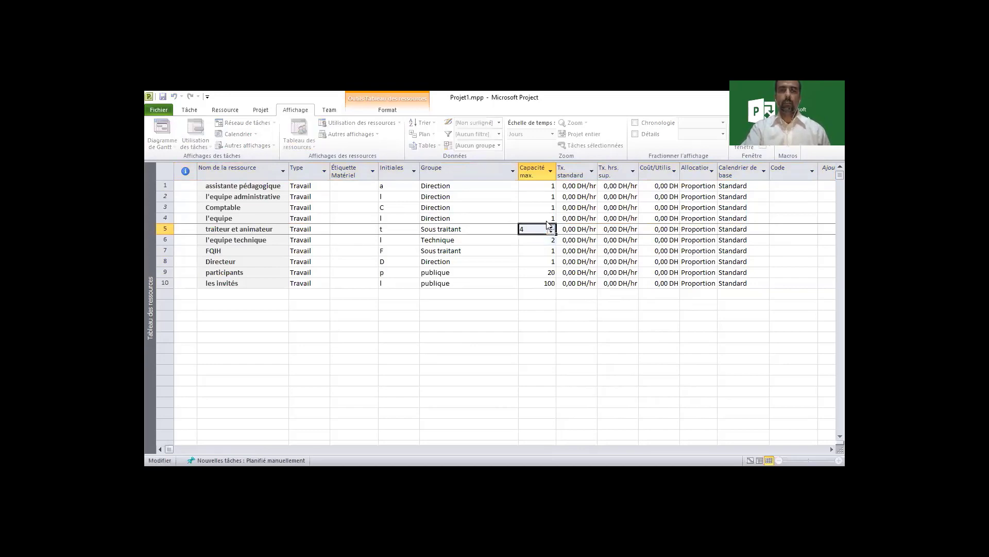
# - Raise the maximum capacity of l'equipe to 10
pyautogui.click(551, 219)
pyautogui.click(551, 216)
pyautogui.click(551, 217)
pyautogui.click(551, 216)
pyautogui.click(551, 217)
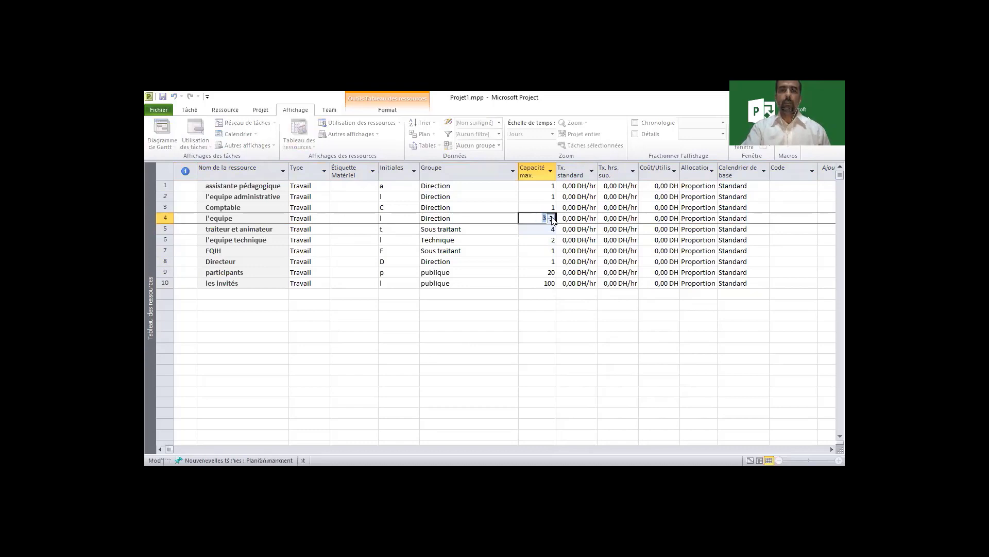
pyautogui.click(551, 217)
pyautogui.click(551, 217)
pyautogui.click(550, 216)
pyautogui.click(551, 216)
pyautogui.click(551, 217)
pyautogui.click(552, 217)
pyautogui.click(552, 217)
pyautogui.click(550, 216)
# - Set the maximum capacity of l'equipe administrative to 4
pyautogui.click(541, 207)
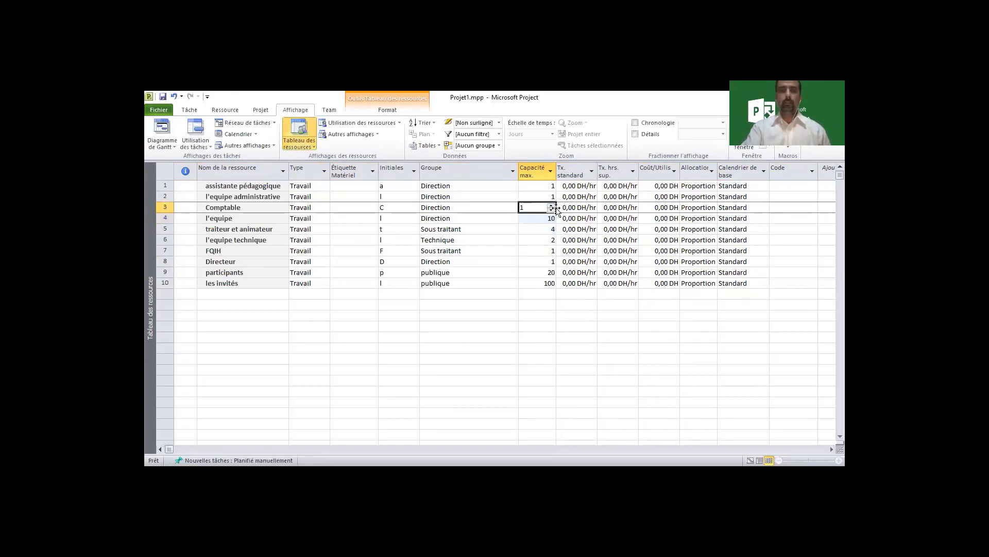
pyautogui.click(550, 198)
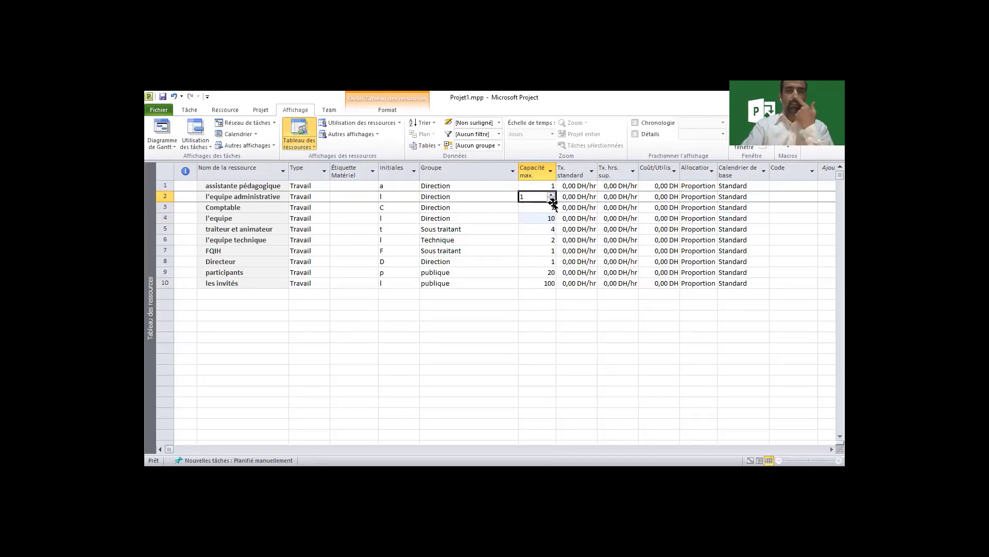
pyautogui.click(551, 194)
pyautogui.click(551, 195)
pyautogui.click(551, 195)
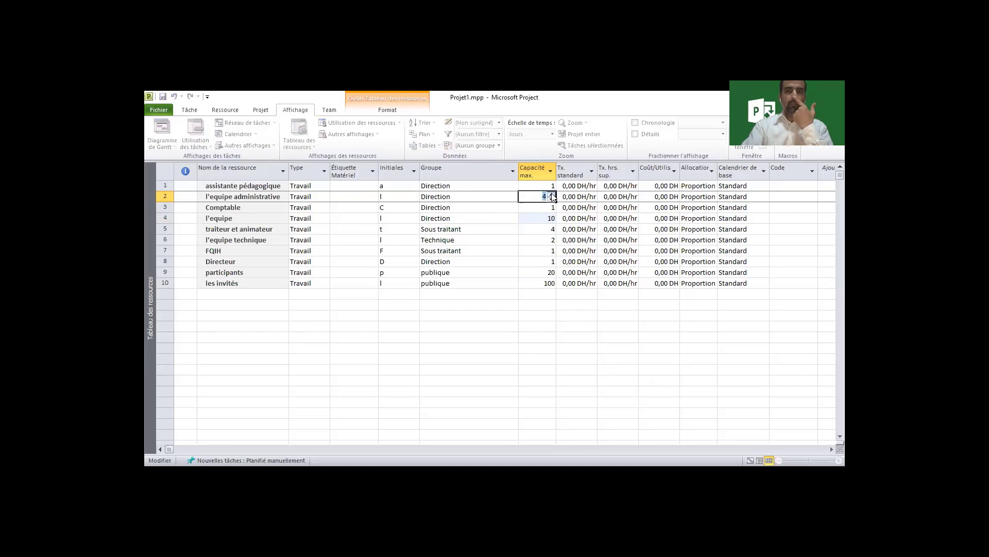
pyautogui.click(541, 185)
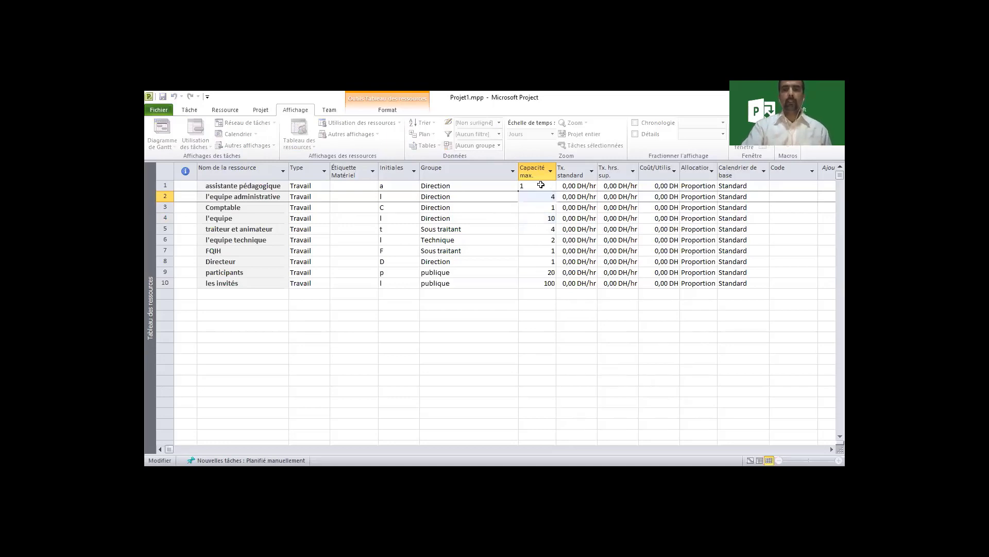
pyautogui.click(530, 285)
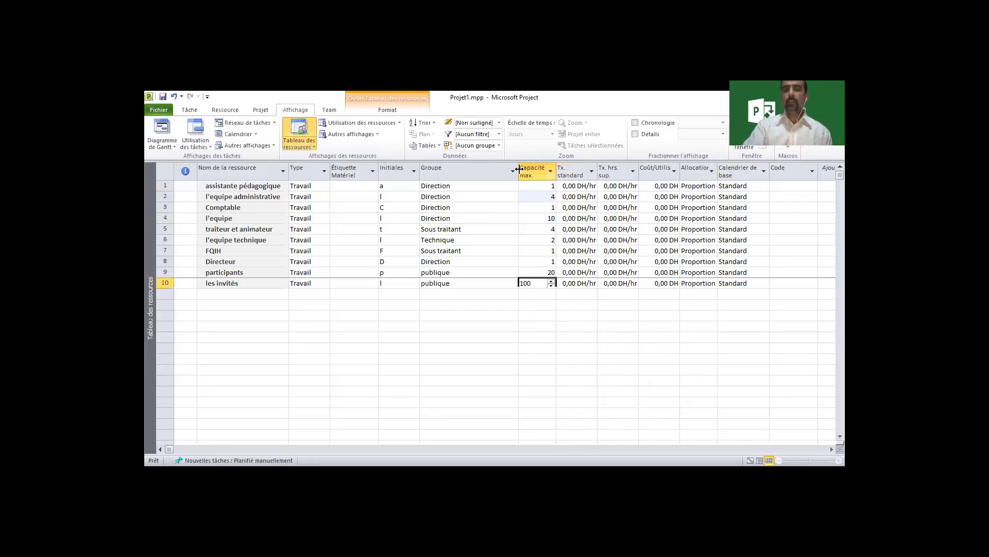
# - Narrow the Groupe column and widen the Tx. standard and Tx. hrs. sup. columns of the resource sheet
pyautogui.moveTo(519, 169); pyautogui.dragTo(467, 169)
pyautogui.moveTo(546, 169); pyautogui.dragTo(646, 168)
pyautogui.click(560, 185)
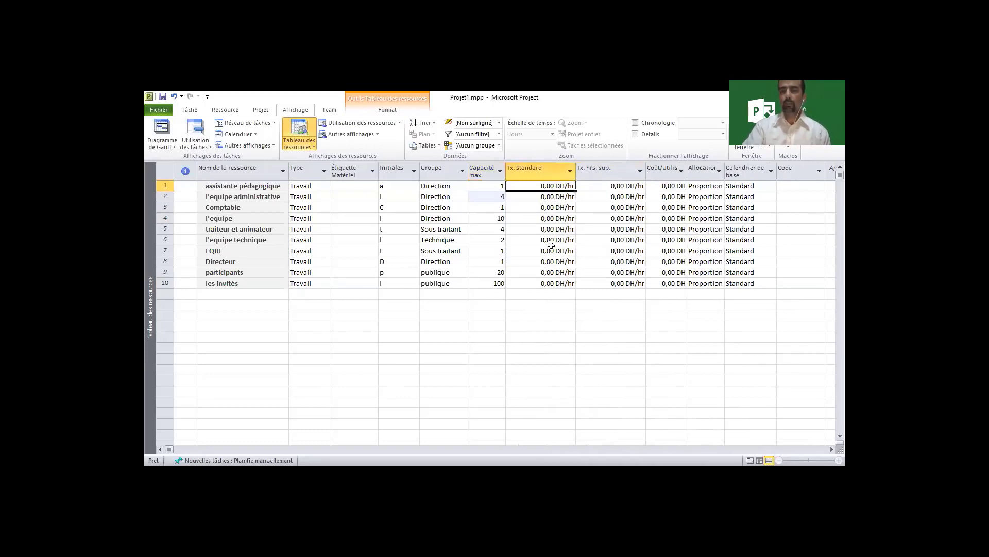
pyautogui.click(555, 284)
pyautogui.click(556, 186)
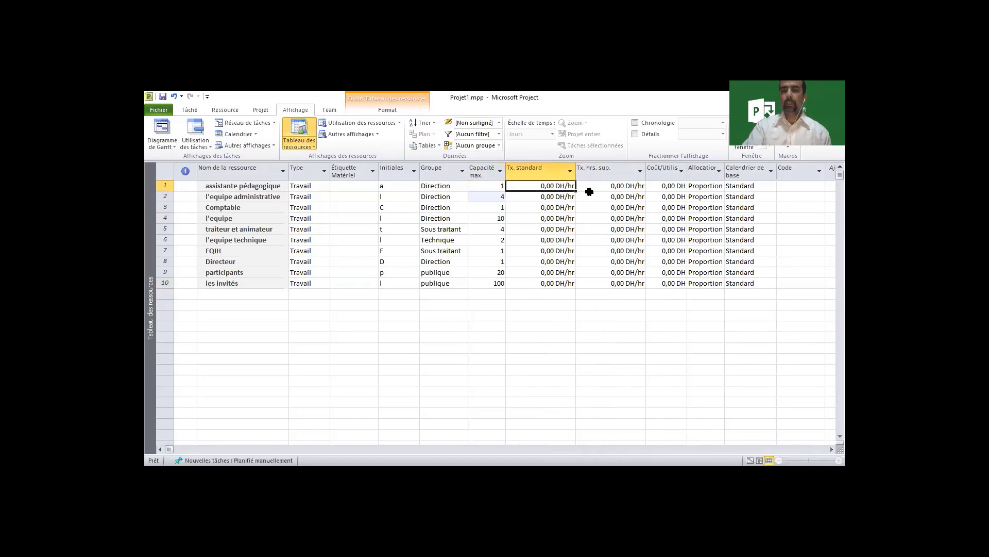
pyautogui.click(550, 172)
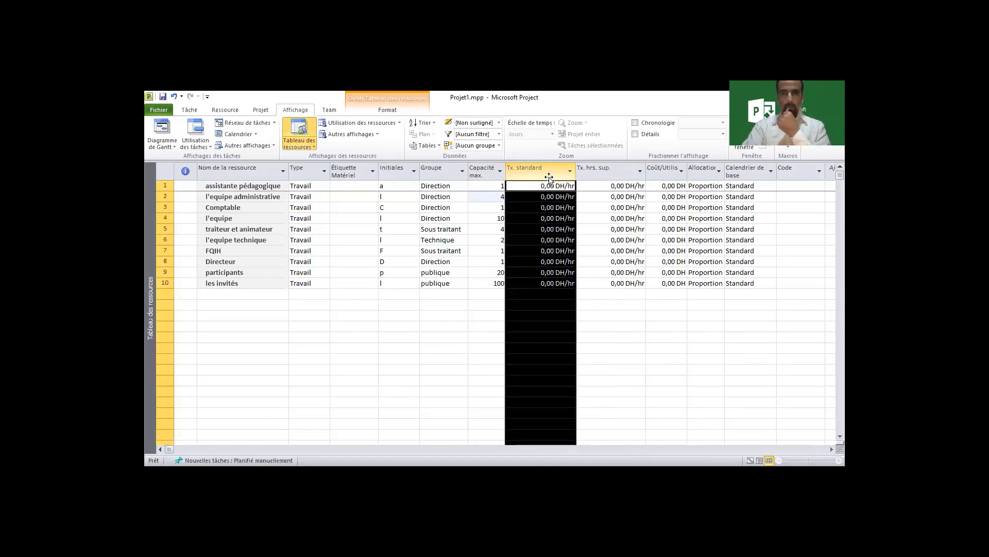
pyautogui.click(547, 186)
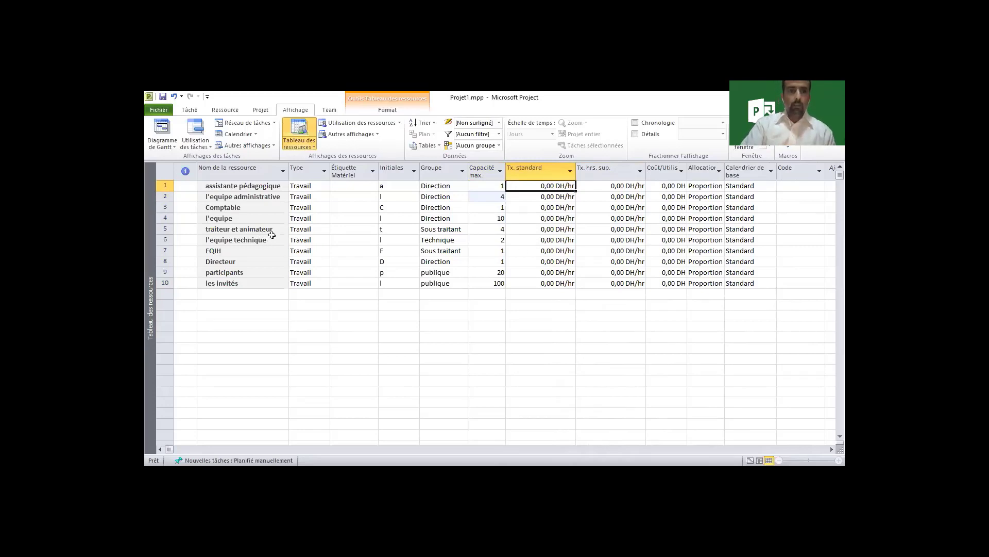
# - Set the standard rate of traiteur et animateur to 200 DH/hr and its overtime rate to 300 DH/hr
pyautogui.click(551, 228)
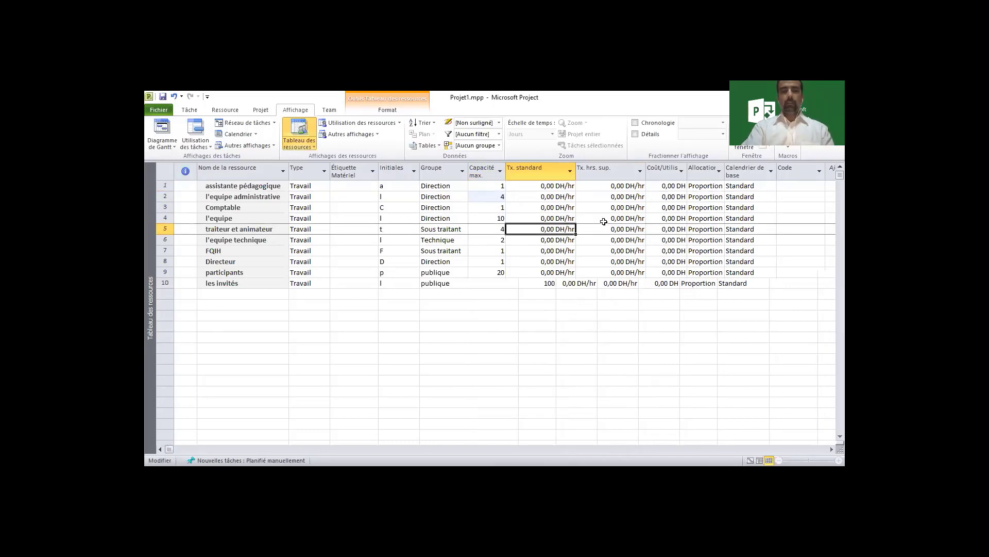
pyautogui.write('200')
pyautogui.press('Return')
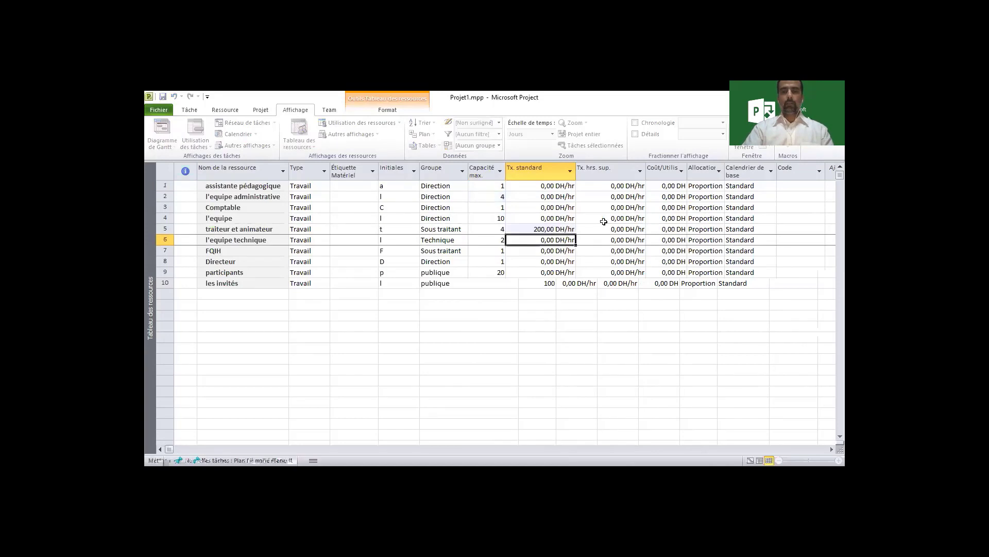
pyautogui.click(558, 233)
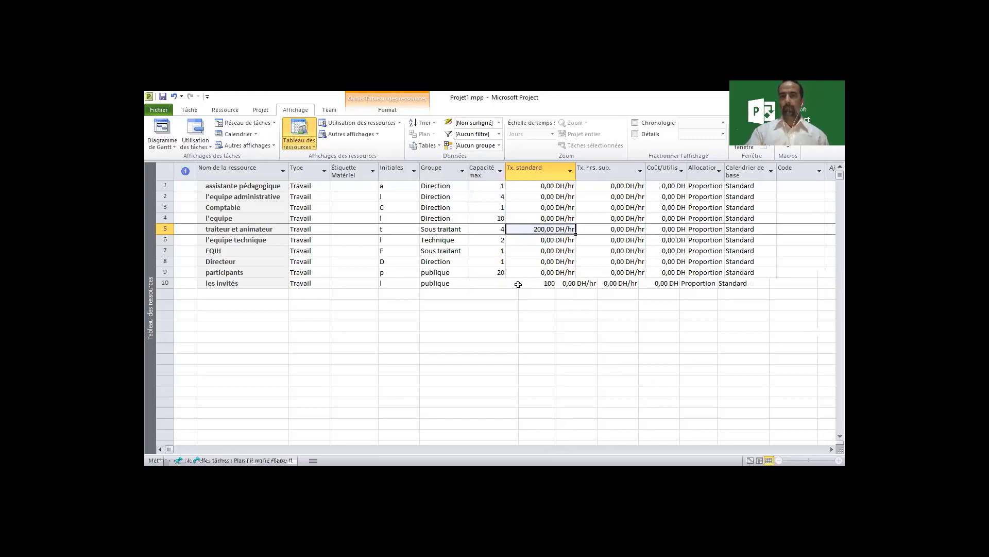
pyautogui.click(618, 228)
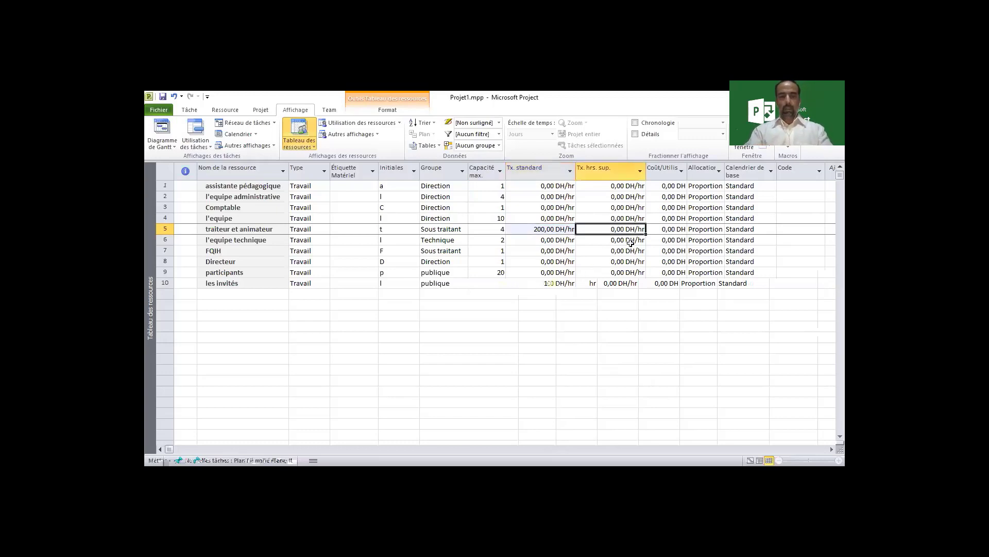
pyautogui.write('300')
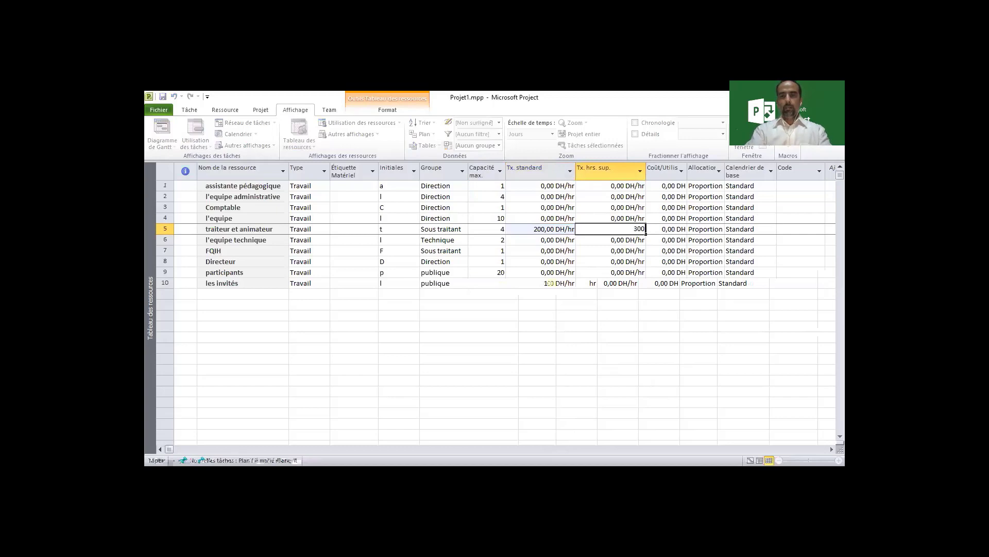
pyautogui.click(633, 241)
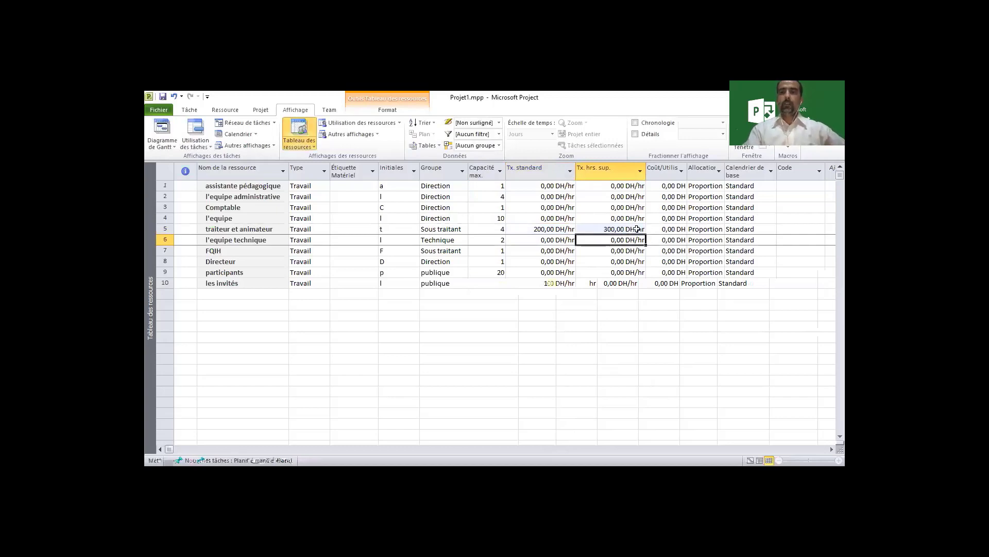
# - Group the sheet by resource group and collapse the Direction, publique and Technique groups
pyautogui.click(498, 146)
pyautogui.click(495, 177)
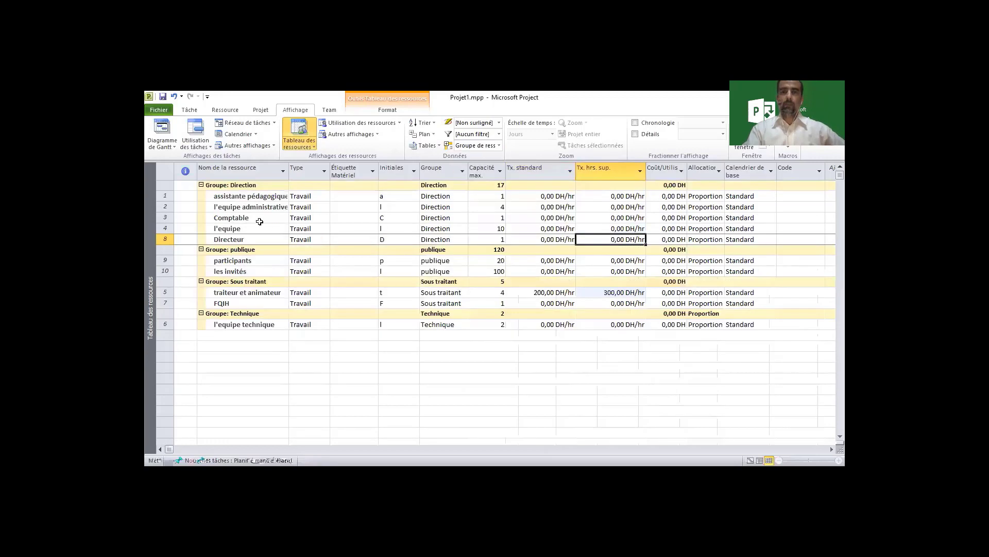
pyautogui.click(201, 185)
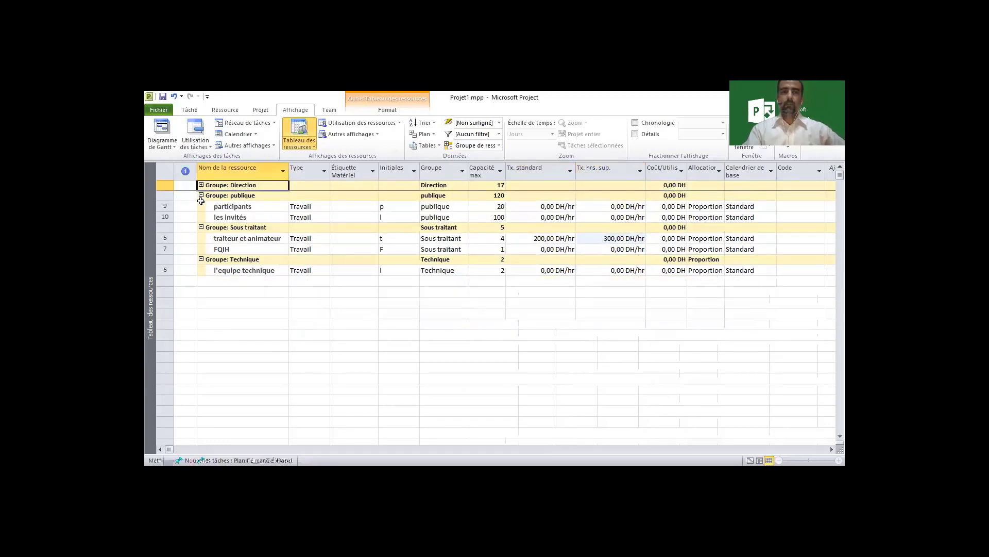
pyautogui.click(200, 195)
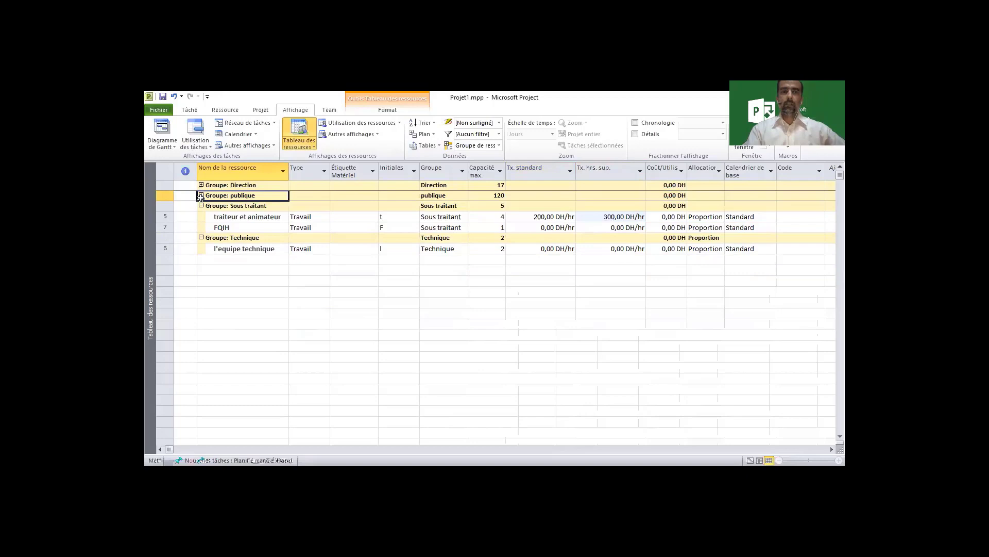
pyautogui.click(201, 238)
# - Widen the Coût/Utilisation and Allocation columns and view the allocation options for traiteur et animateur
pyautogui.click(619, 217)
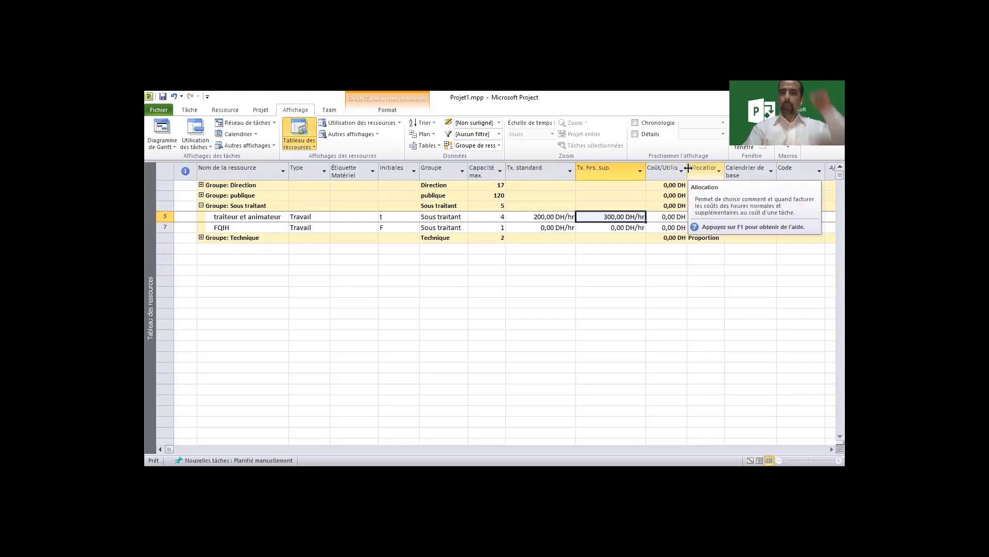
pyautogui.moveTo(689, 169); pyautogui.dragTo(691, 168)
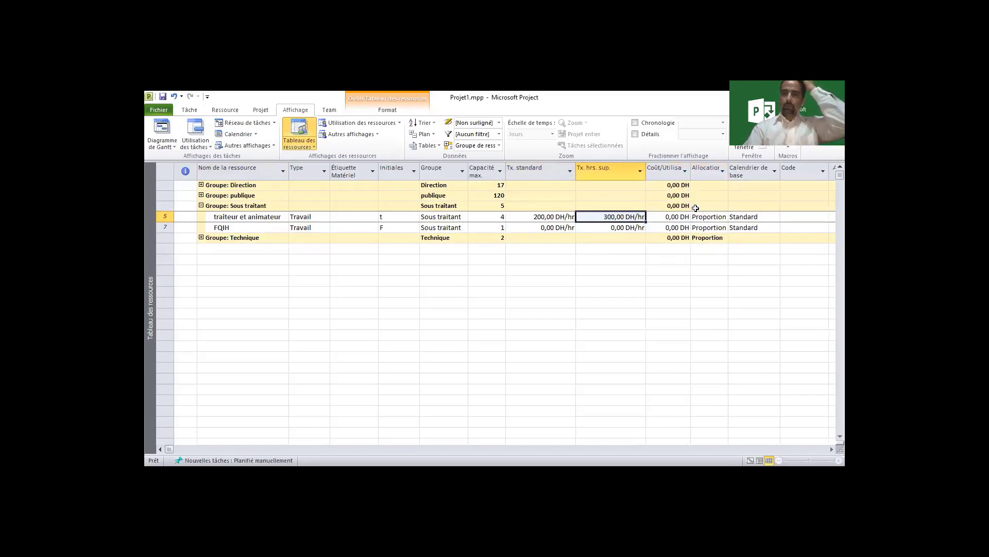
pyautogui.click(681, 217)
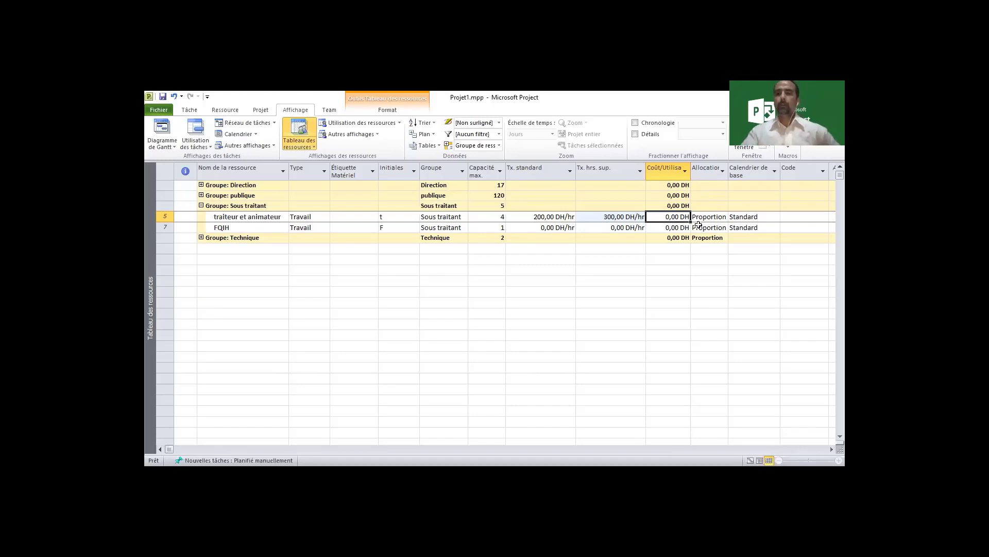
pyautogui.click(724, 217)
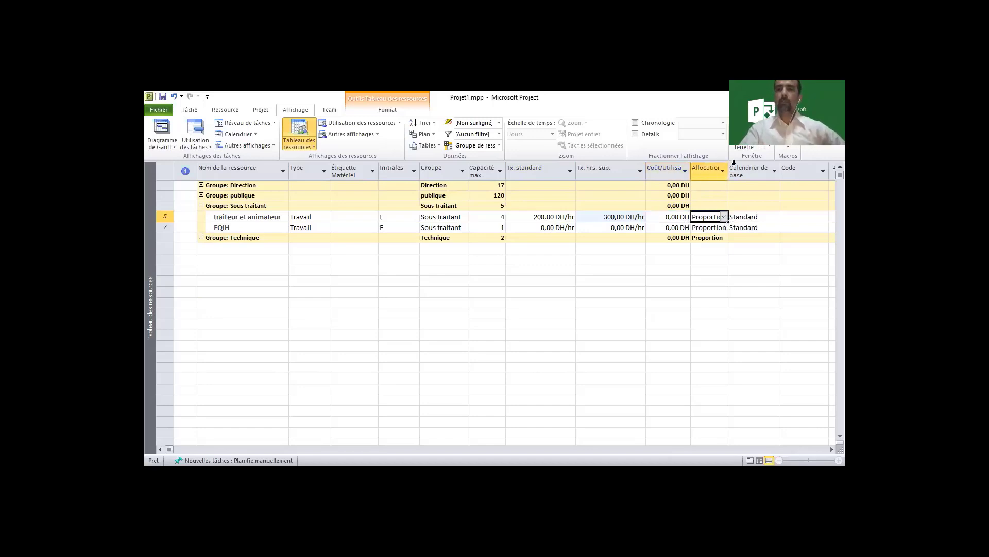
pyautogui.moveTo(729, 167); pyautogui.dragTo(747, 167)
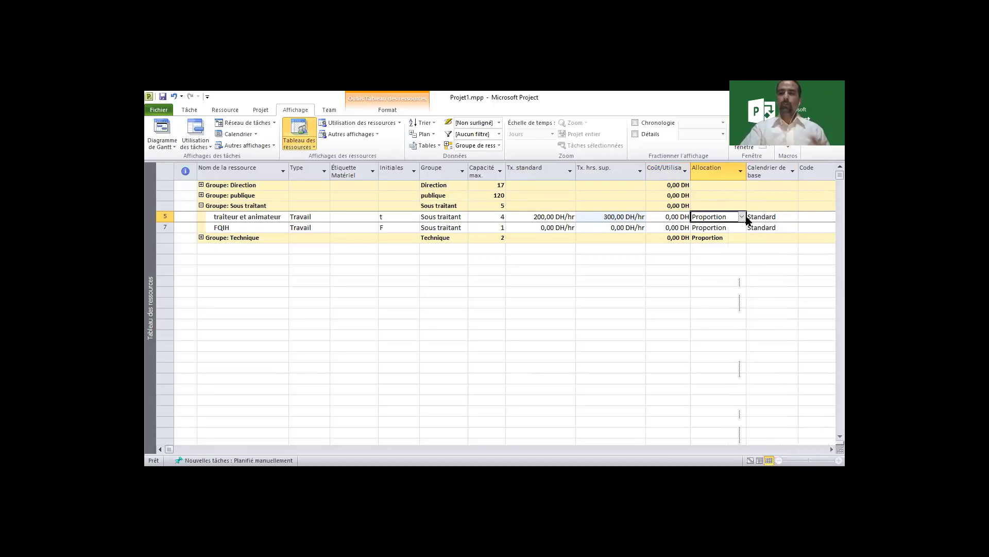
pyautogui.click(742, 216)
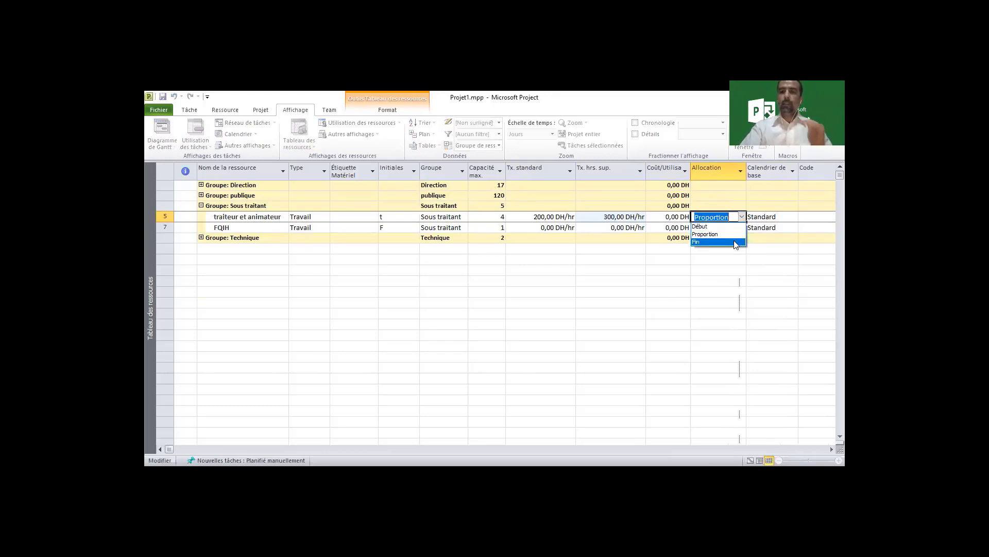
pyautogui.click(742, 215)
# - Review the base calendar choices for traiteur et animateur and keep Standard selected
pyautogui.click(771, 217)
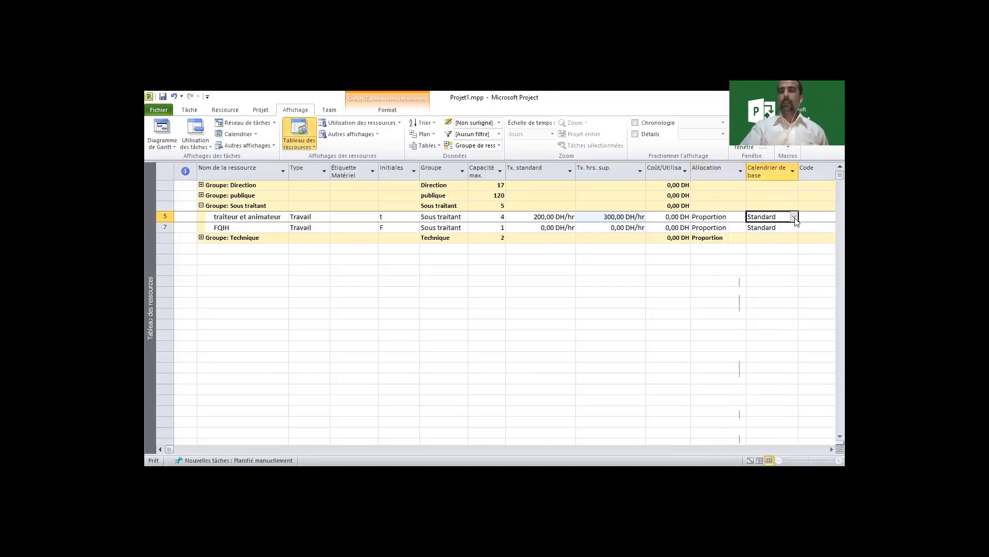
pyautogui.click(794, 217)
pyautogui.click(795, 218)
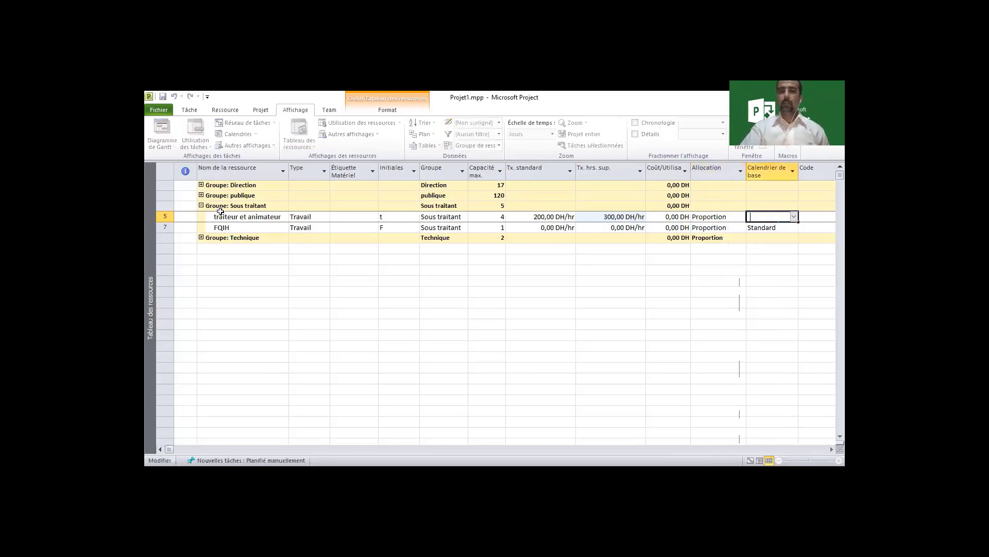
pyautogui.click(794, 216)
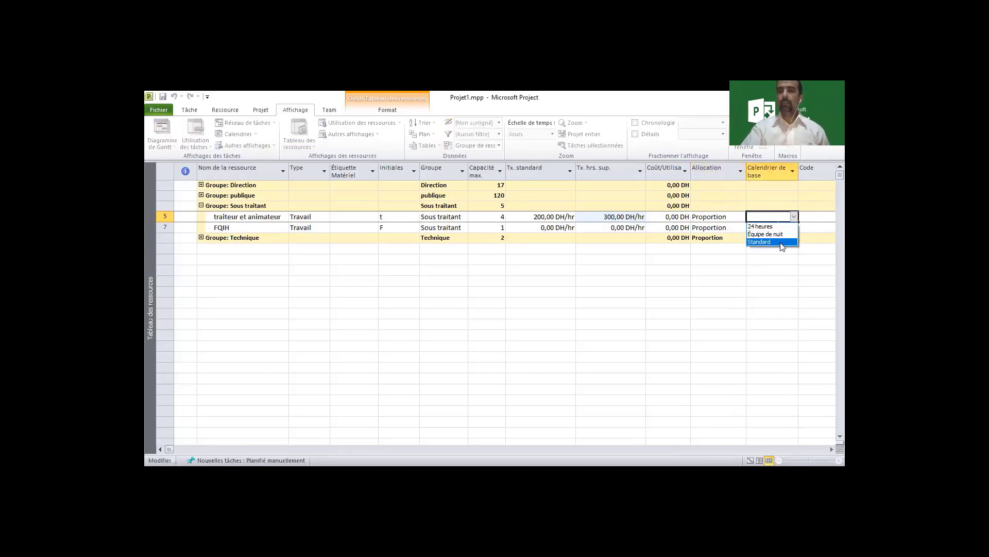
pyautogui.click(778, 241)
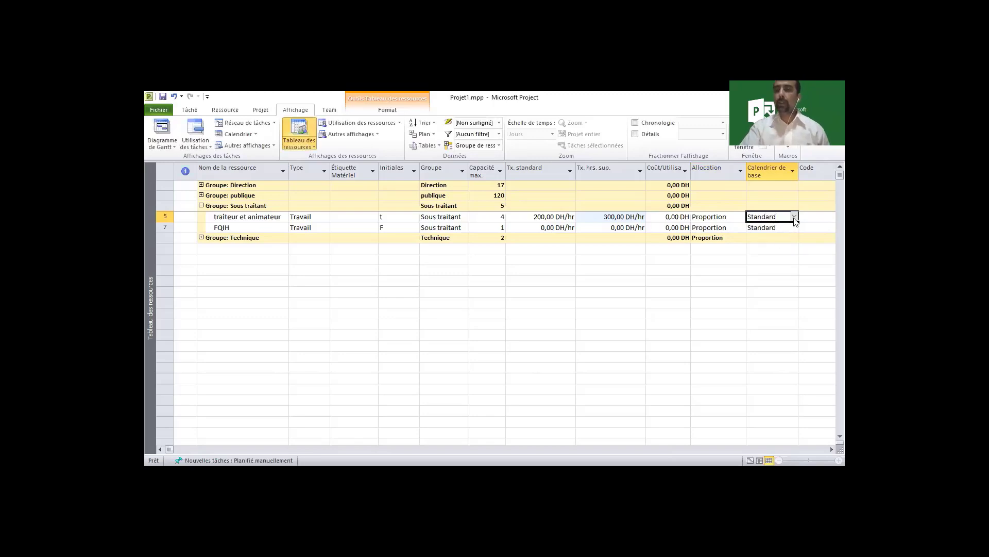
pyautogui.click(794, 218)
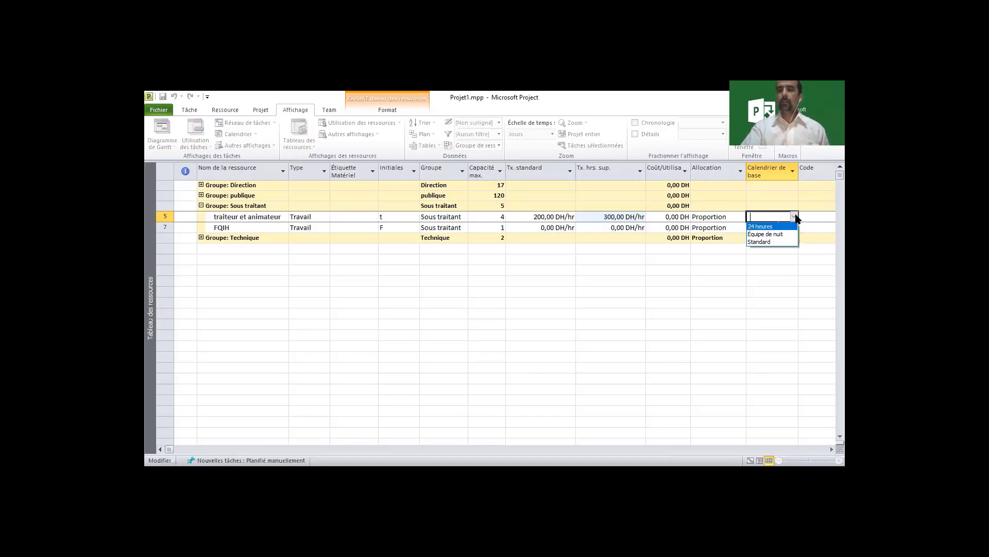
pyautogui.click(794, 217)
pyautogui.click(794, 216)
pyautogui.click(768, 247)
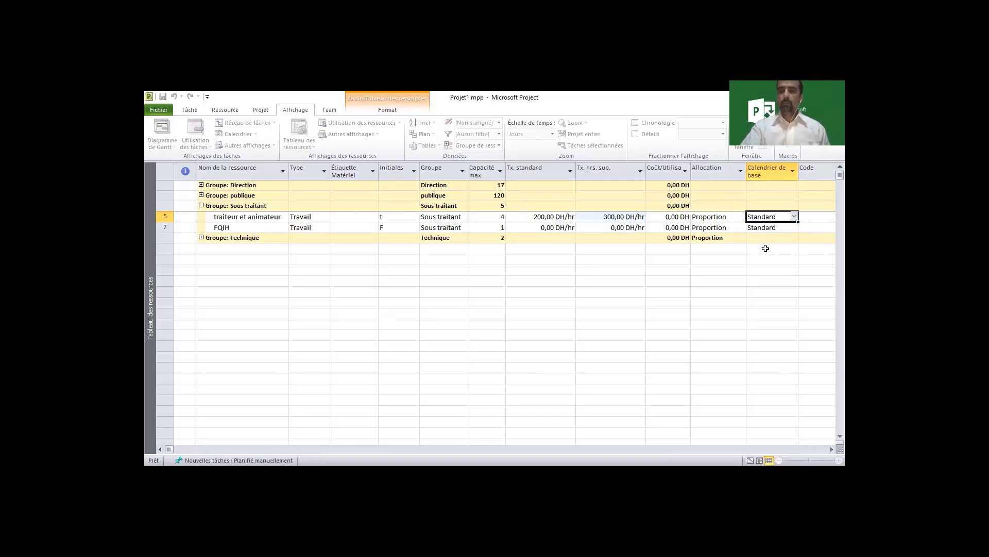
# - Examine the general details, availability table and cost rate tables in the resource information of traiteur et animateur
pyautogui.click(521, 219)
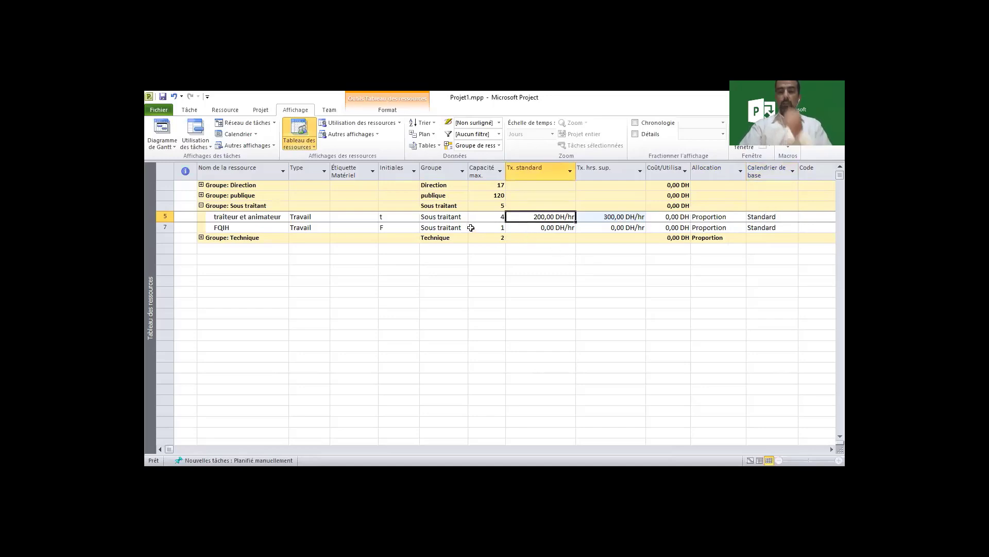
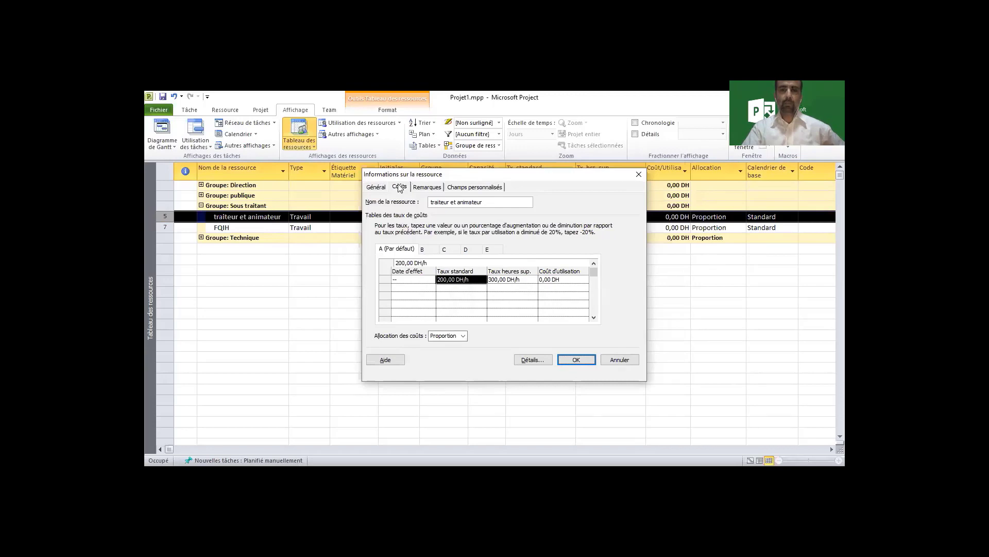
pyautogui.click(375, 187)
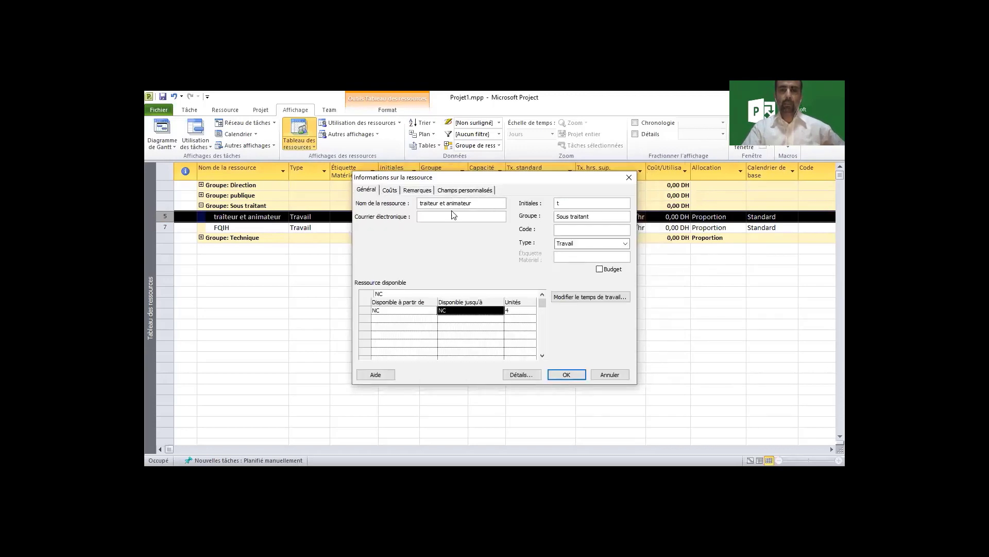
pyautogui.click(465, 215)
pyautogui.click(403, 321)
pyautogui.click(520, 319)
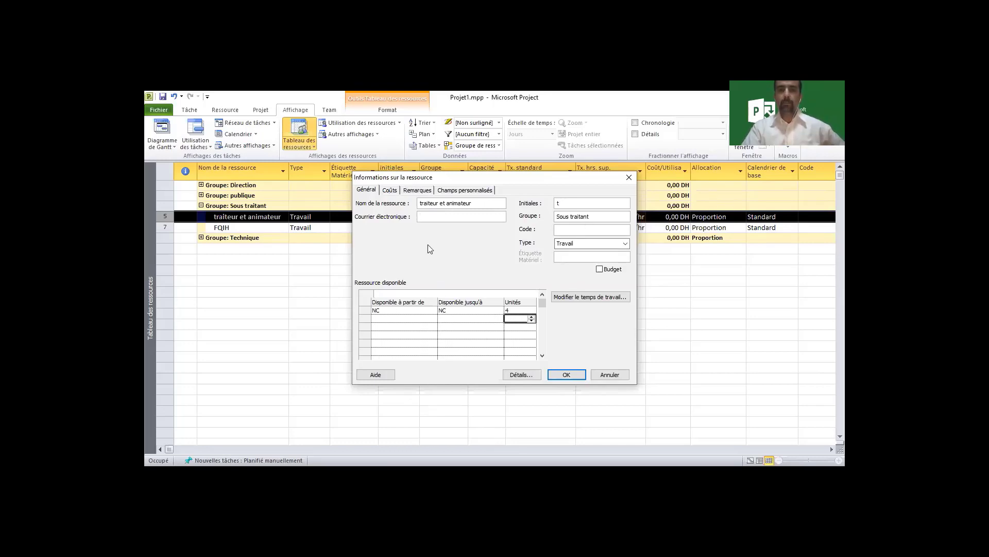
pyautogui.click(390, 192)
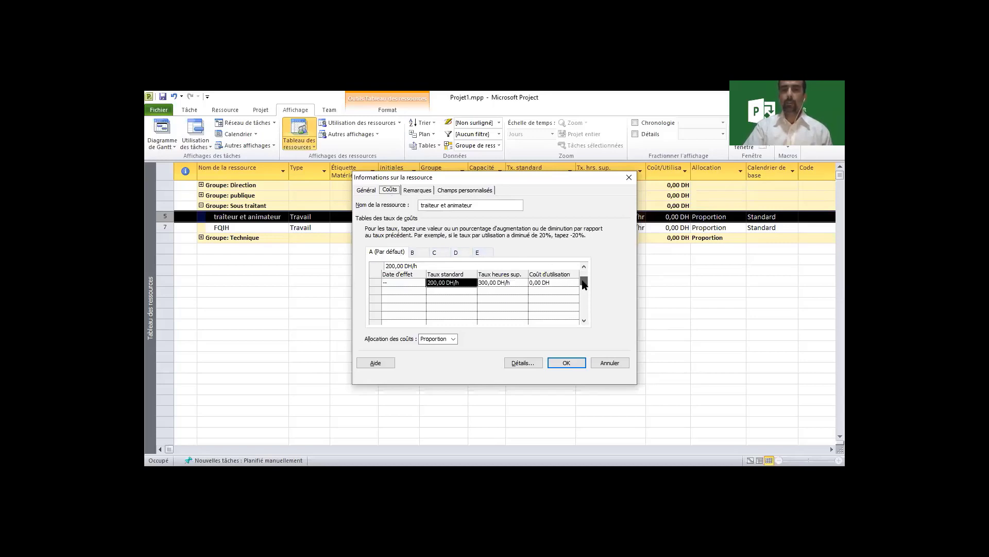
# - Add a rate effective Lun 30/03/20 to cost table A of traiteur et animateur, with a standard rate of 220 DH/h
pyautogui.moveTo(583, 279); pyautogui.dragTo(586, 259)
pyautogui.moveTo(531, 184); pyautogui.dragTo(445, 181)
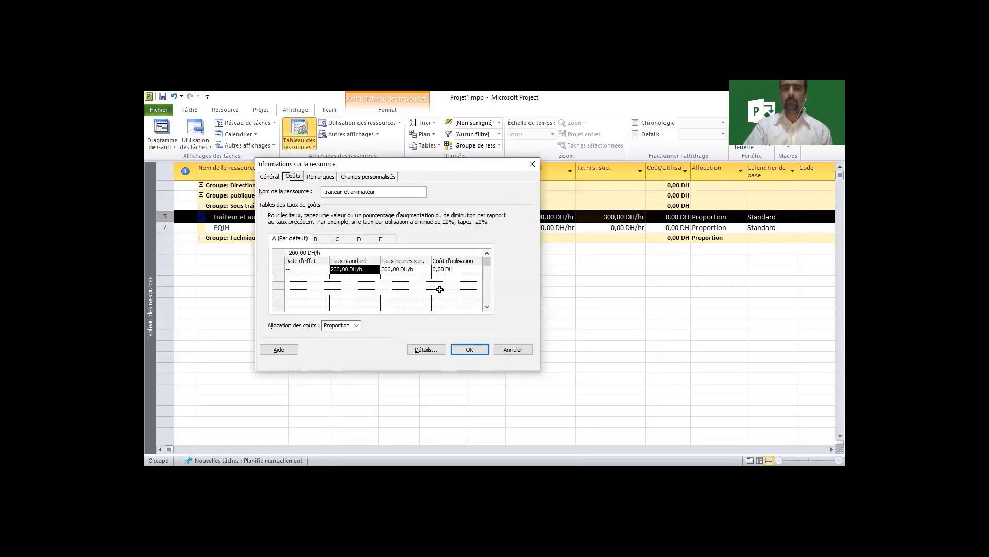
pyautogui.click(315, 281)
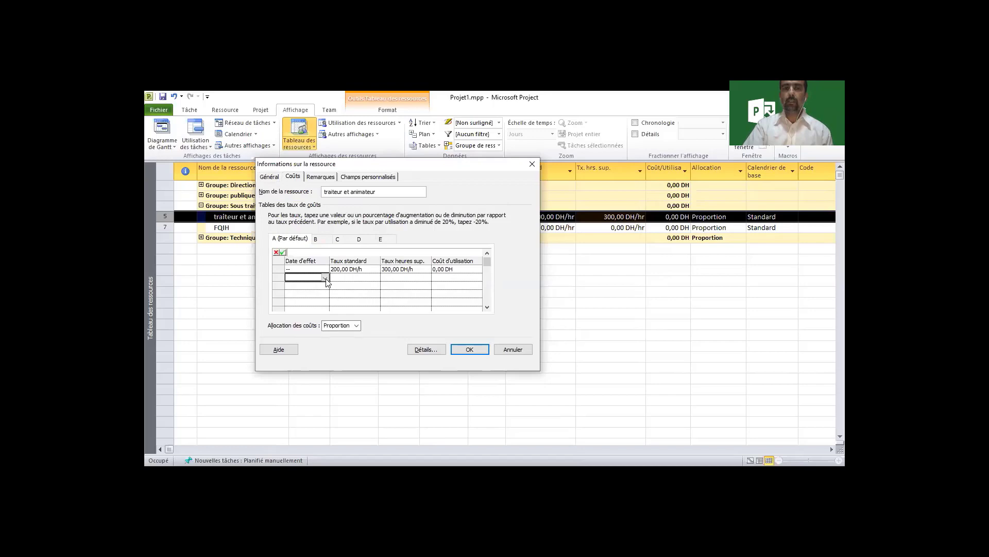
pyautogui.click(325, 279)
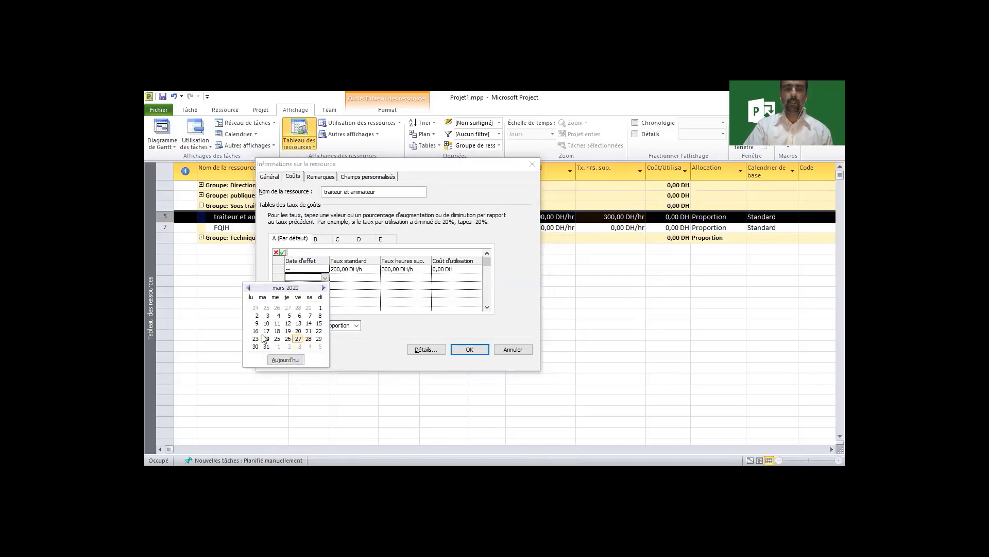
pyautogui.click(256, 347)
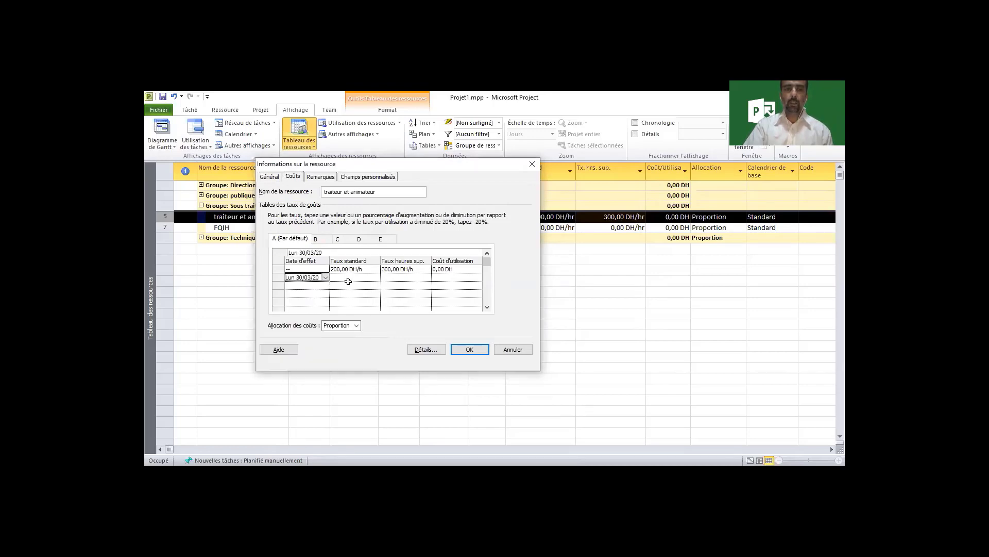
pyautogui.click(356, 277)
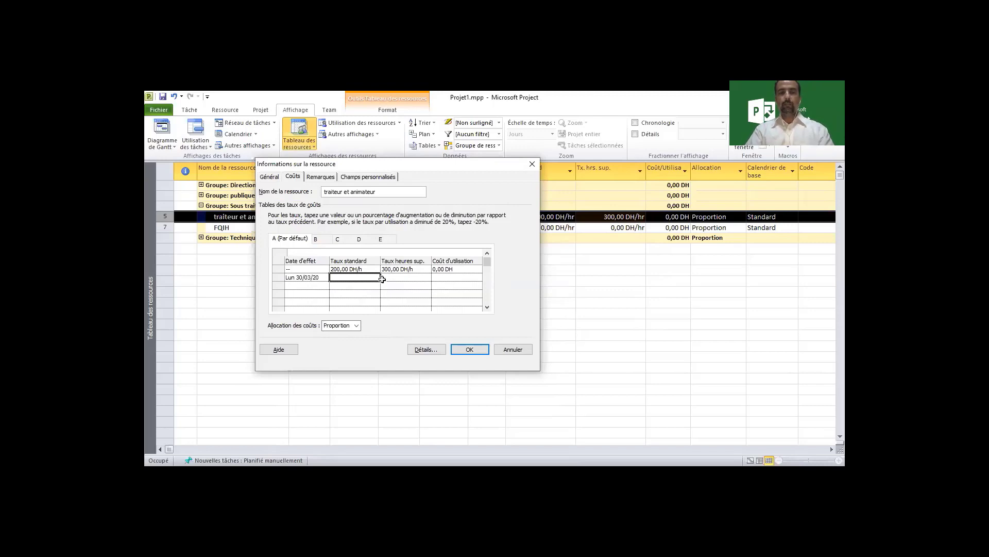
pyautogui.write('22')
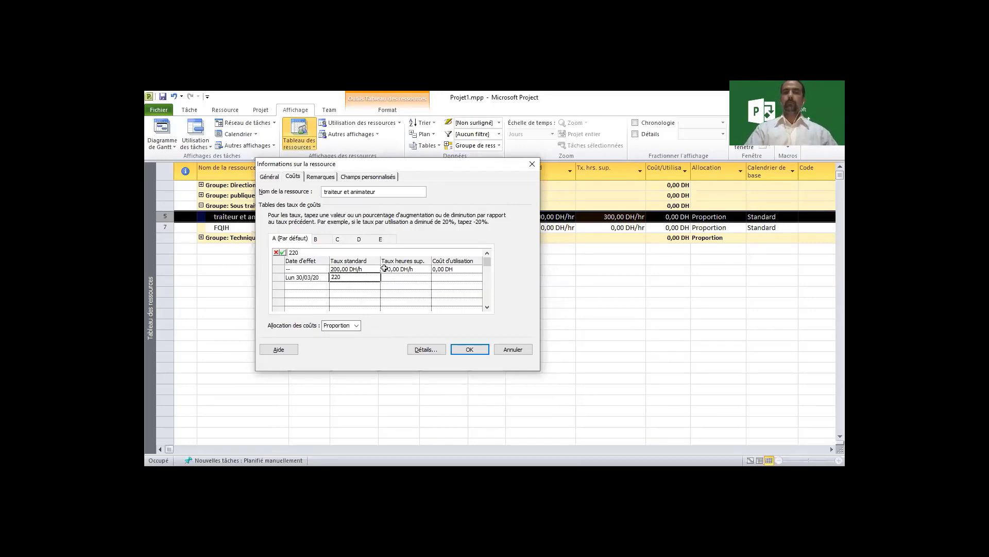
pyautogui.write('0')
pyautogui.click(356, 285)
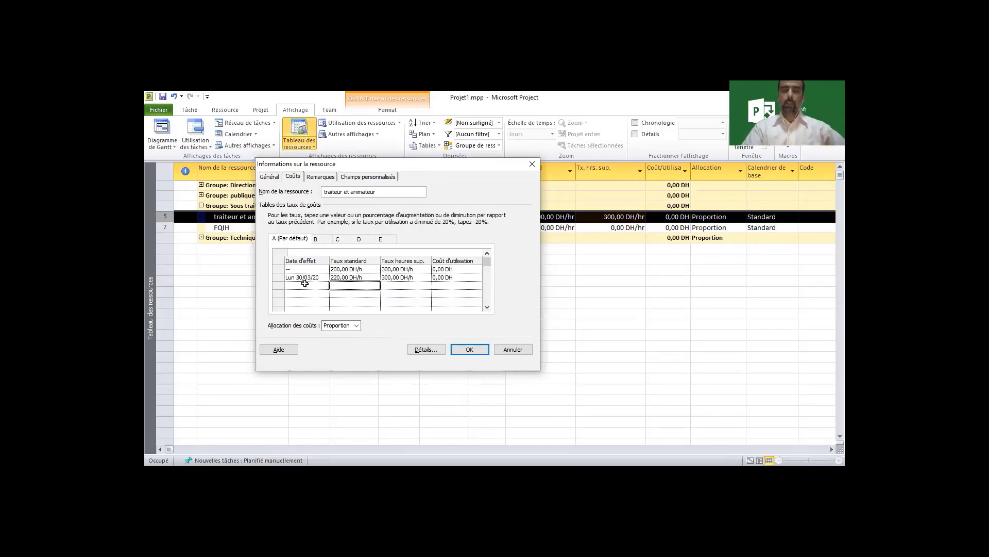
# - Set the overtime rate of the Lun 30/03/20 row in cost table A to 350 DH/h
pyautogui.click(354, 279)
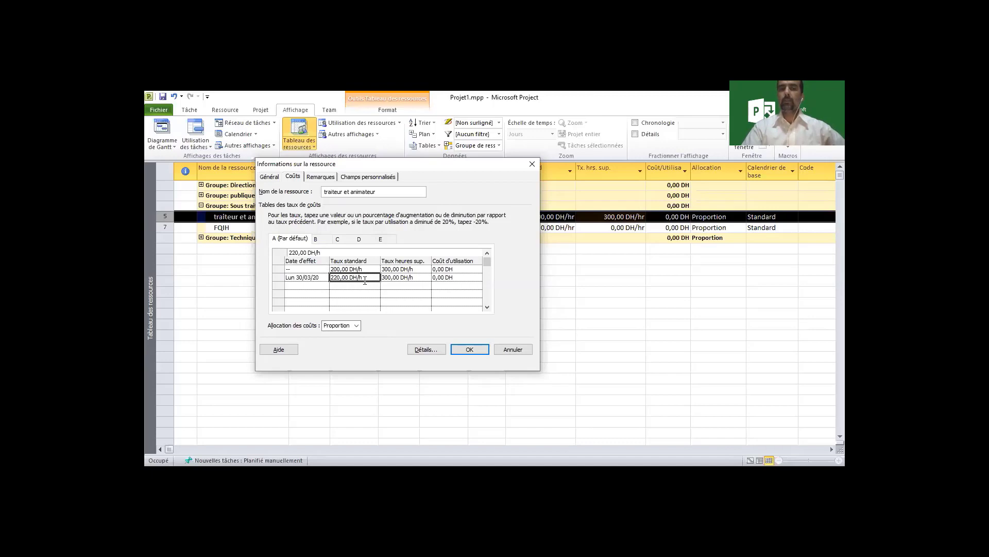
pyautogui.click(401, 278)
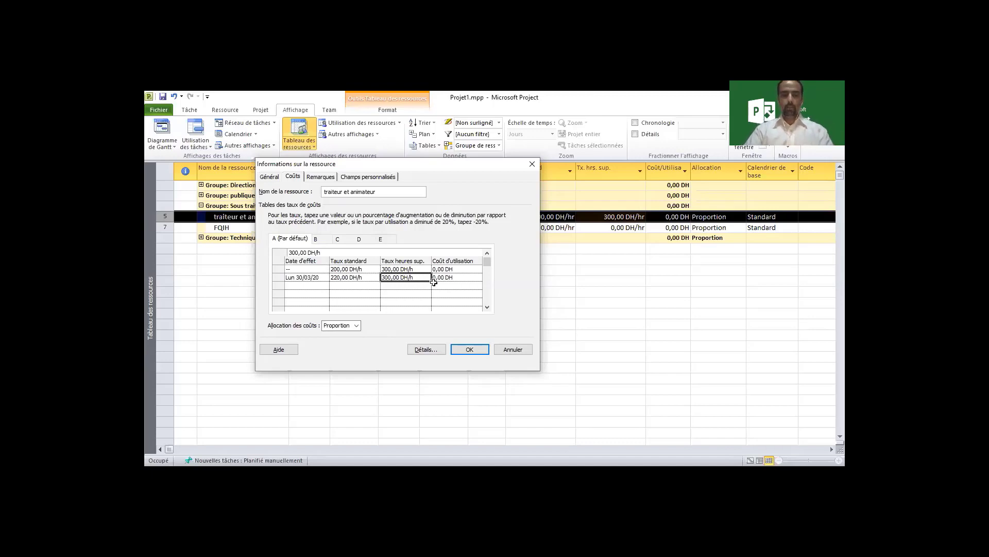
pyautogui.write('3')
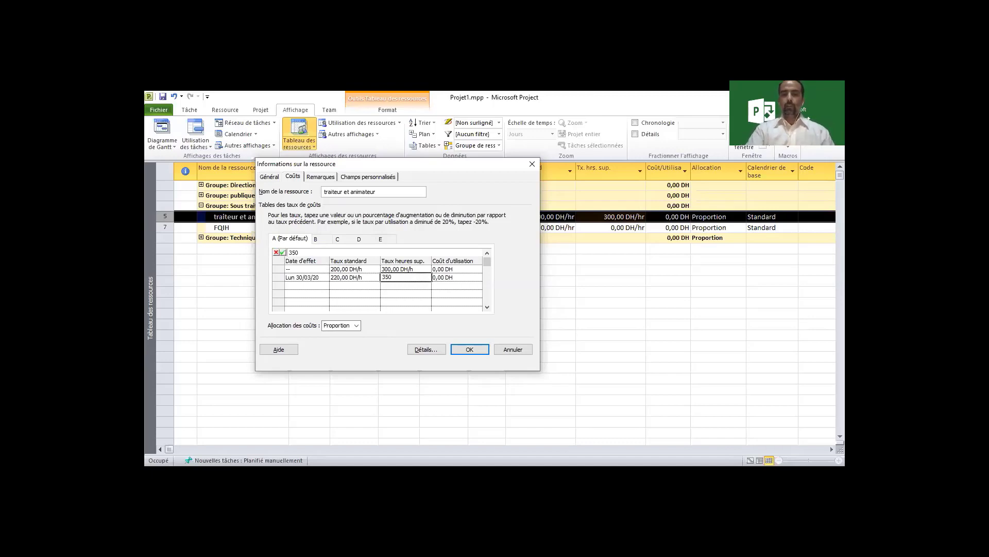
pyautogui.write('50')
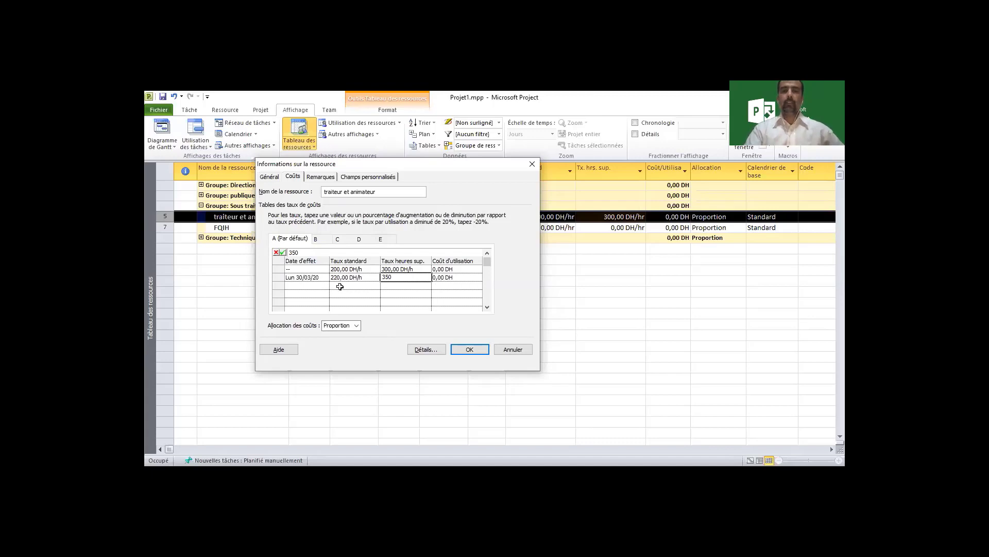
pyautogui.click(353, 293)
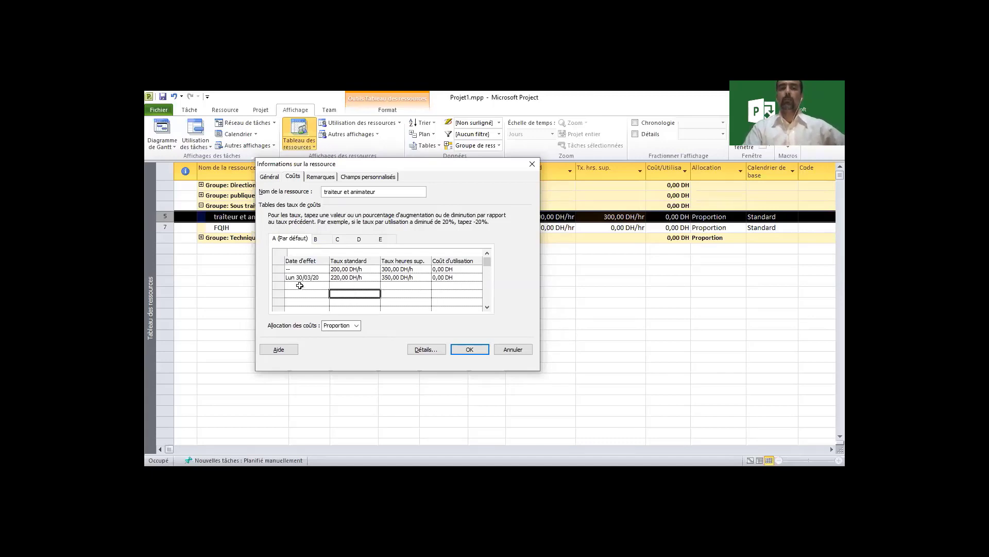
pyautogui.click(334, 279)
pyautogui.click(387, 278)
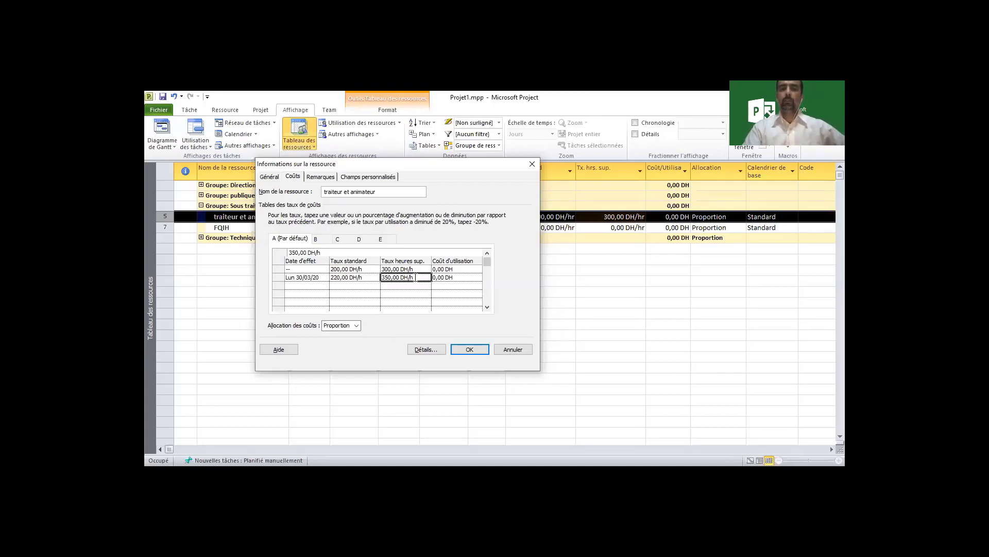
pyautogui.click(369, 300)
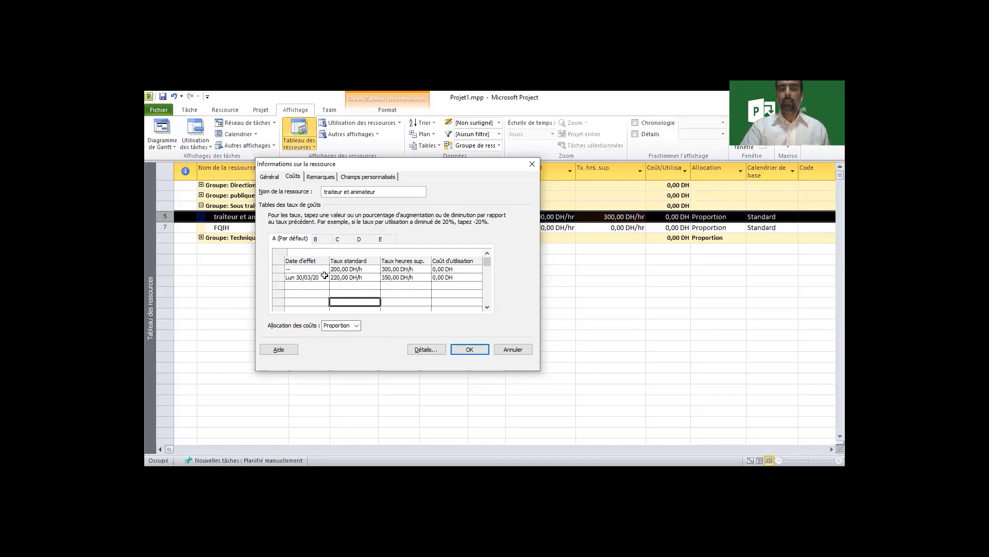
pyautogui.moveTo(364, 163); pyautogui.dragTo(464, 181)
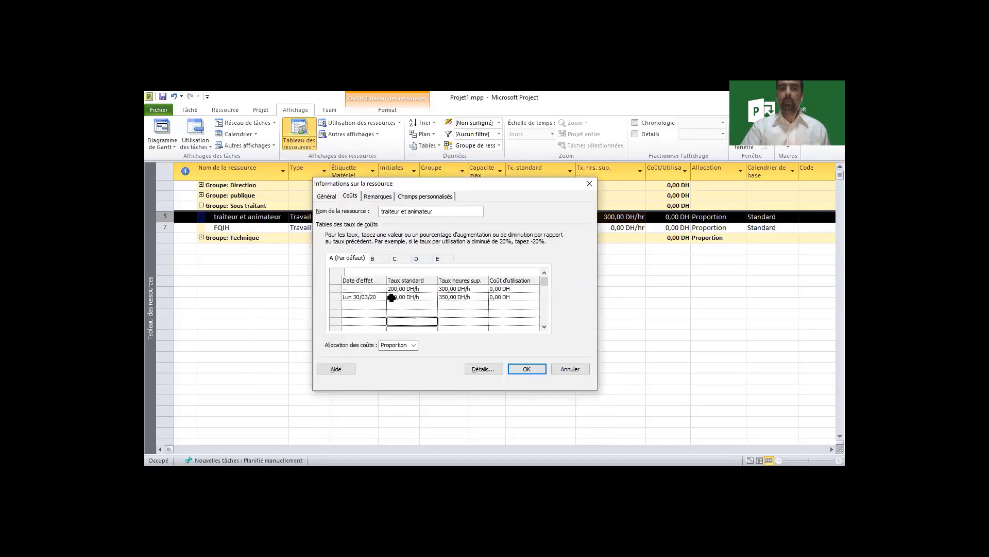
# - Set both the standard and overtime rates in cost table B to 120 DH/h
pyautogui.click(375, 259)
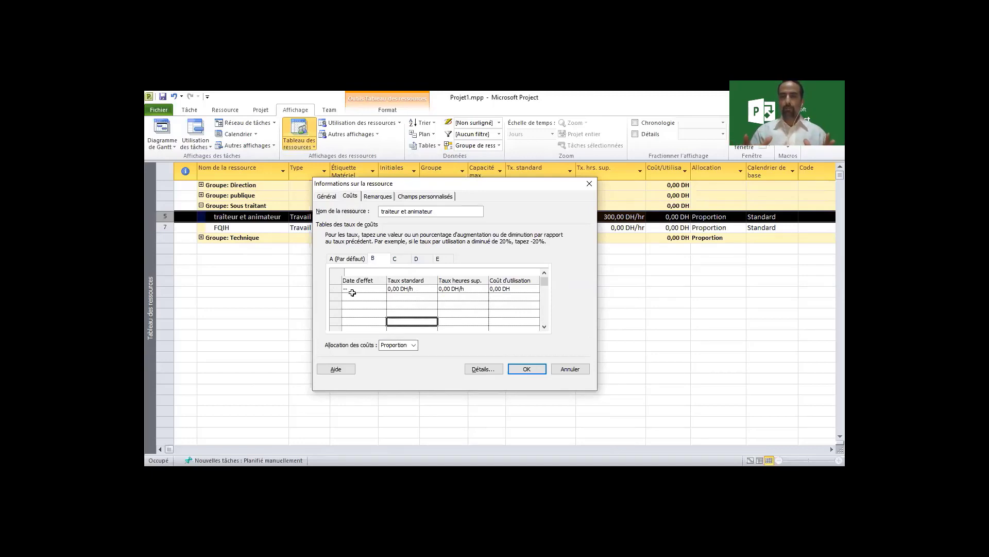
pyautogui.click(371, 258)
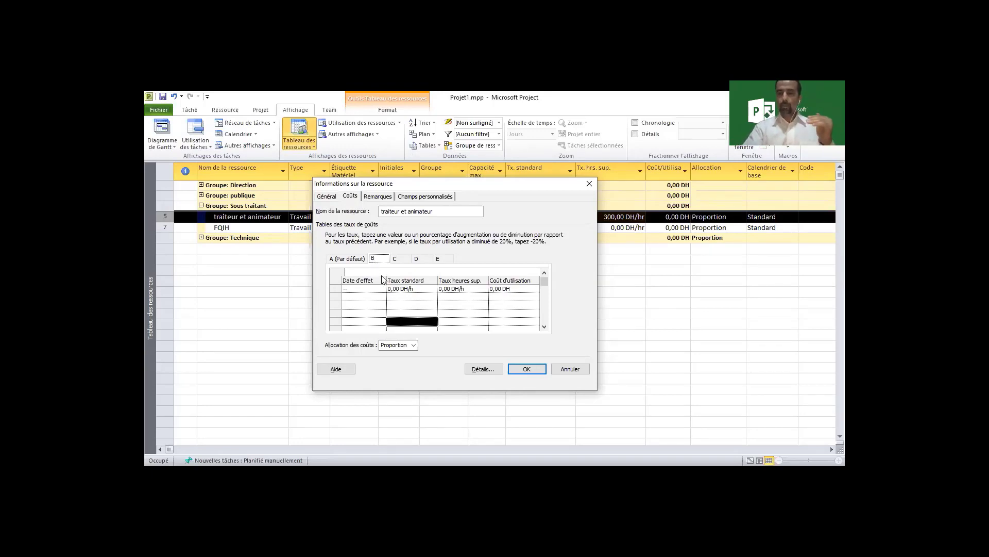
pyautogui.click(420, 289)
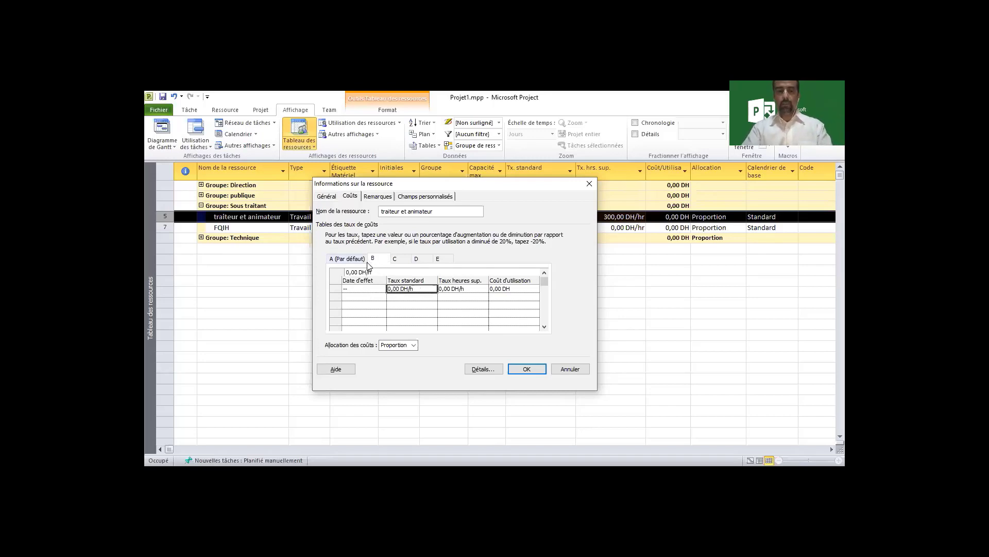
pyautogui.write('120')
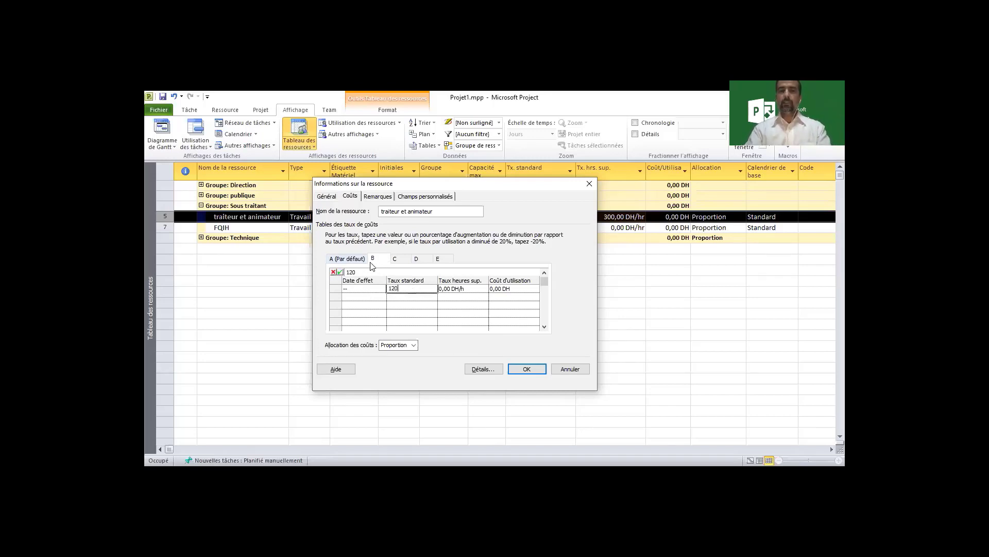
pyautogui.click(418, 298)
pyautogui.click(458, 289)
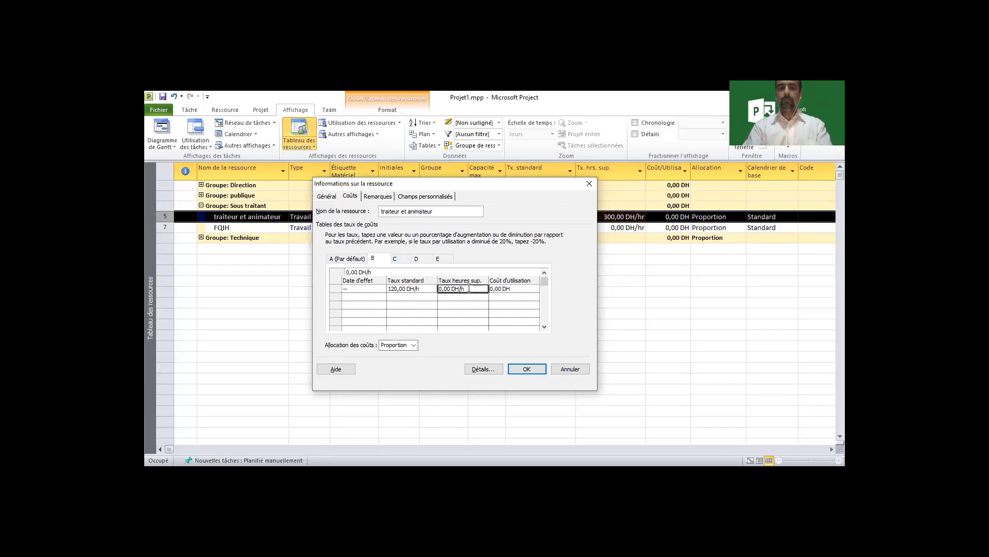
pyautogui.write('120')
pyautogui.click(430, 296)
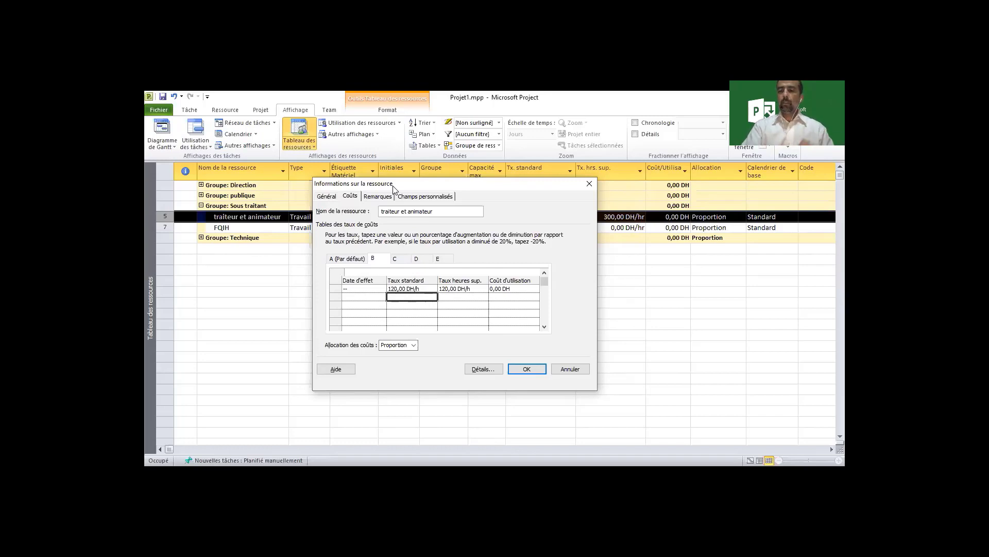
# - Set the standard rate in cost table C to 100 DH/h
pyautogui.moveTo(394, 189); pyautogui.dragTo(431, 236)
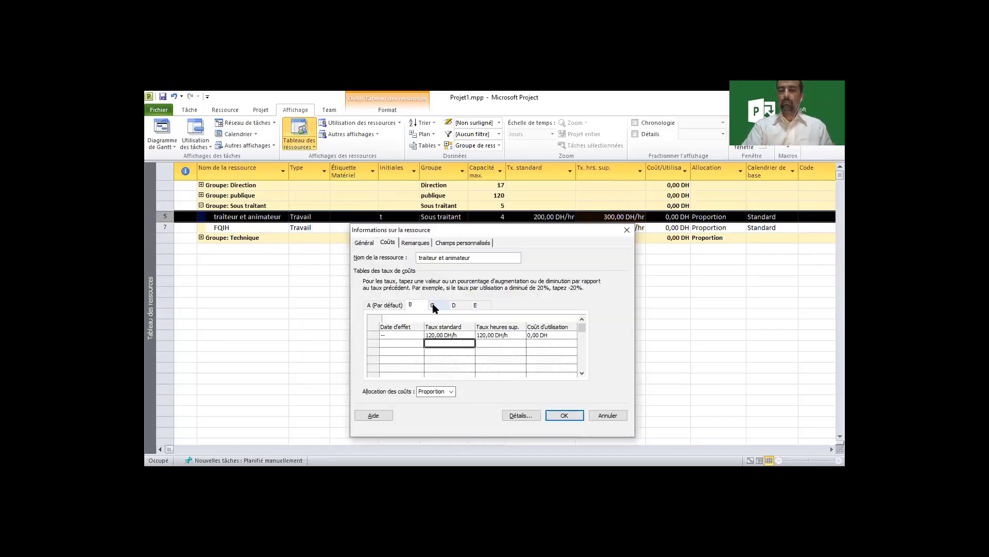
pyautogui.click(433, 307)
pyautogui.click(448, 335)
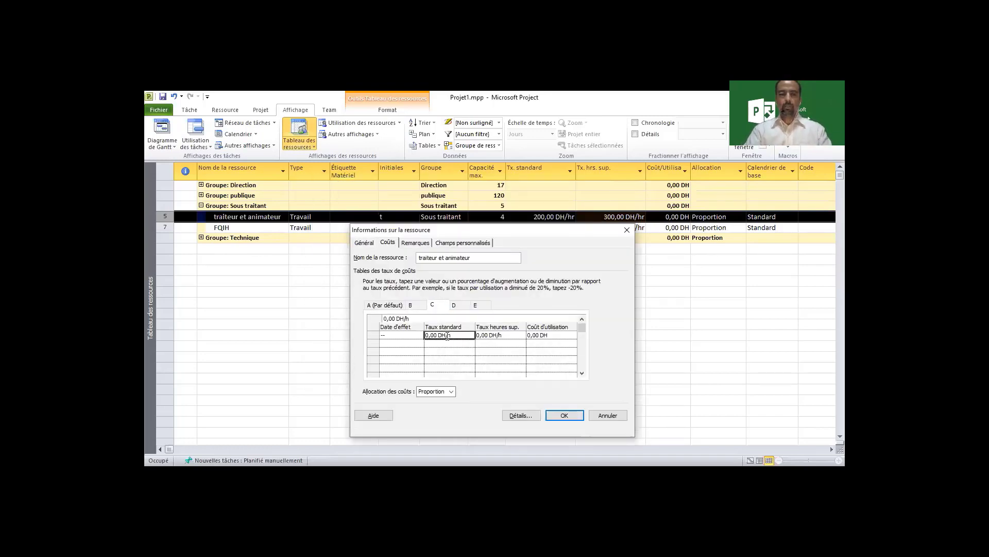
pyautogui.write('100')
pyautogui.click(439, 344)
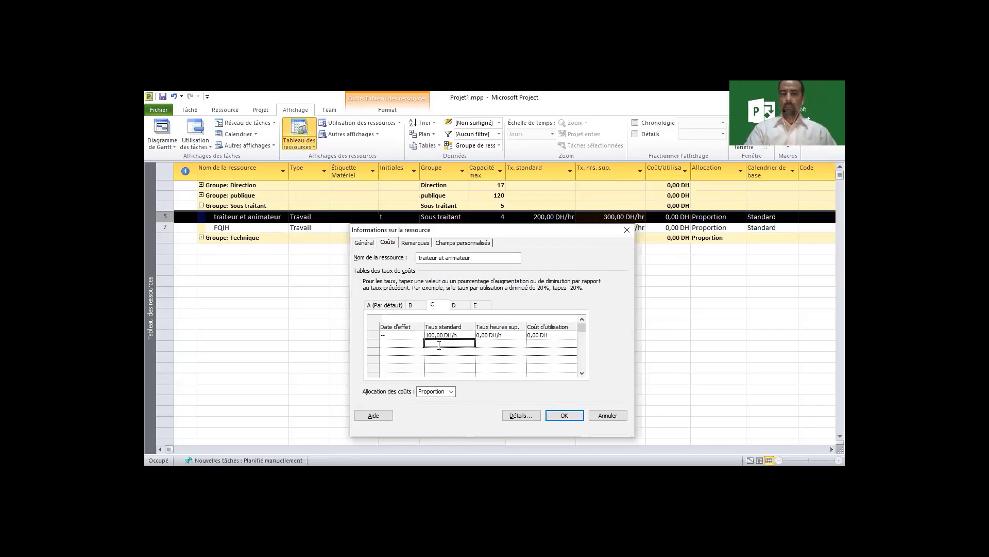
# - Review cost tables A, B and D of traiteur et animateur and accept the resource information changes
pyautogui.click(413, 304)
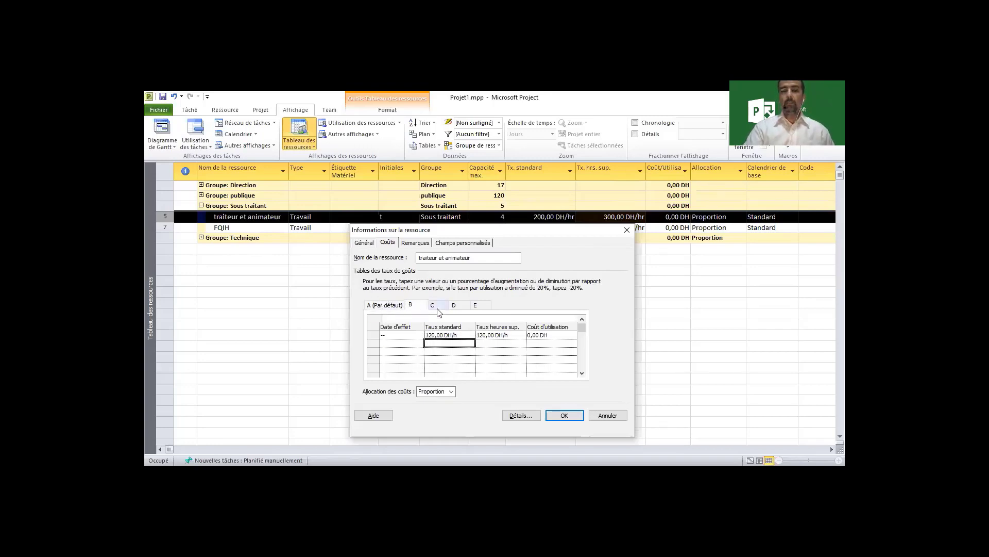
pyautogui.click(382, 308)
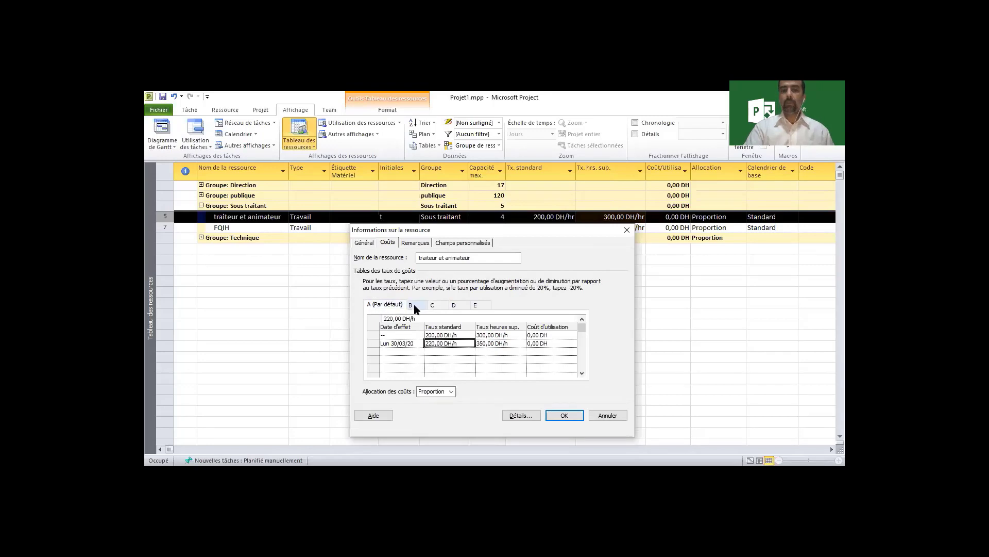
pyautogui.click(411, 305)
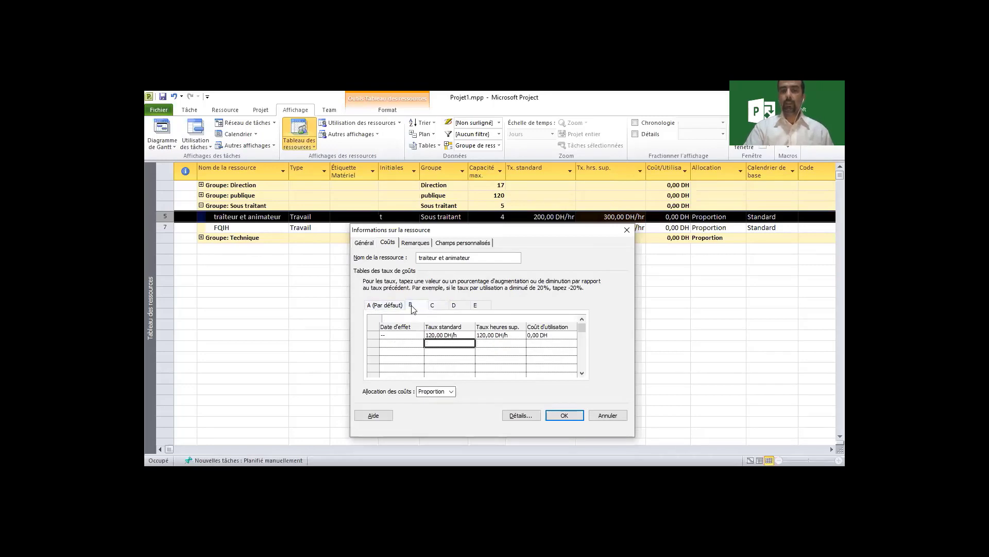
pyautogui.click(383, 304)
pyautogui.click(410, 347)
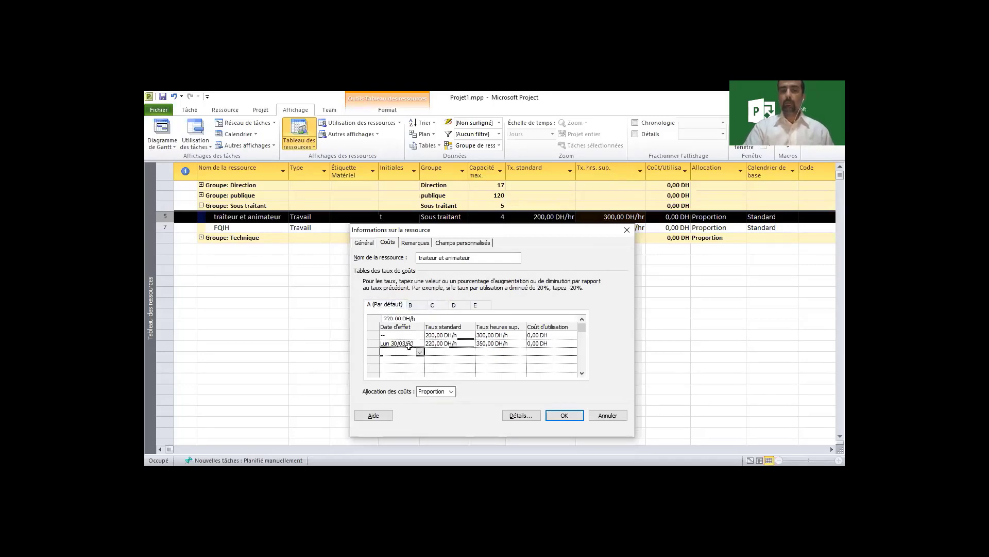
pyautogui.click(410, 305)
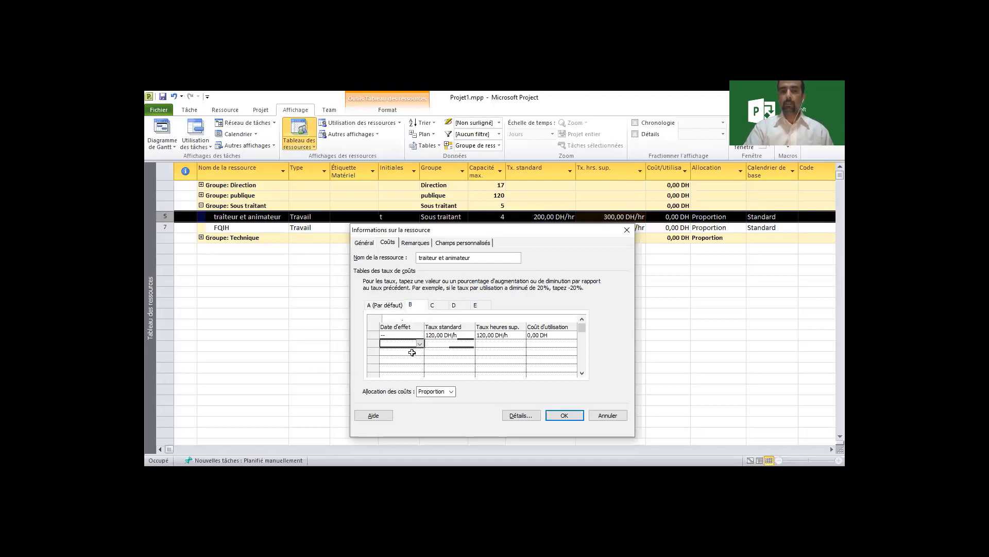
pyautogui.click(454, 305)
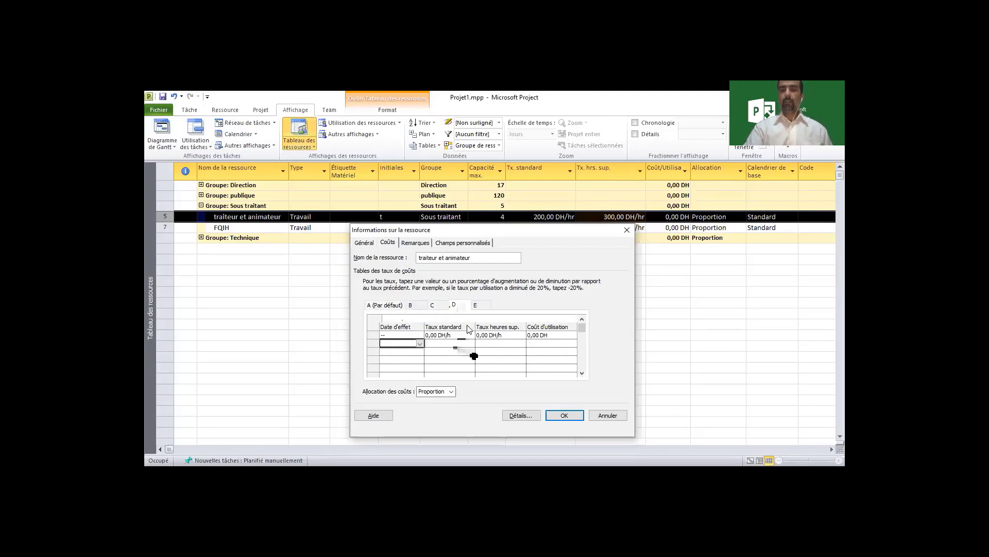
pyautogui.click(565, 418)
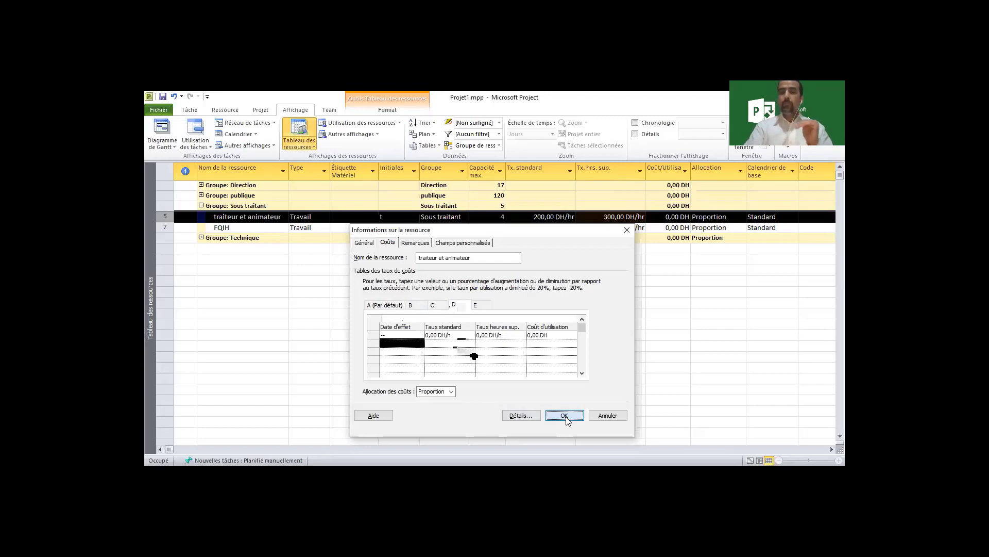
pyautogui.click(565, 415)
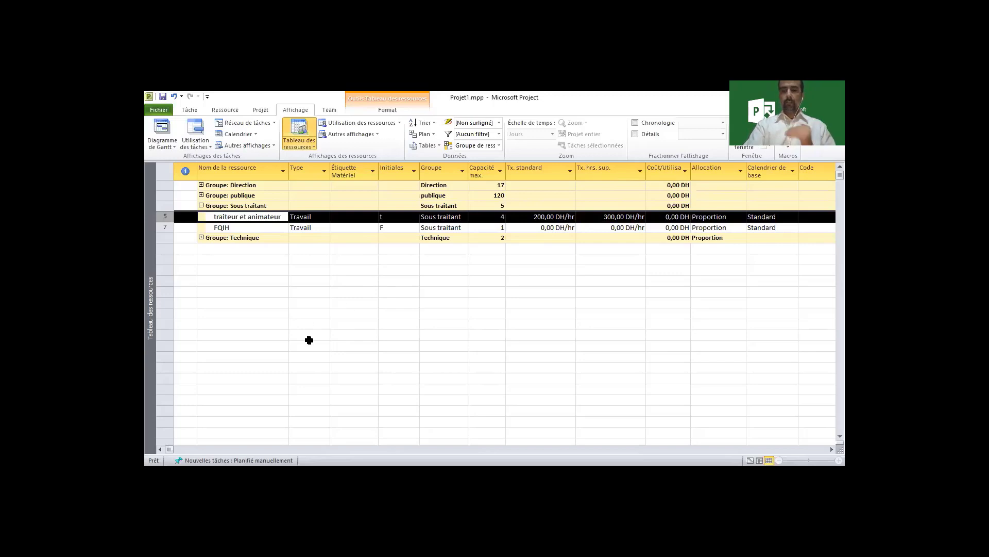
# - Switch to the Gantt chart and assign the assistante pédagogique resource to the définition des dates task
pyautogui.click(162, 134)
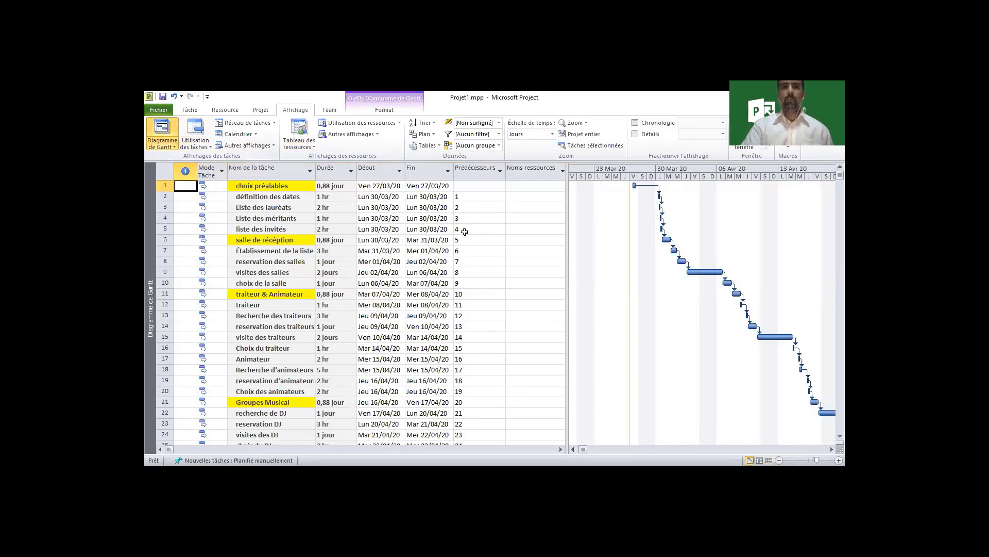
pyautogui.click(227, 113)
pyautogui.click(442, 209)
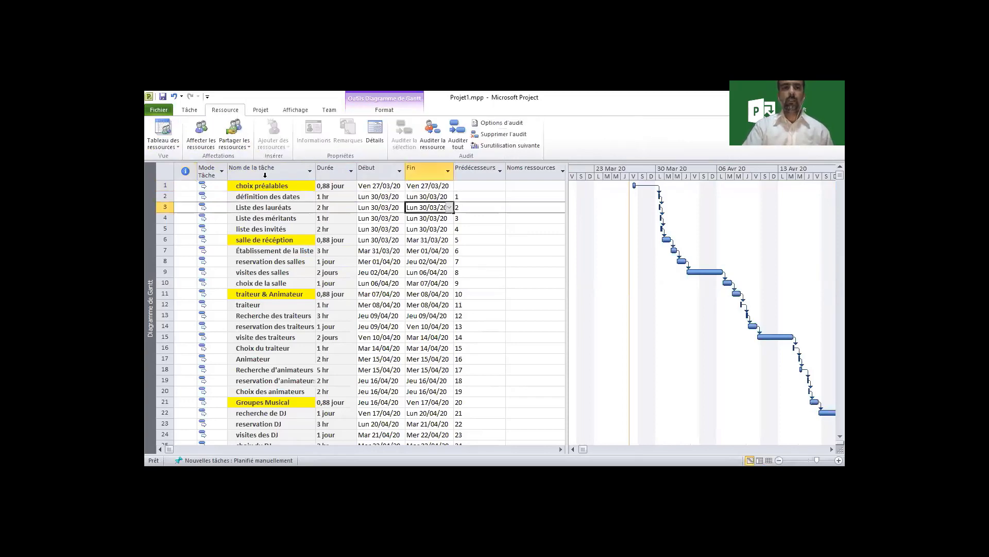
pyautogui.click(200, 133)
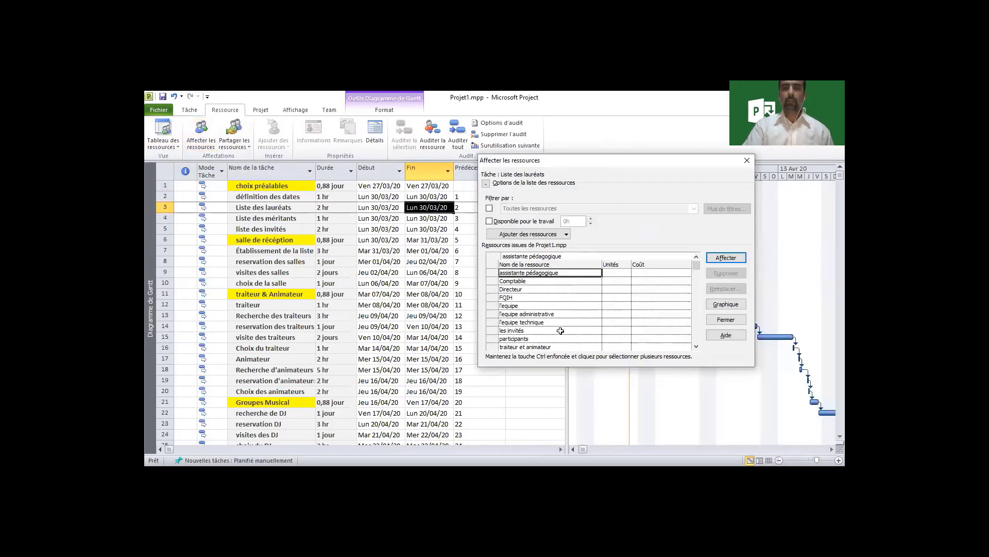
pyautogui.click(275, 197)
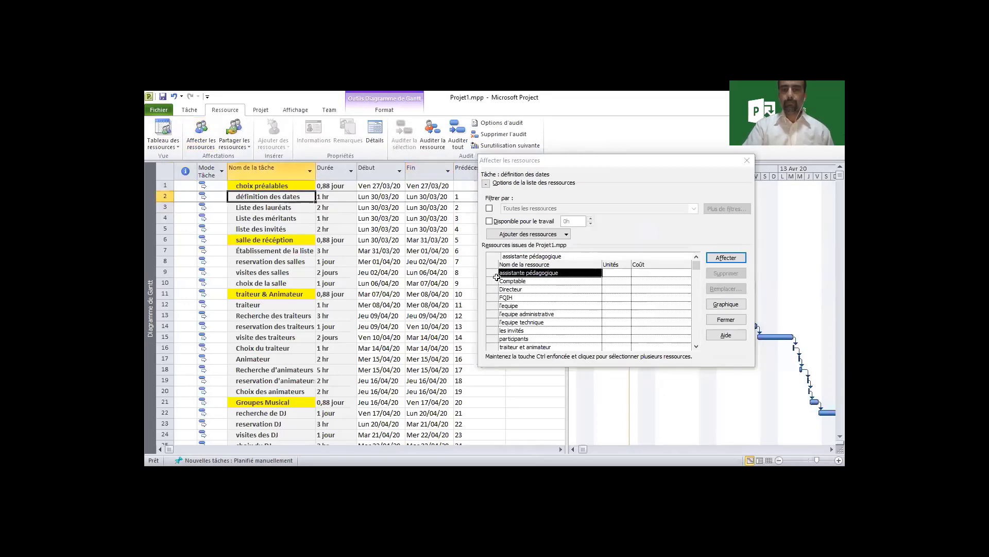
pyautogui.click(495, 276)
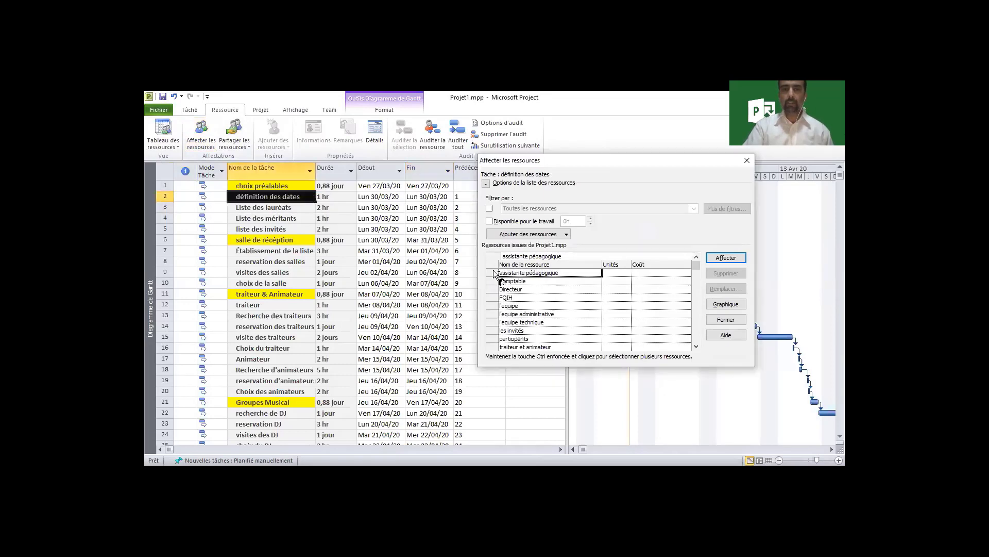
pyautogui.moveTo(498, 274); pyautogui.dragTo(325, 198)
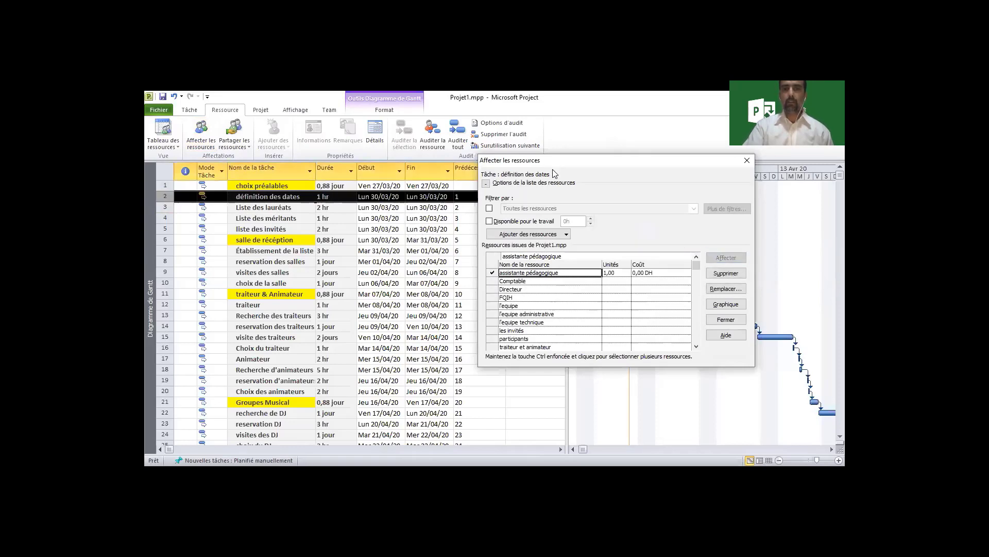
# - Assign the Directeur resource to définition des dates as well and close the resource assignment dialog
pyautogui.moveTo(553, 163); pyautogui.dragTo(544, 233)
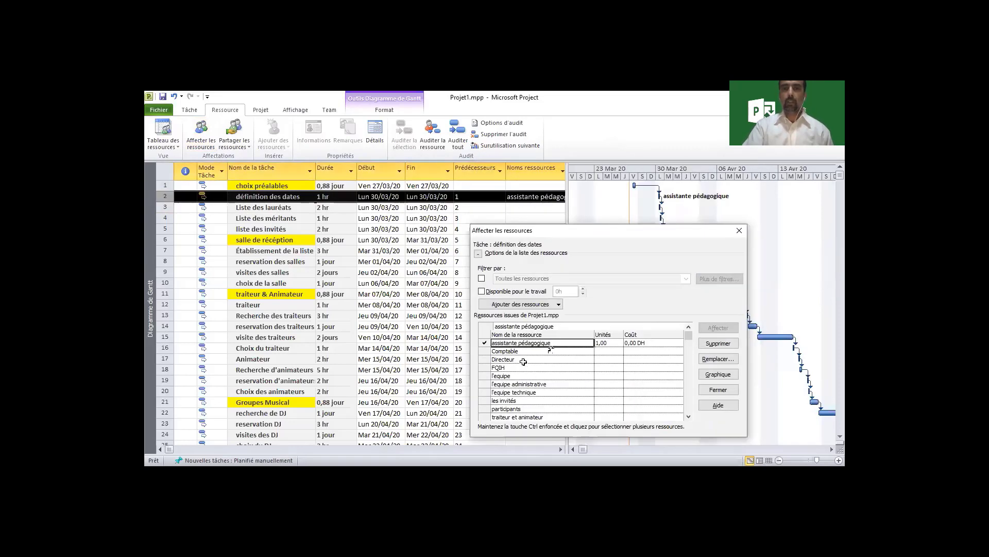
pyautogui.click(492, 359)
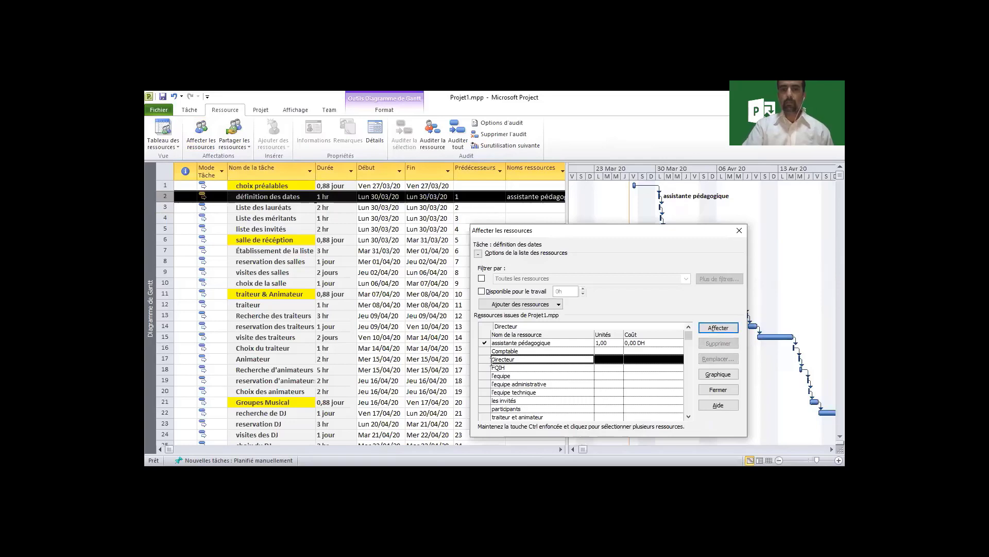
pyautogui.moveTo(484, 348); pyautogui.dragTo(339, 199)
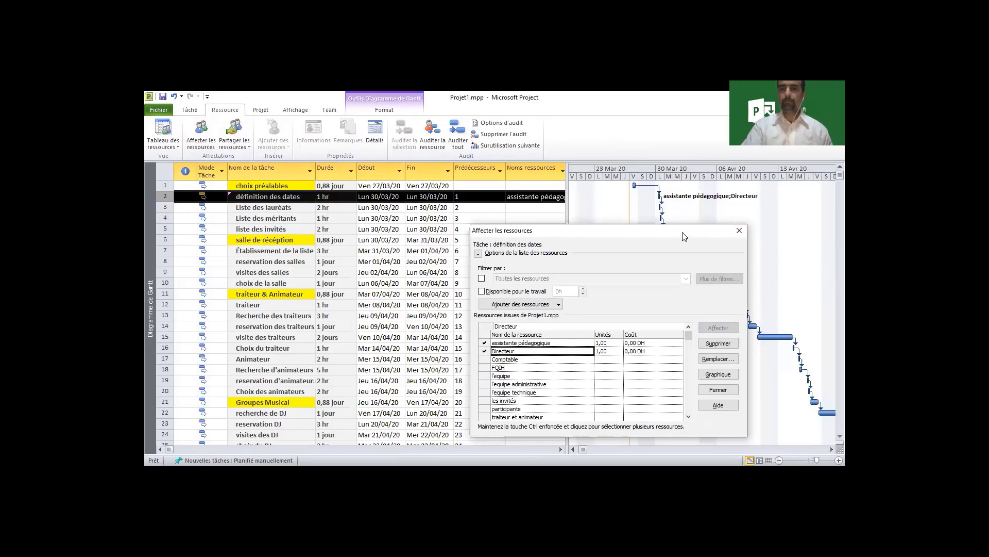
pyautogui.moveTo(683, 231); pyautogui.dragTo(650, 189)
pyautogui.click(575, 332)
pyautogui.click(523, 309)
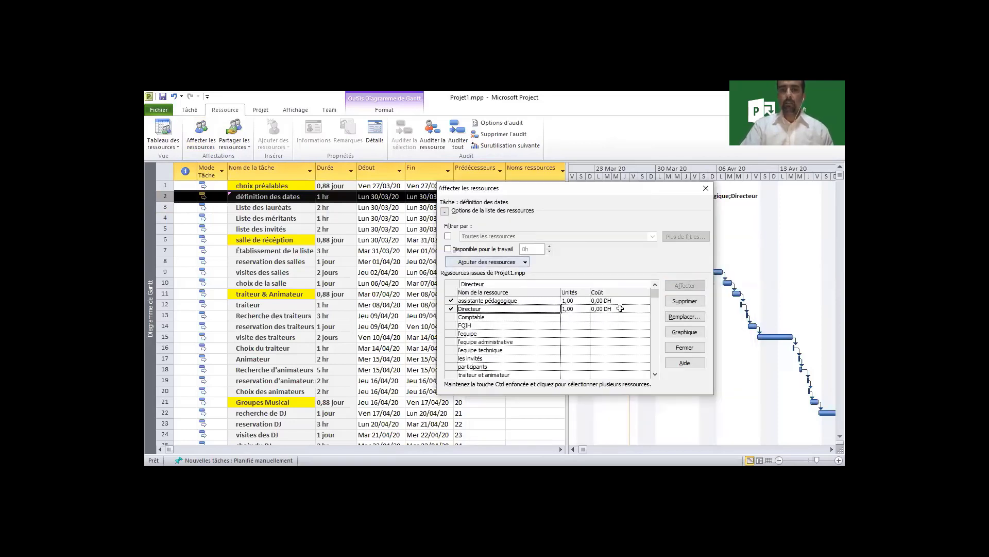
pyautogui.click(689, 351)
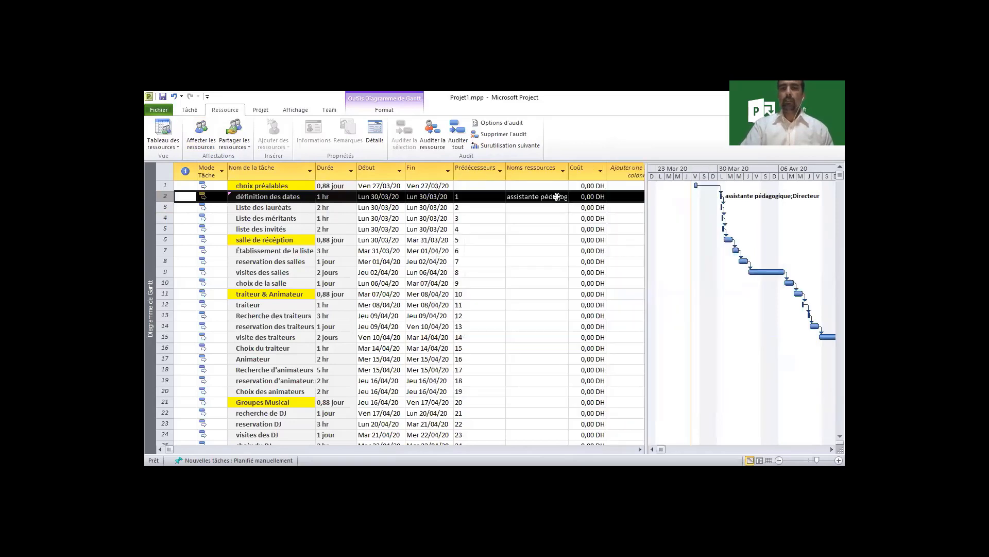
# - Check which resources are ticked for définition des dates in the task table's resource names
pyautogui.click(558, 197)
pyautogui.click(565, 197)
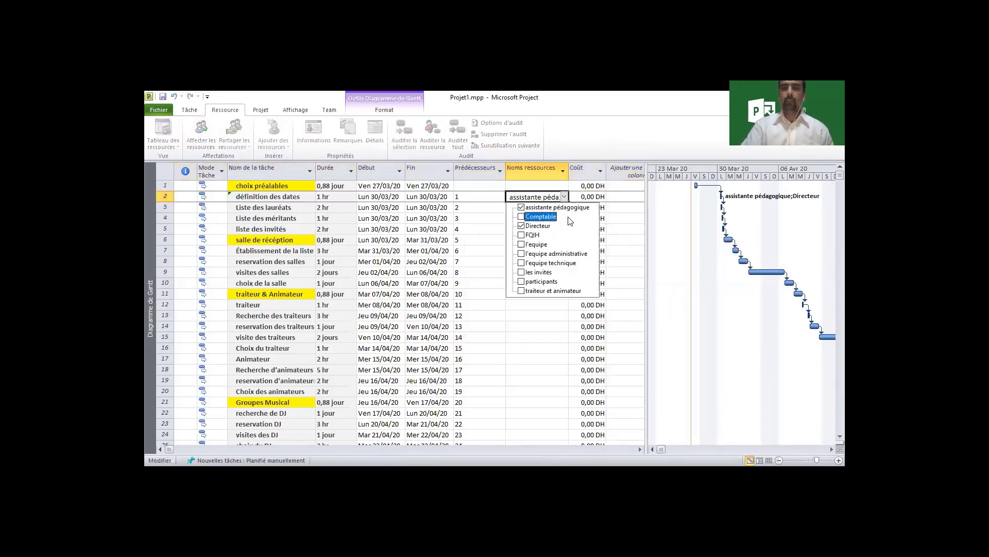
pyautogui.click(566, 195)
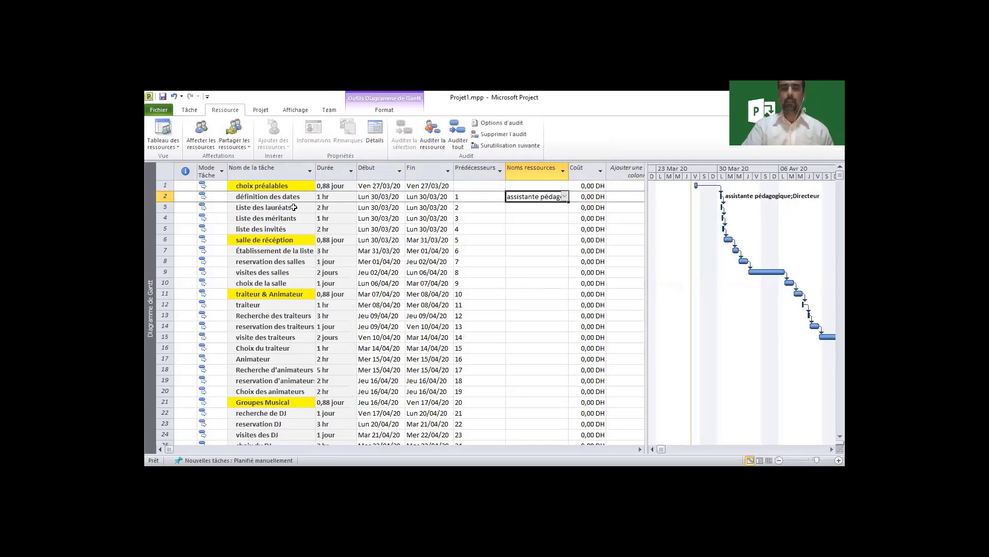
# - Review the predecessors and the assigned resources' units and costs in the task information of définition des dates
pyautogui.click(278, 200)
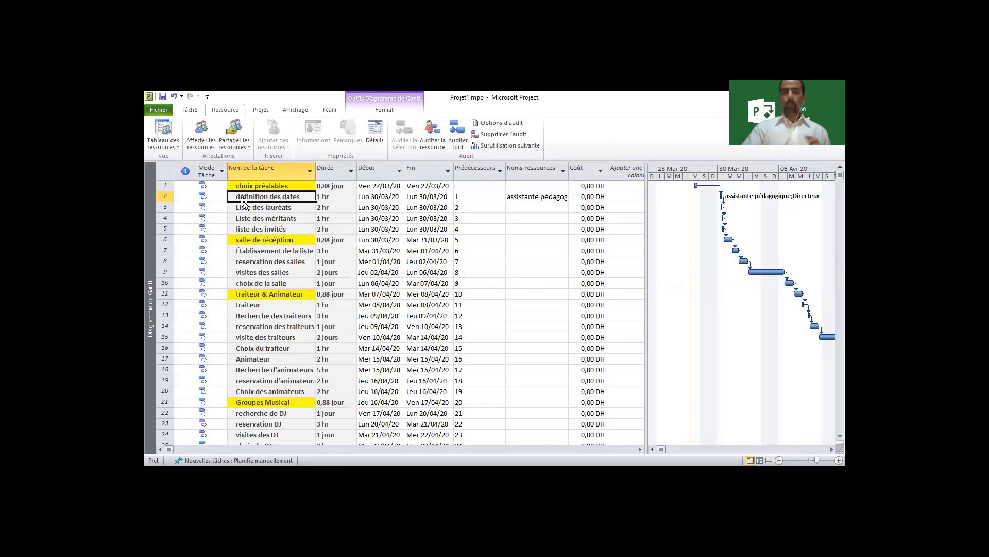
pyautogui.doubleClick(276, 199)
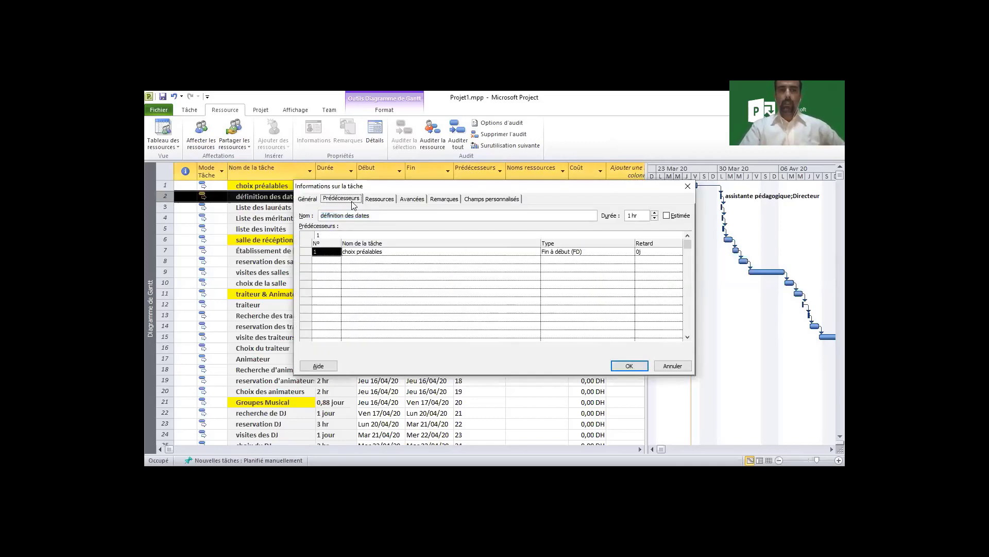
pyautogui.click(395, 253)
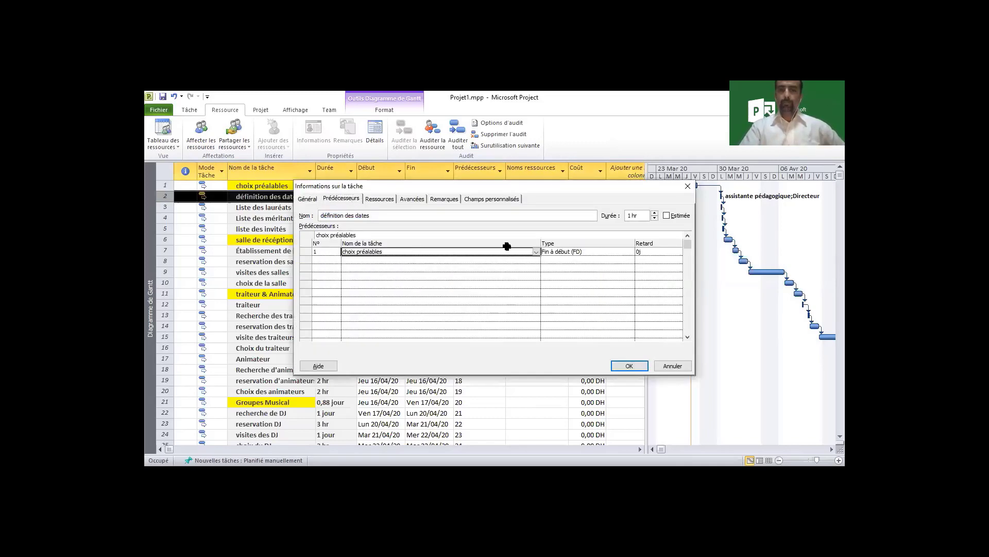
pyautogui.click(536, 252)
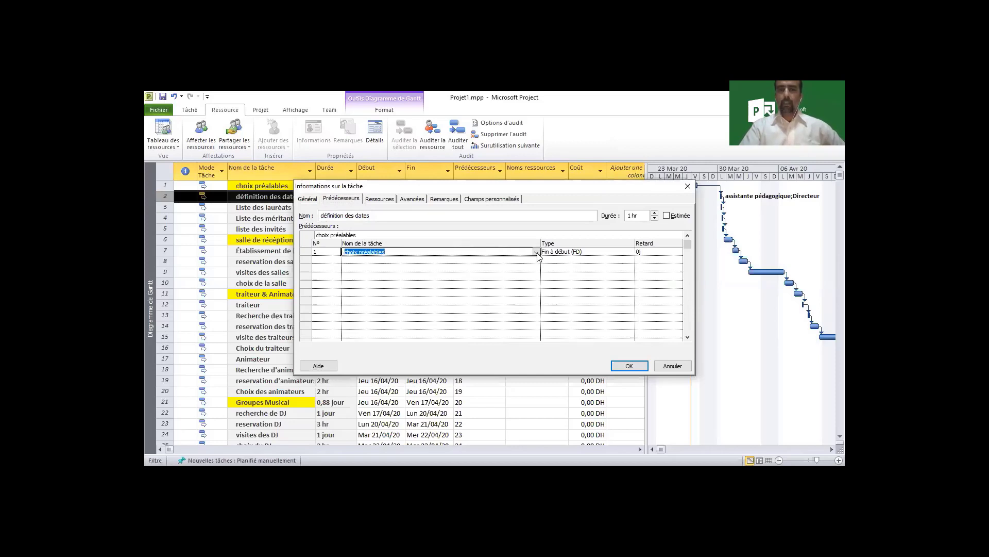
pyautogui.click(573, 205)
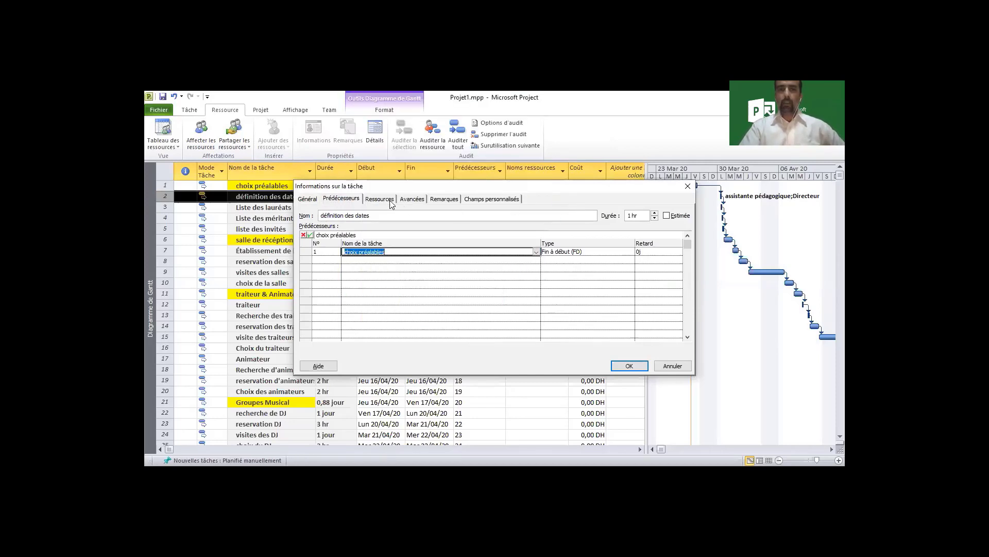
pyautogui.click(380, 198)
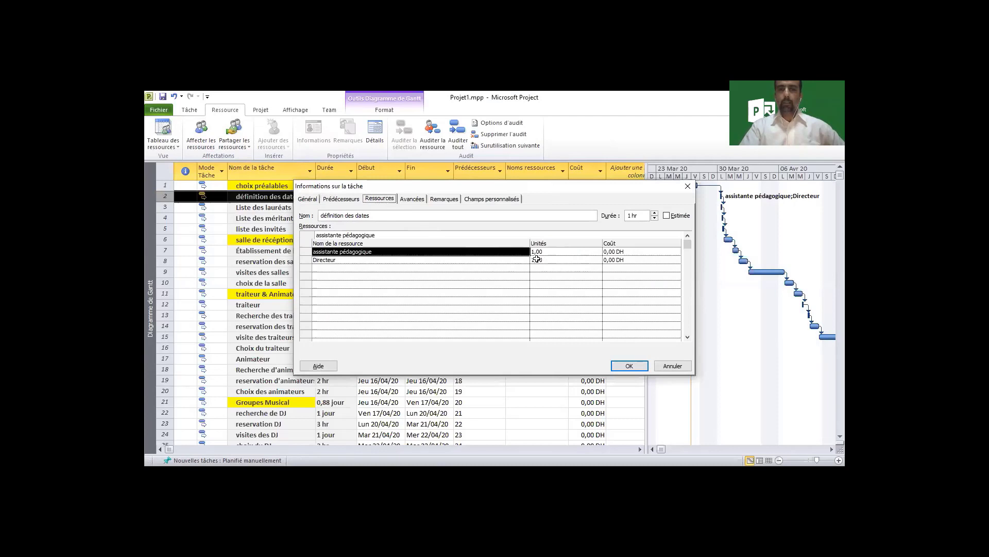
pyautogui.click(563, 251)
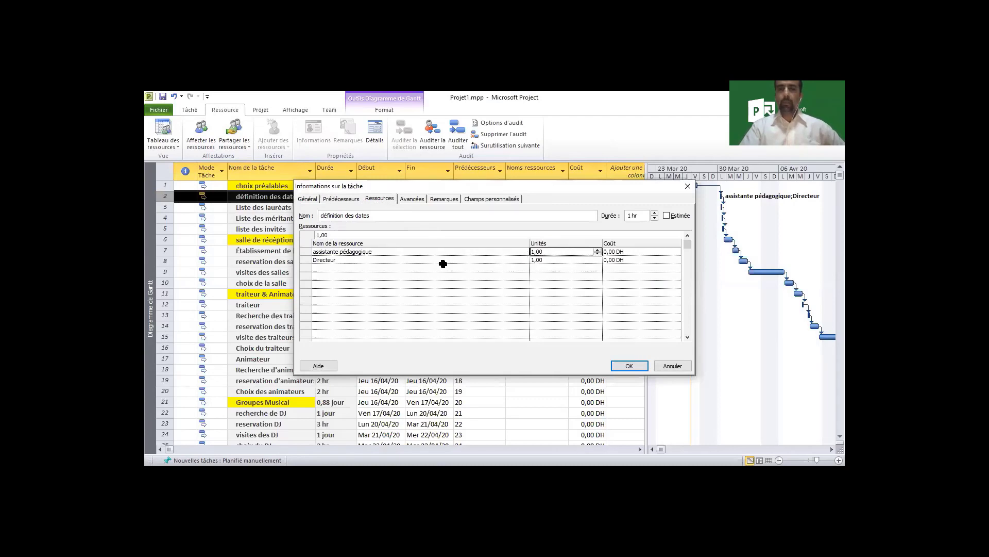
pyautogui.click(386, 253)
pyautogui.click(385, 261)
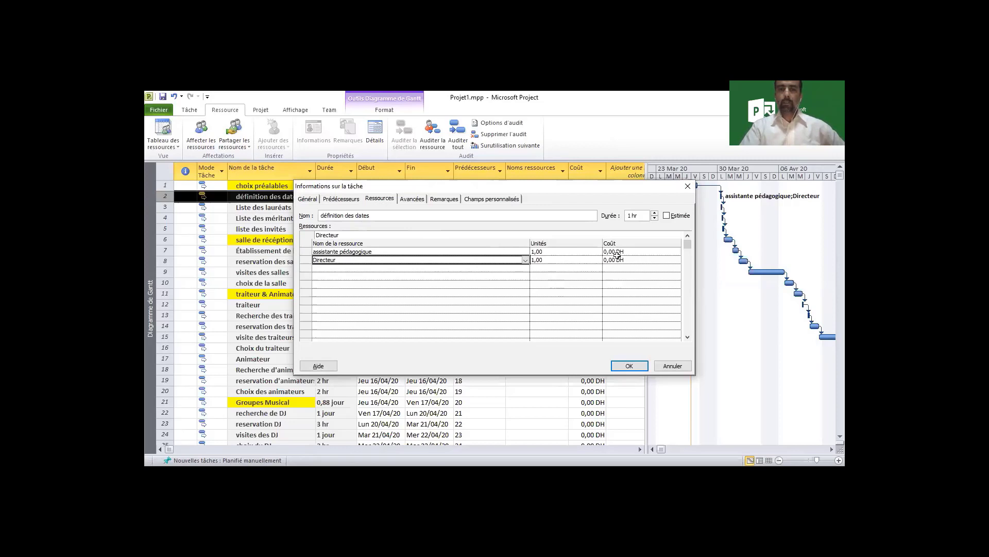
pyautogui.click(688, 186)
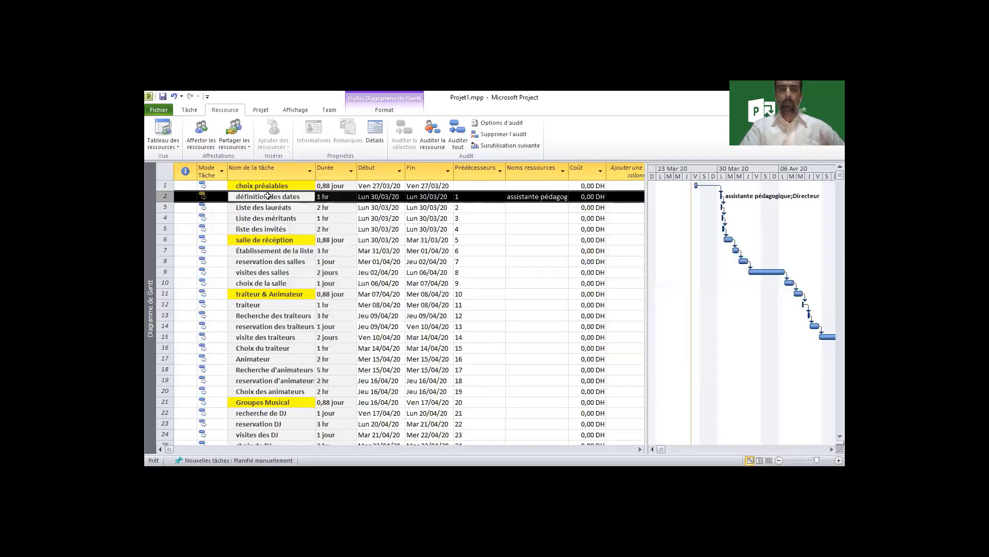
# - Assign the traiteur et animateur resource to the Liste des lauréats task
pyautogui.click(212, 146)
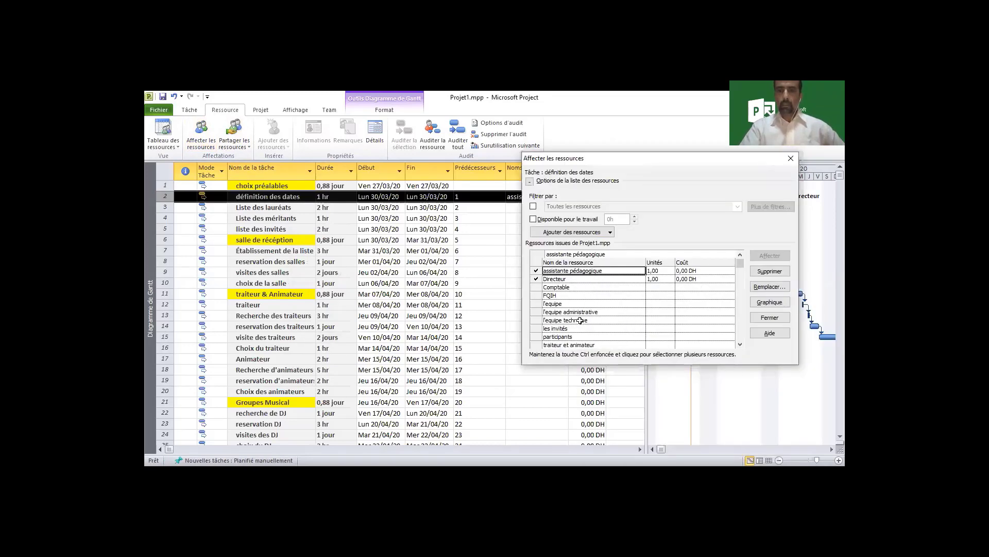
pyautogui.click(567, 320)
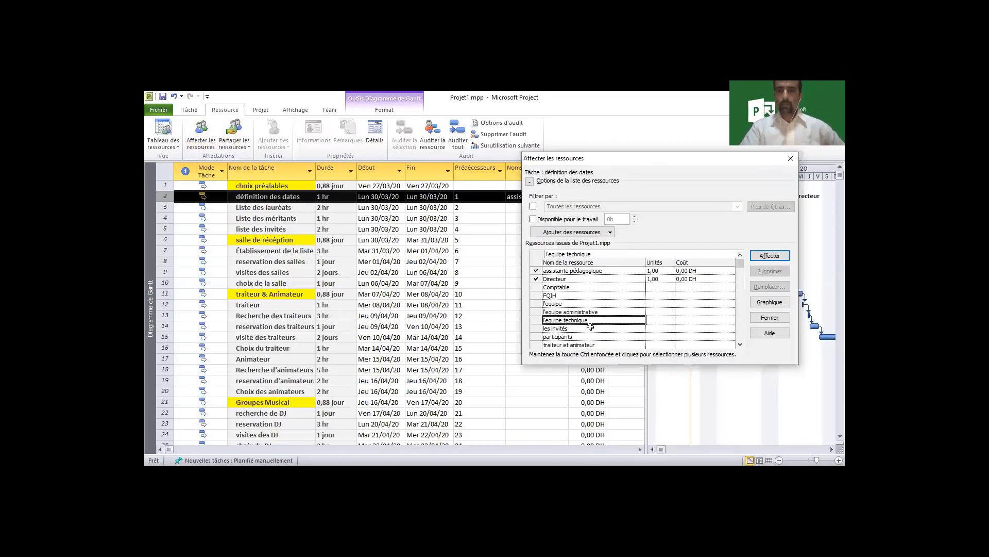
pyautogui.click(573, 344)
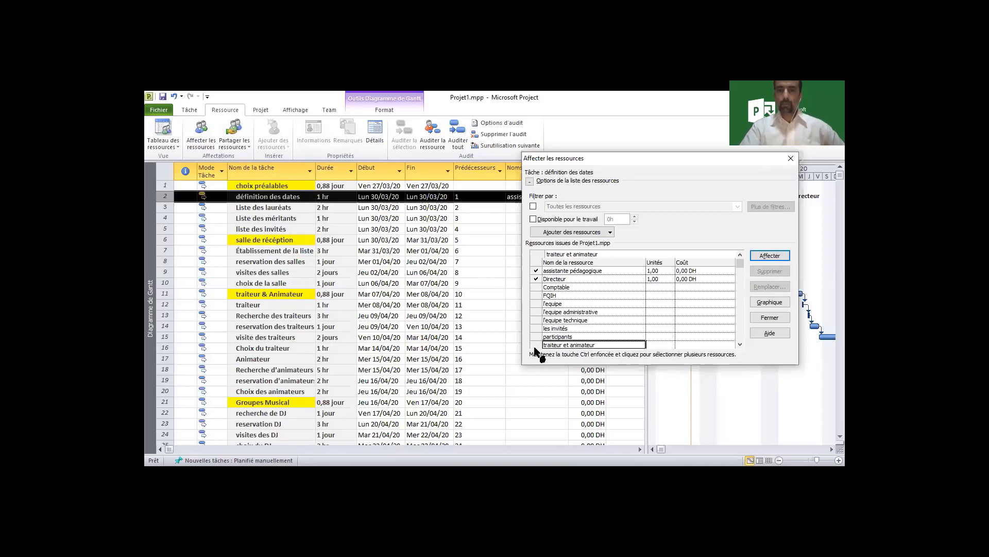
pyautogui.click(315, 218)
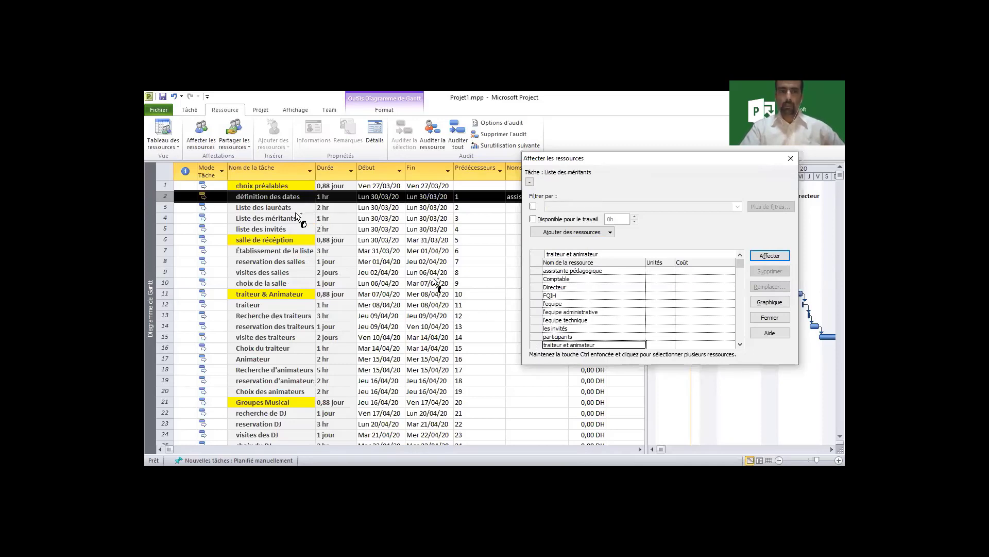
pyautogui.click(297, 349)
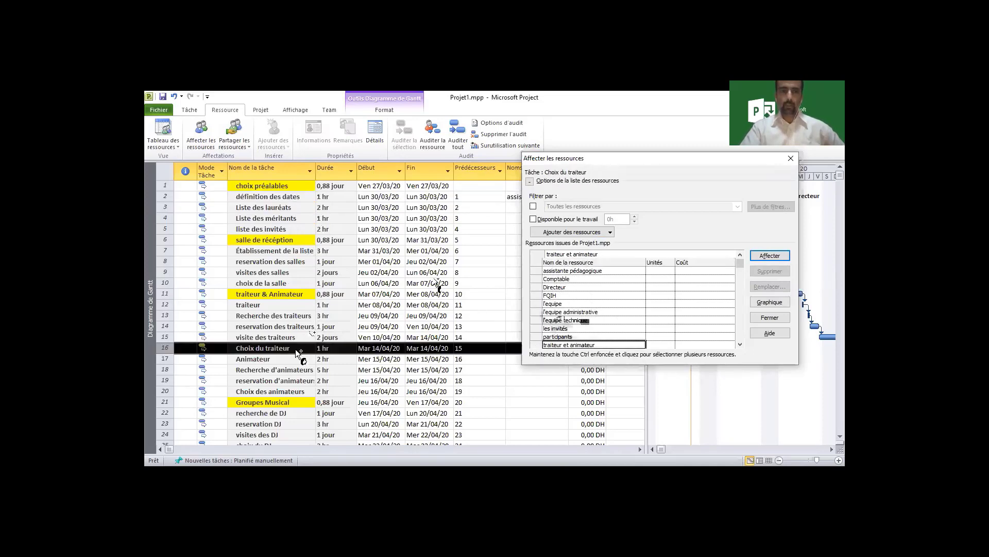
pyautogui.click(294, 434)
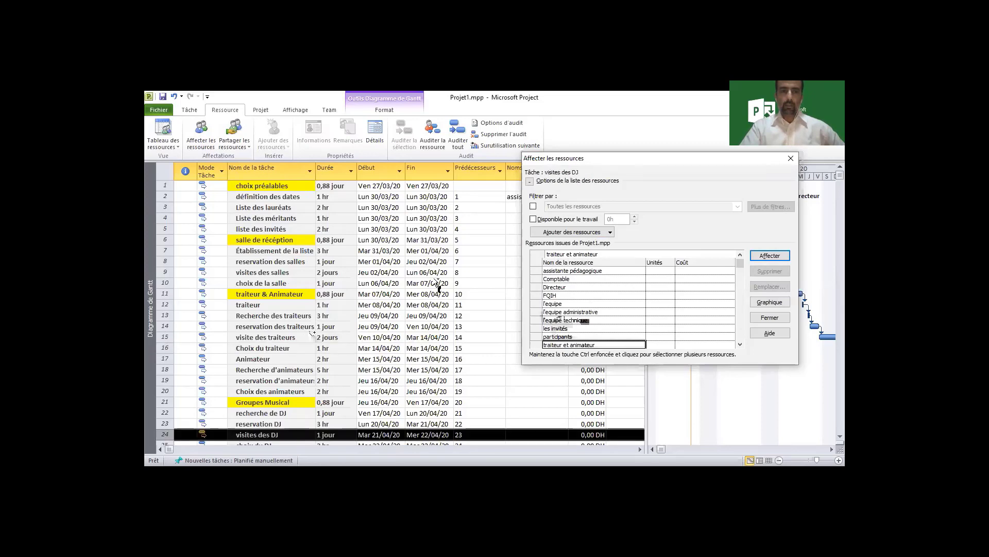
pyautogui.click(287, 208)
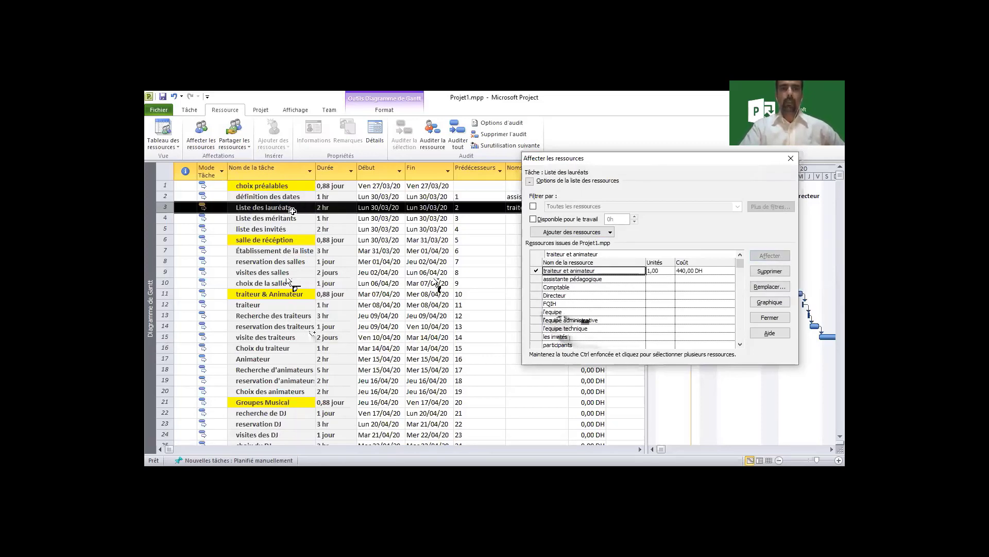
# - Review the assigned resource, units and cost in the task information of Liste des lauréats, then cancel the dialog
pyautogui.click(779, 319)
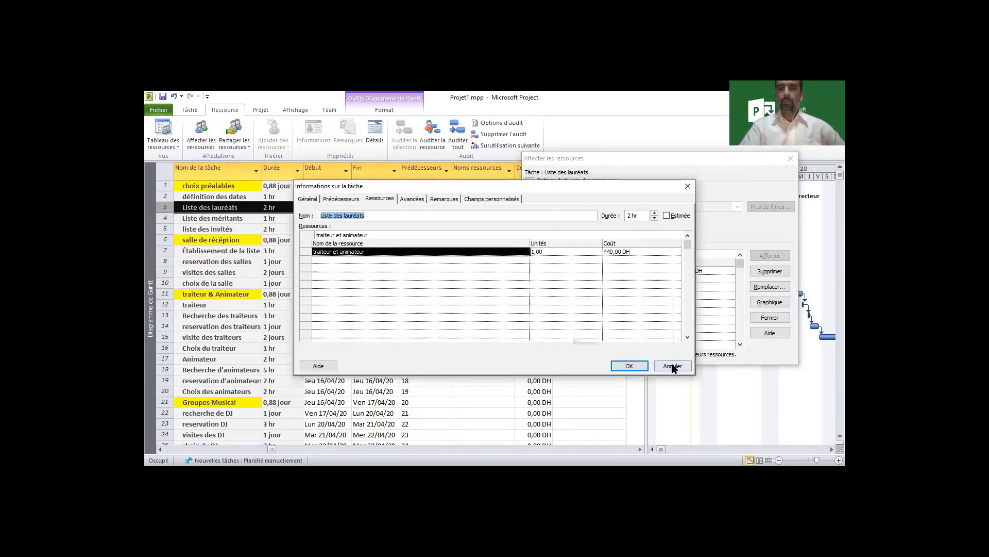
pyautogui.click(400, 261)
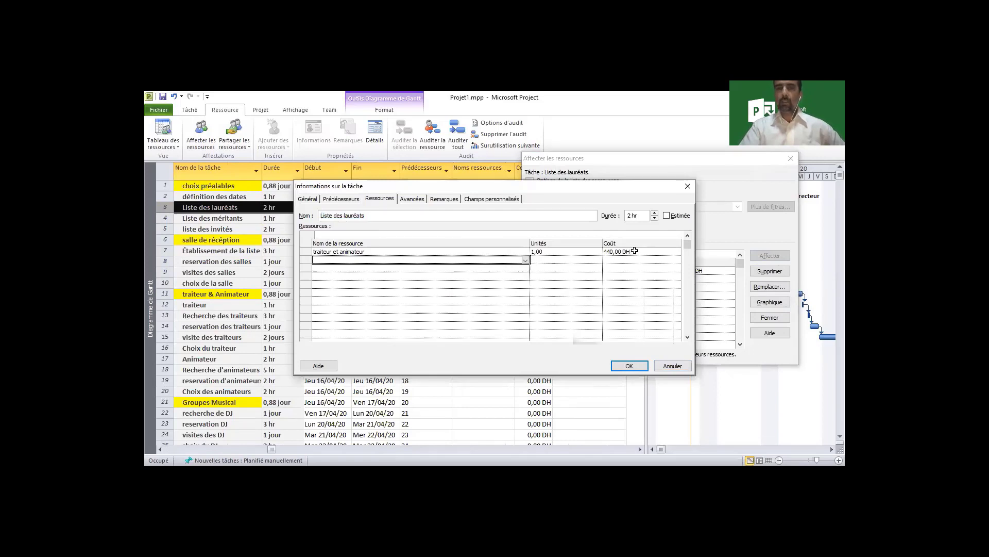
pyautogui.click(386, 252)
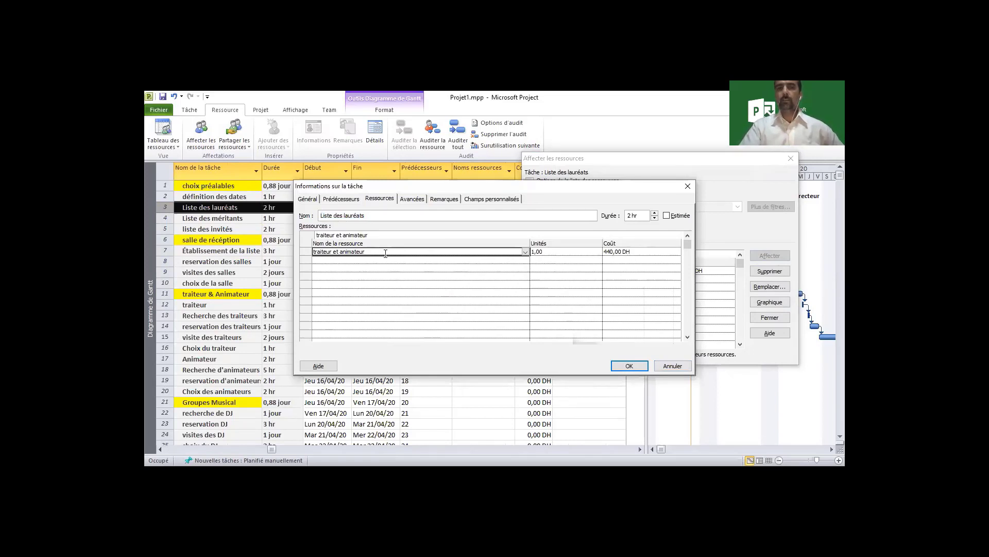
pyautogui.click(643, 251)
pyautogui.click(569, 254)
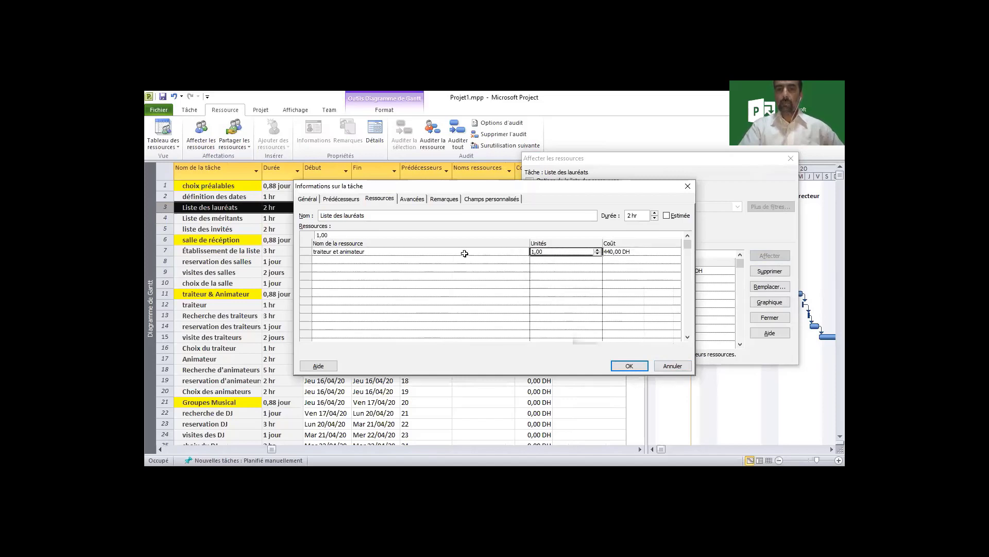
pyautogui.click(639, 252)
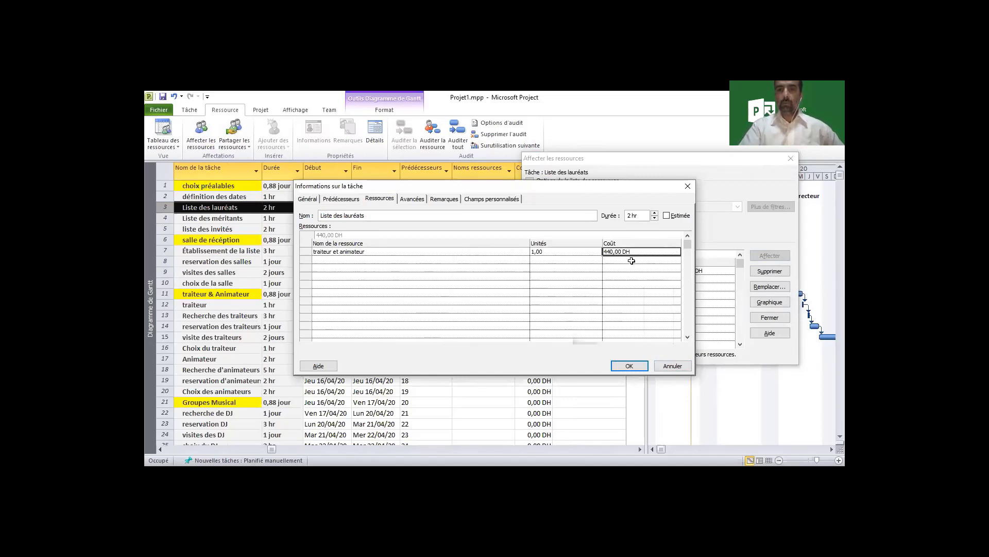
pyautogui.click(685, 364)
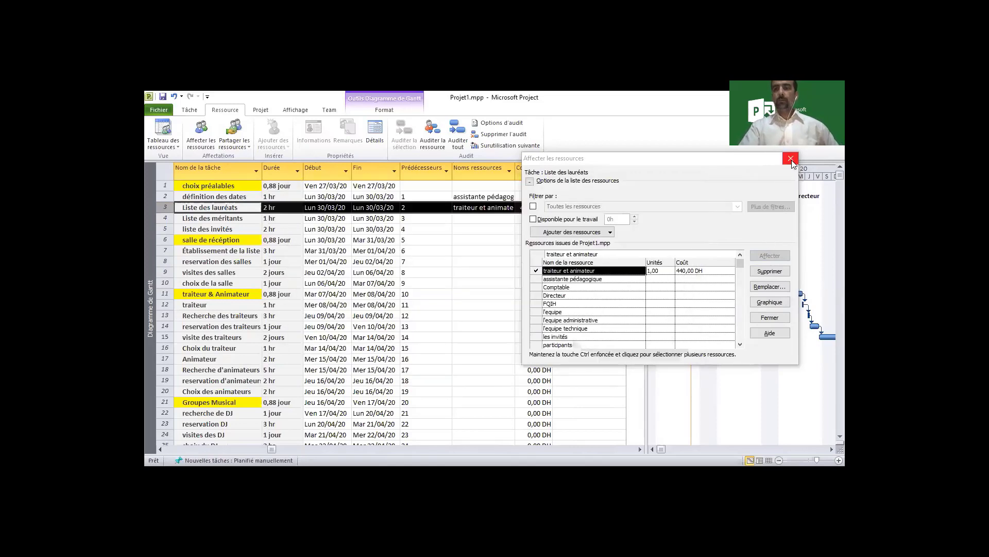
# - Close the resource assignment dialog and switch the project to the Utilisation des tâches view
pyautogui.click(791, 158)
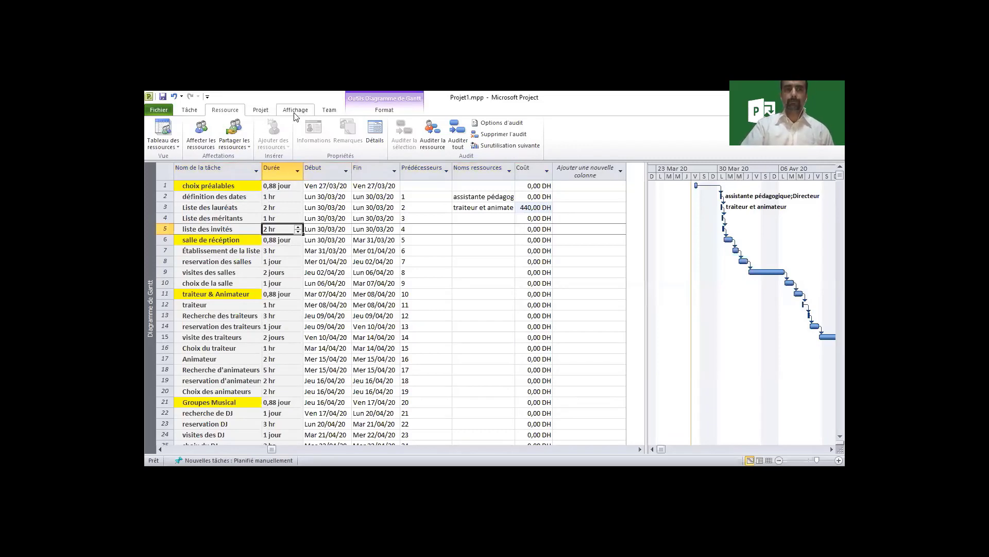
pyautogui.click(174, 148)
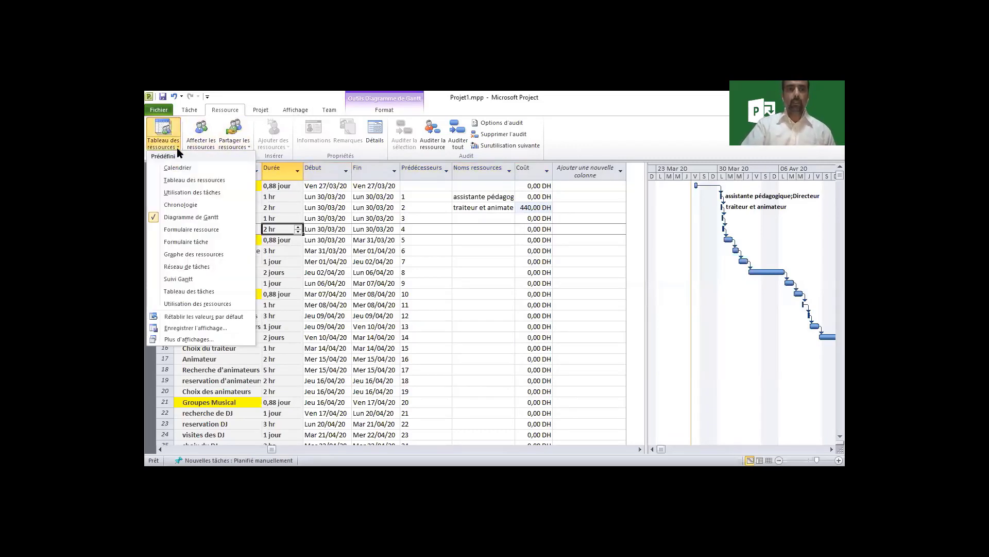
pyautogui.click(195, 193)
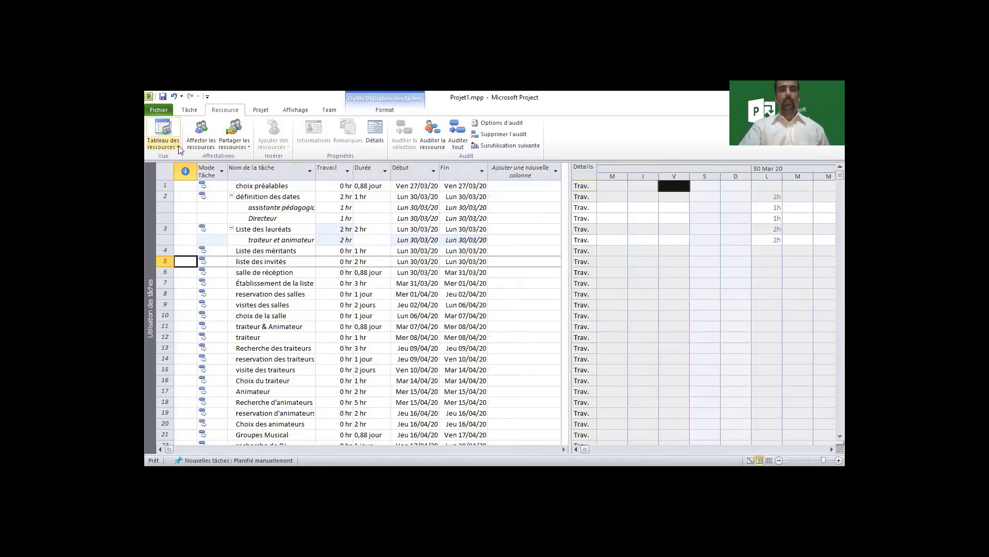
# - Examine which resources are listed under the définition des dates and Liste des lauréats tasks in the usage table
pyautogui.click(254, 199)
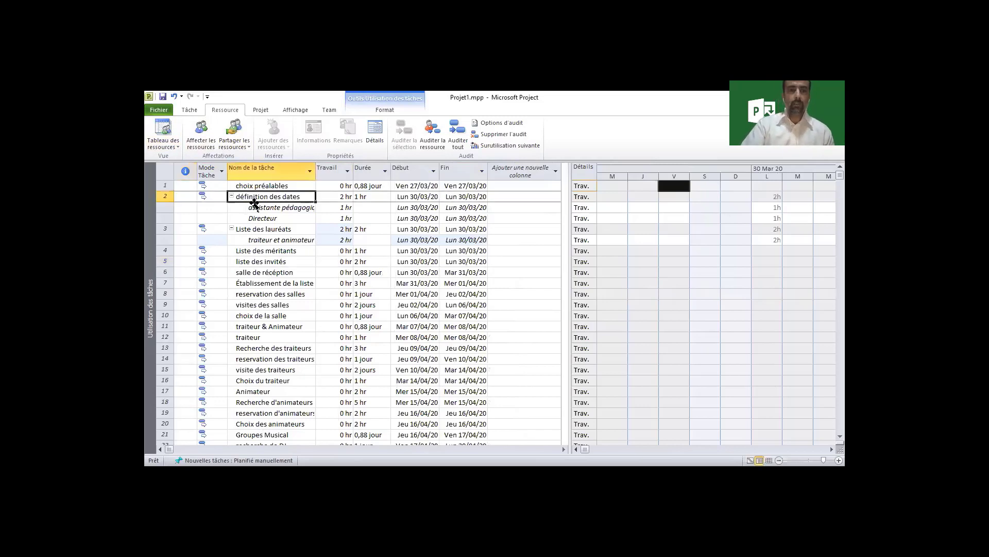
pyautogui.click(260, 207)
pyautogui.click(260, 218)
pyautogui.click(260, 229)
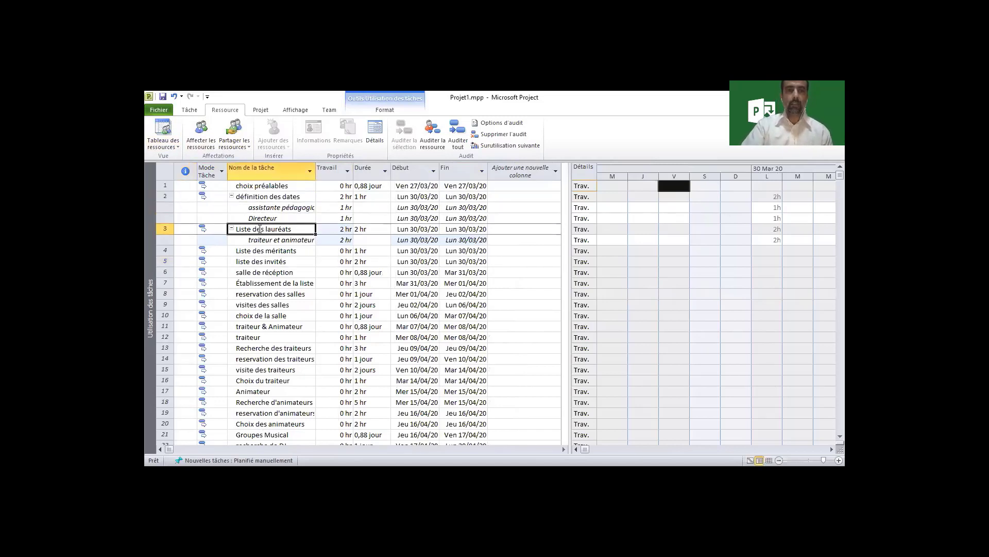
pyautogui.click(274, 242)
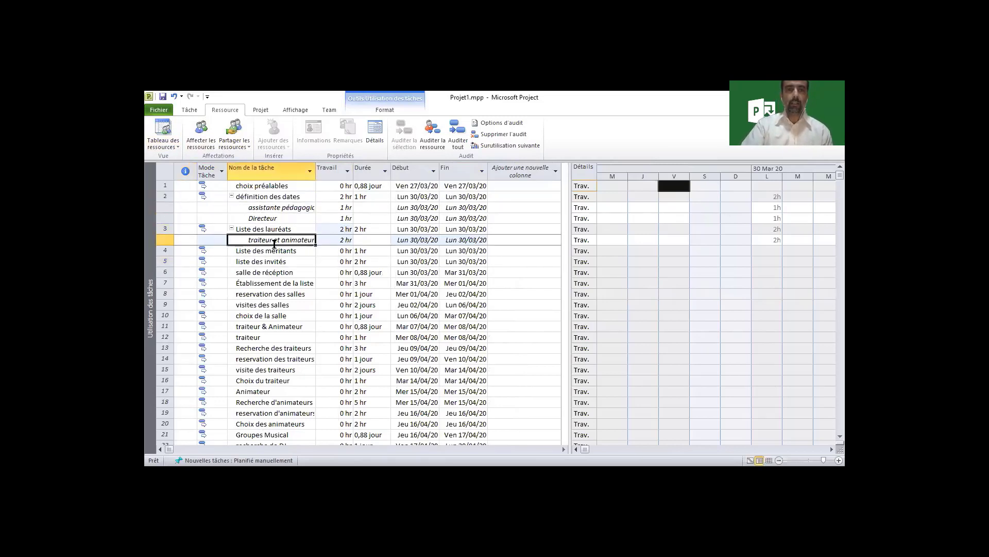
pyautogui.click(262, 230)
pyautogui.click(266, 238)
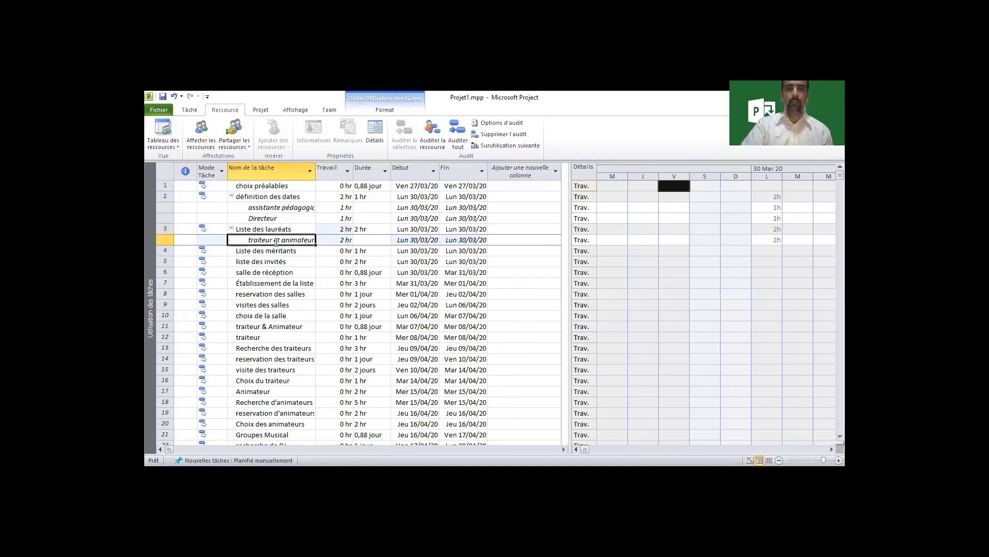
pyautogui.click(275, 197)
pyautogui.click(275, 207)
pyautogui.click(273, 217)
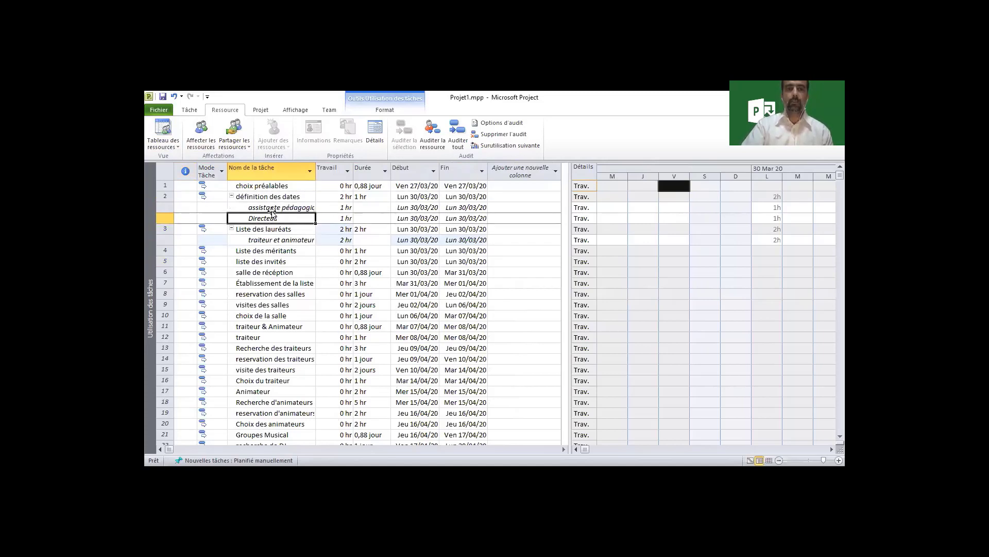
# - Examine the daily work hours of the assignments under définition des dates and Liste des lauréats, widening the time grid and narrowing it again
pyautogui.moveTo(566, 237); pyautogui.dragTo(453, 235)
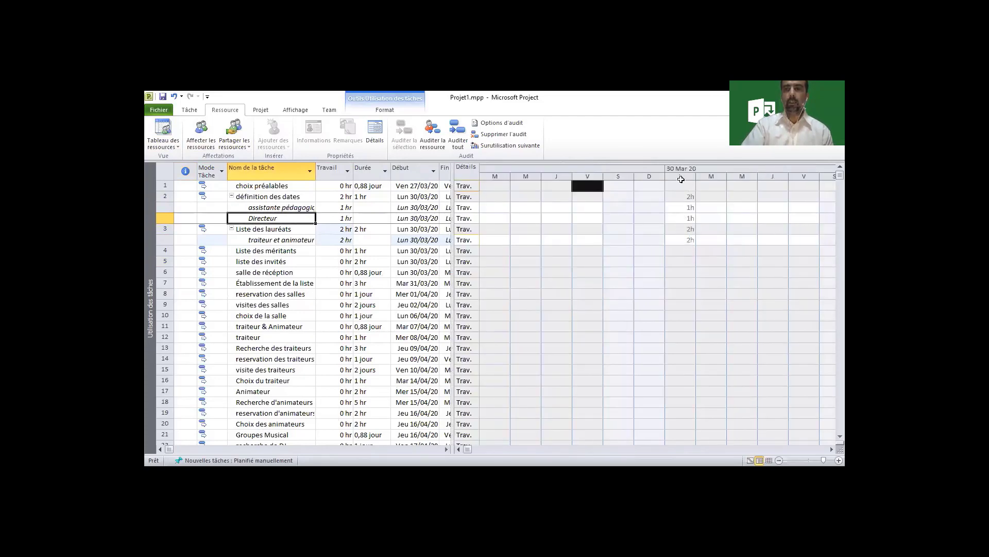
pyautogui.click(682, 197)
pyautogui.click(682, 207)
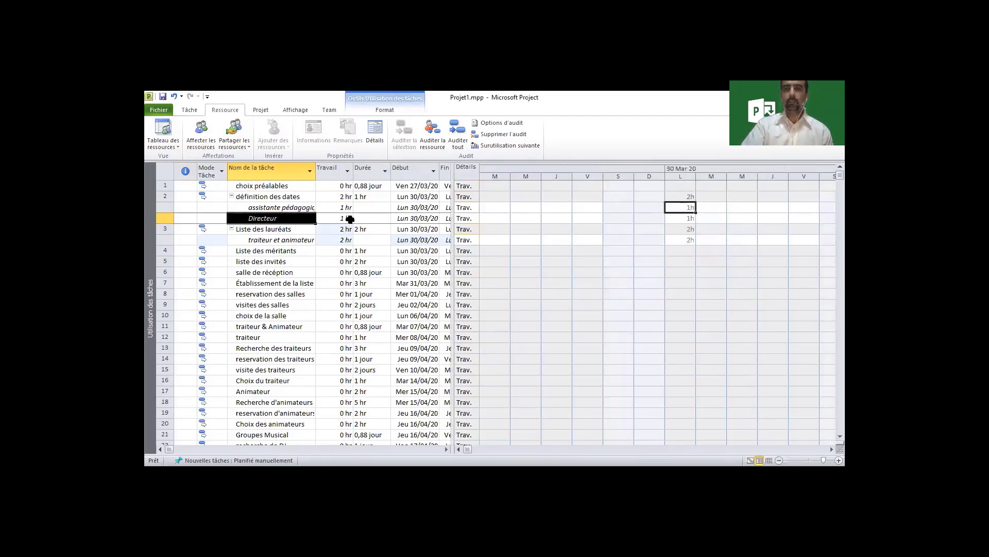
pyautogui.click(167, 205)
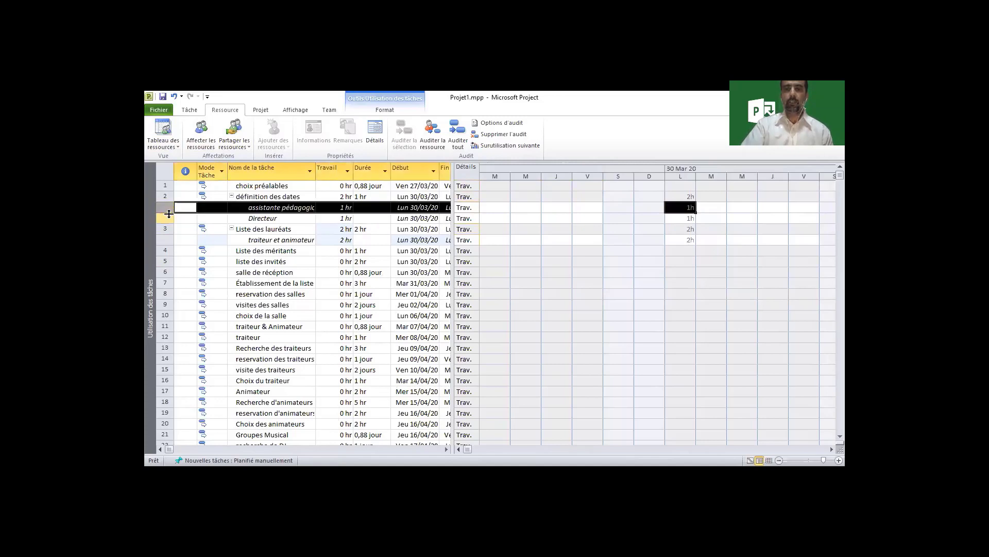
pyautogui.click(166, 217)
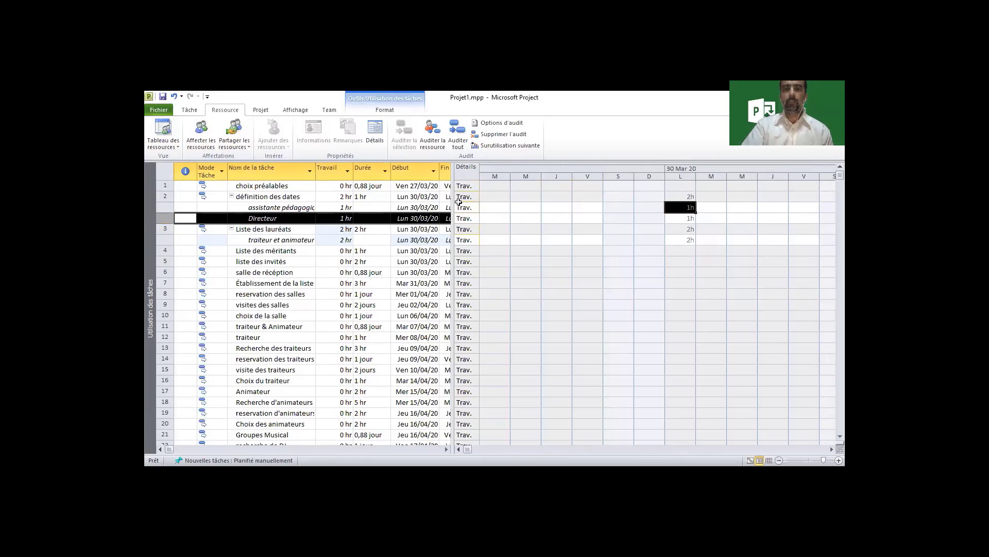
pyautogui.moveTo(459, 202); pyautogui.dragTo(576, 288)
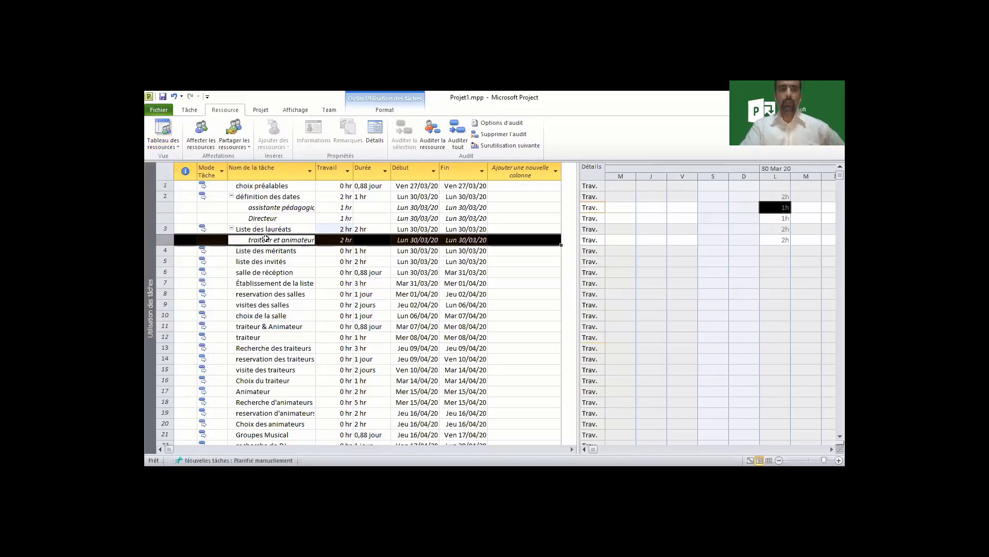
pyautogui.click(260, 196)
pyautogui.click(261, 208)
pyautogui.click(263, 218)
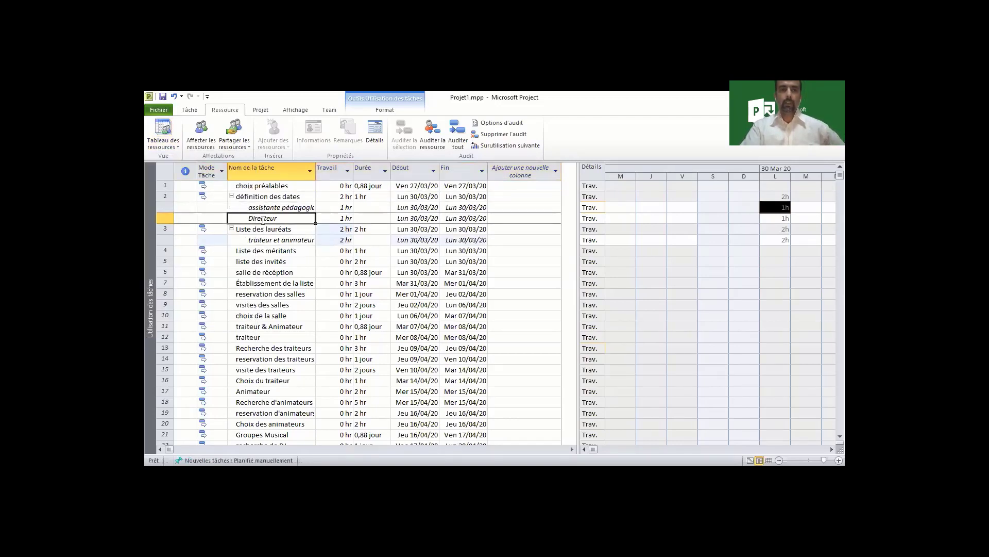
pyautogui.click(265, 239)
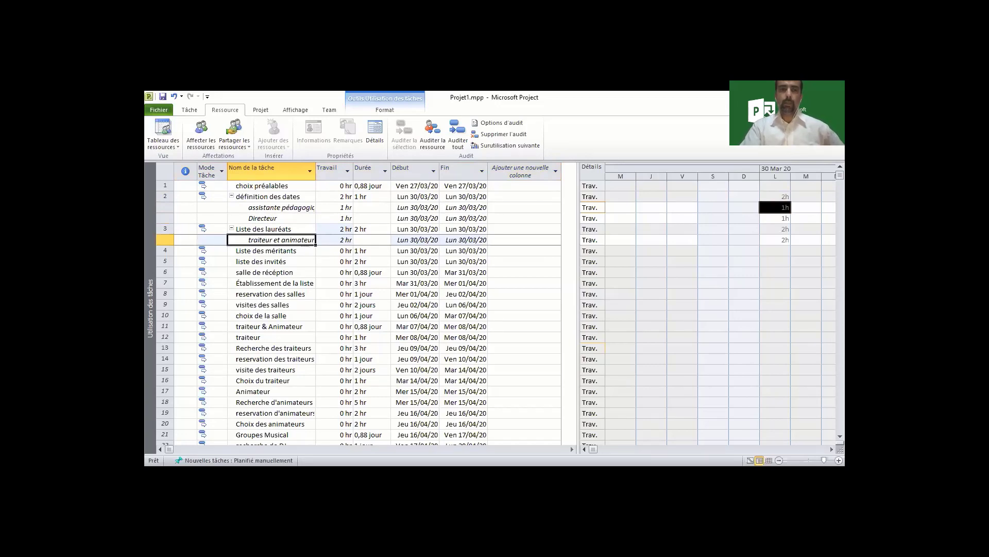
# - Open the assignment information of traiteur et animateur under Liste des lauréats and try cost rate tables A, B and C
pyautogui.doubleClick(289, 241)
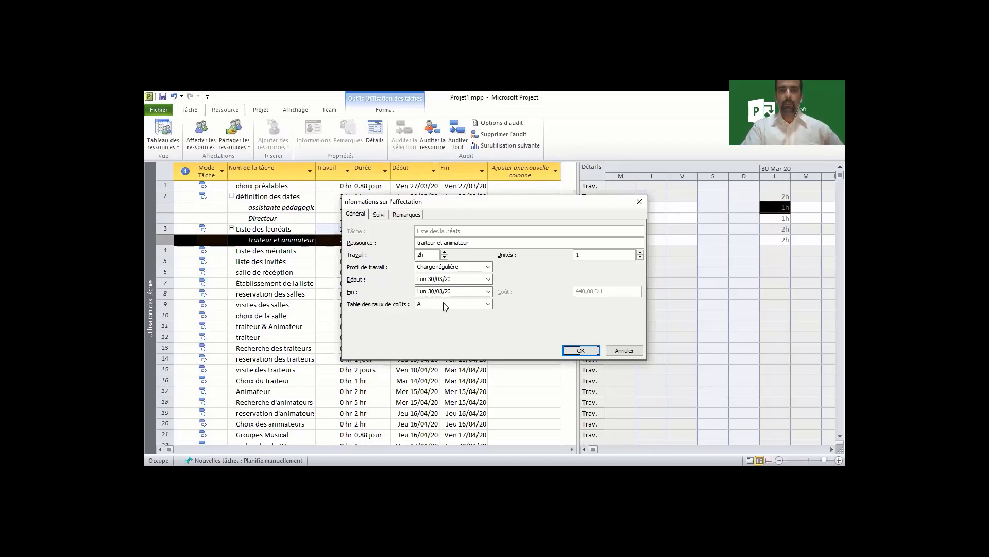
pyautogui.click(487, 304)
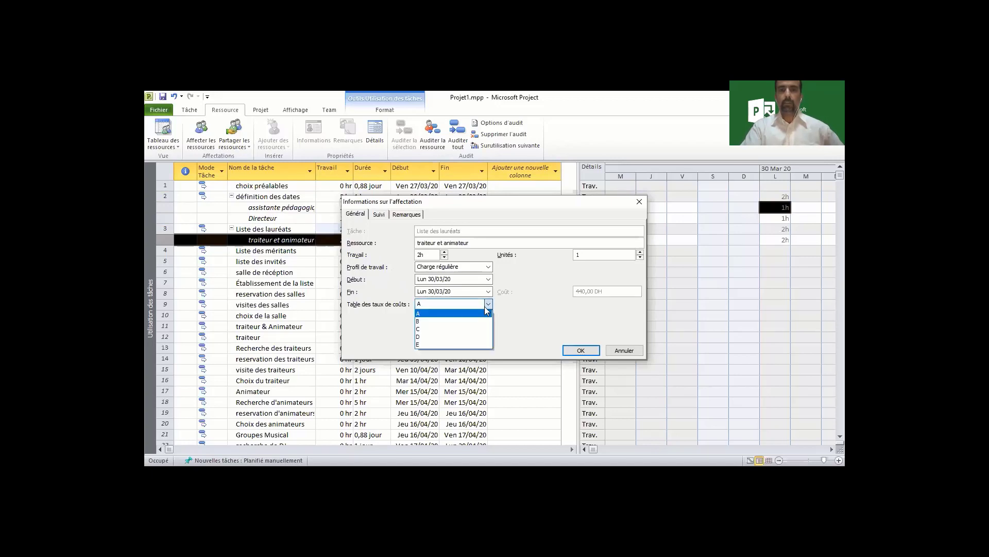
pyautogui.click(426, 313)
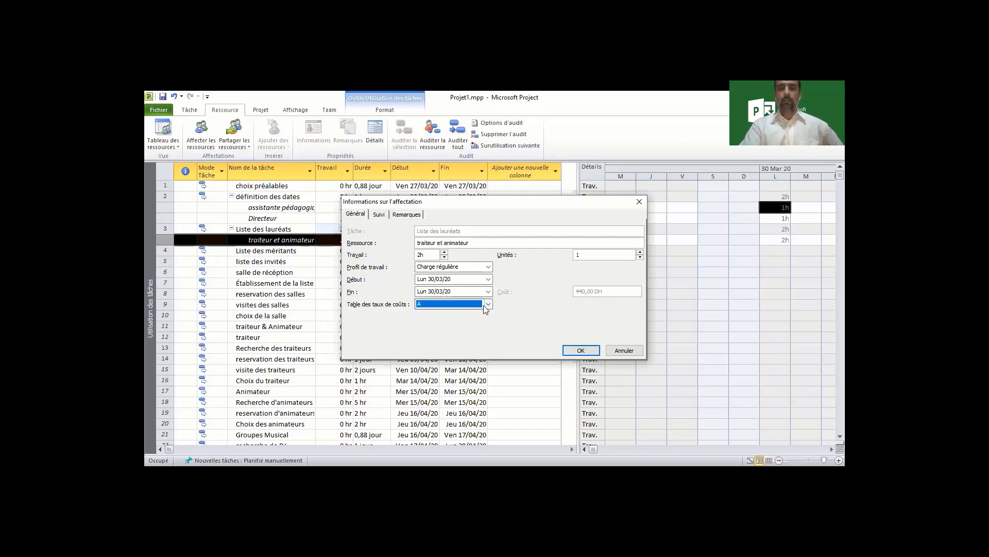
pyautogui.click(488, 304)
pyautogui.click(447, 323)
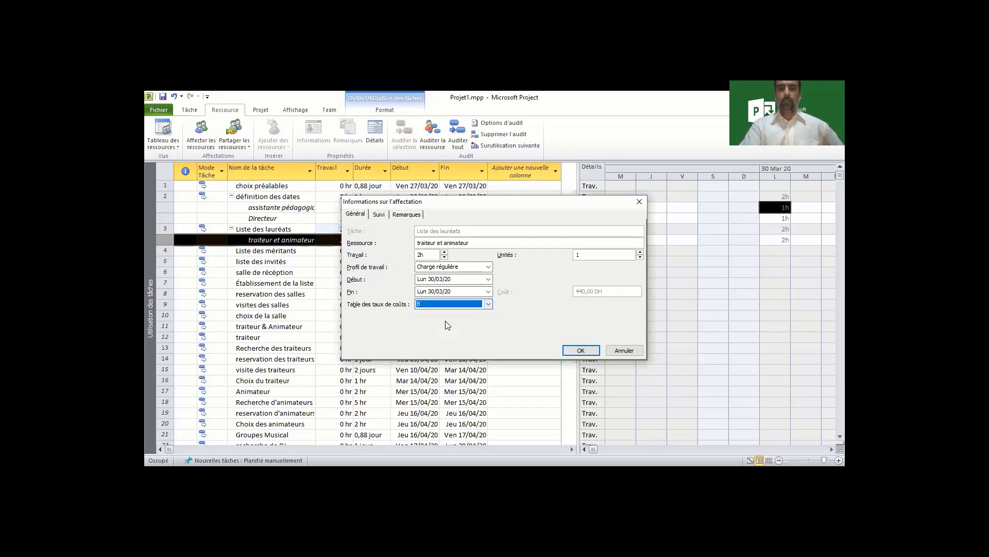
pyautogui.click(484, 305)
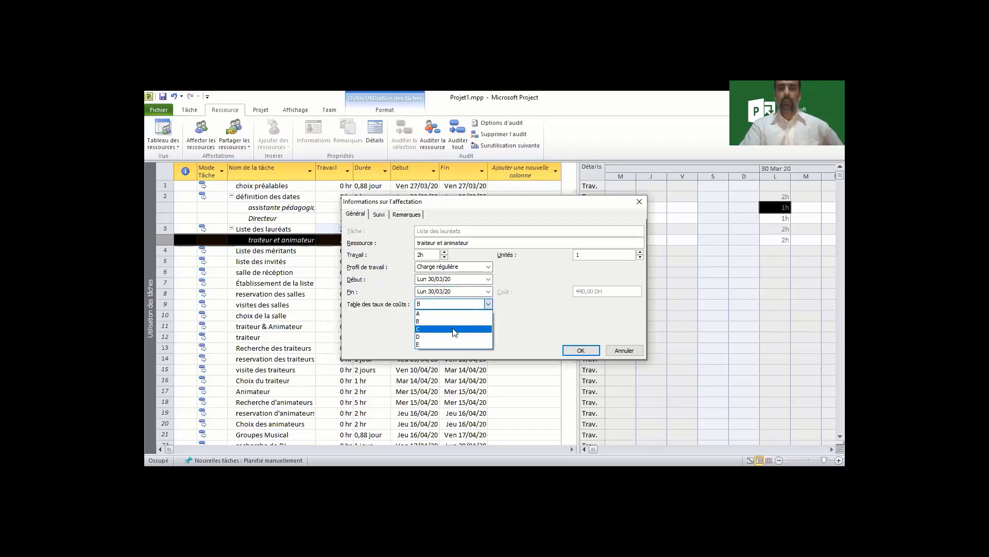
pyautogui.click(454, 332)
pyautogui.click(464, 303)
pyautogui.click(449, 322)
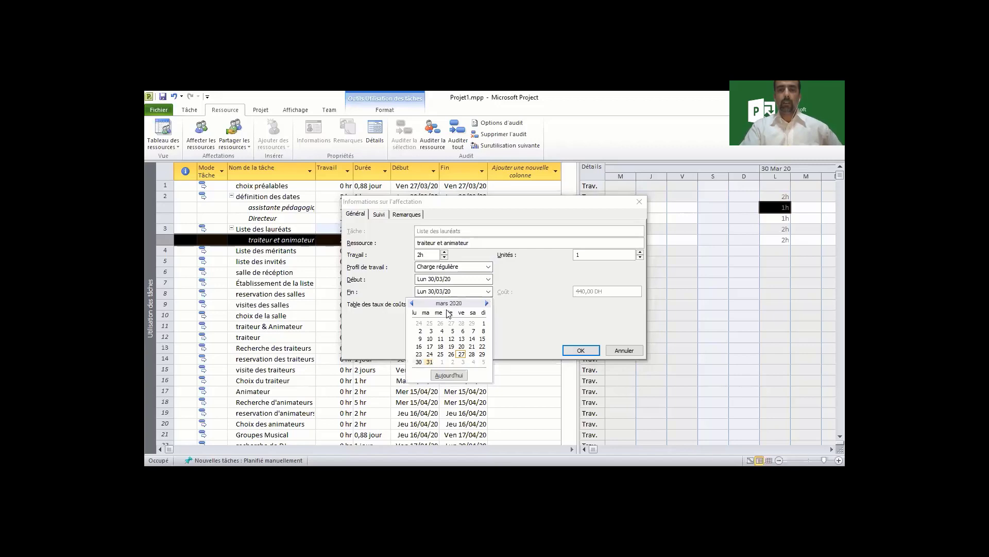
# - Set the assignment's finish date to Mar 31/03/20 and its cost rate table to A, then apply the changes
pyautogui.click(446, 308)
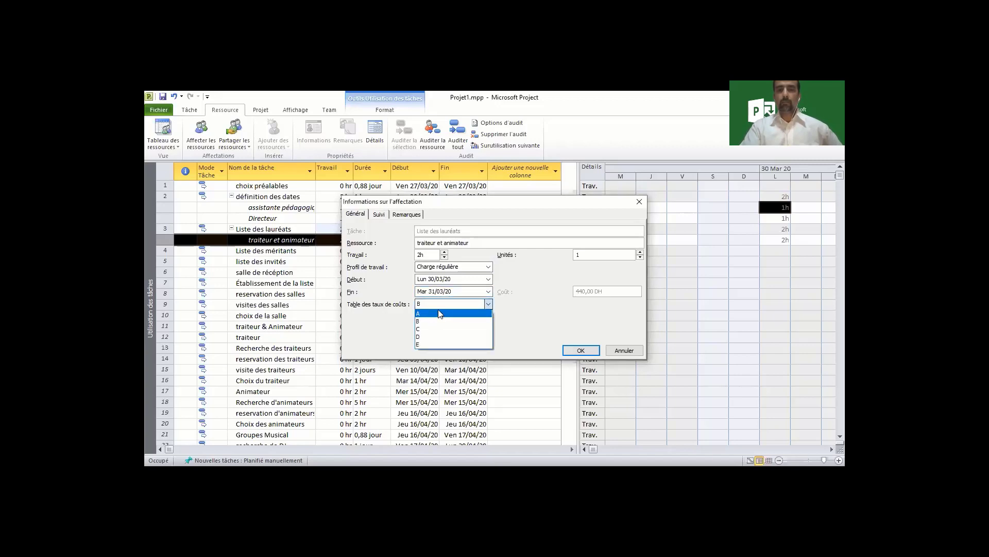
pyautogui.click(440, 314)
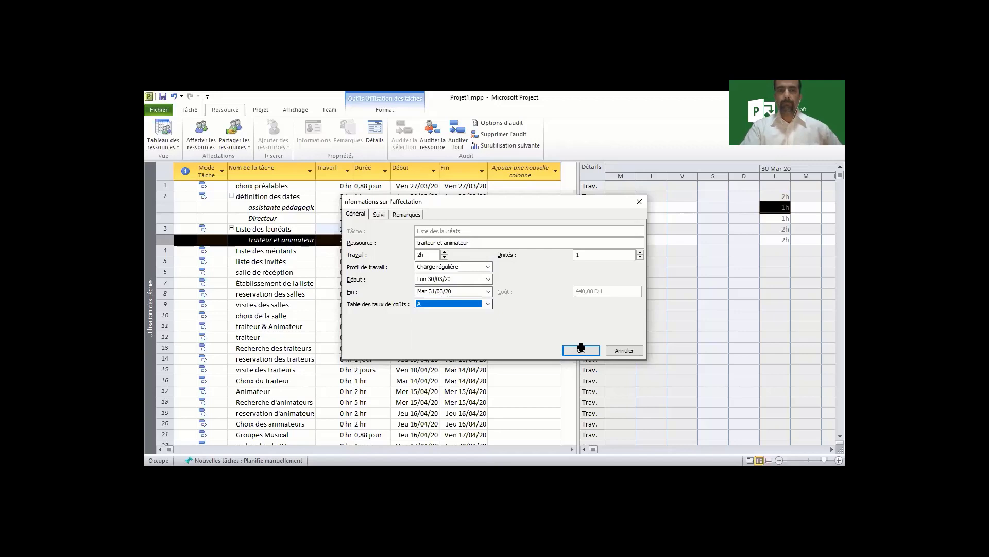
pyautogui.click(581, 349)
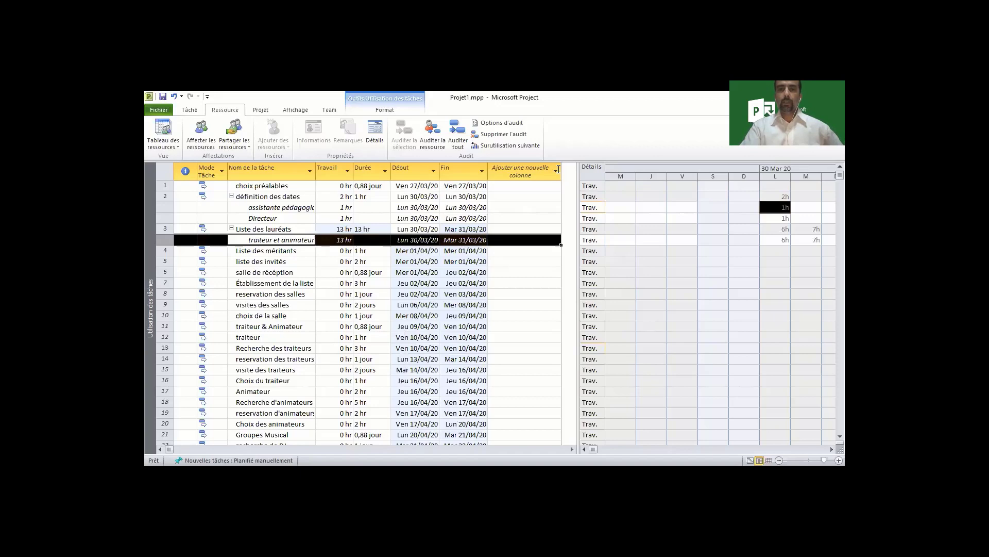
# - Add a Coût column to the task usage table after the Fin column
pyautogui.click(557, 169)
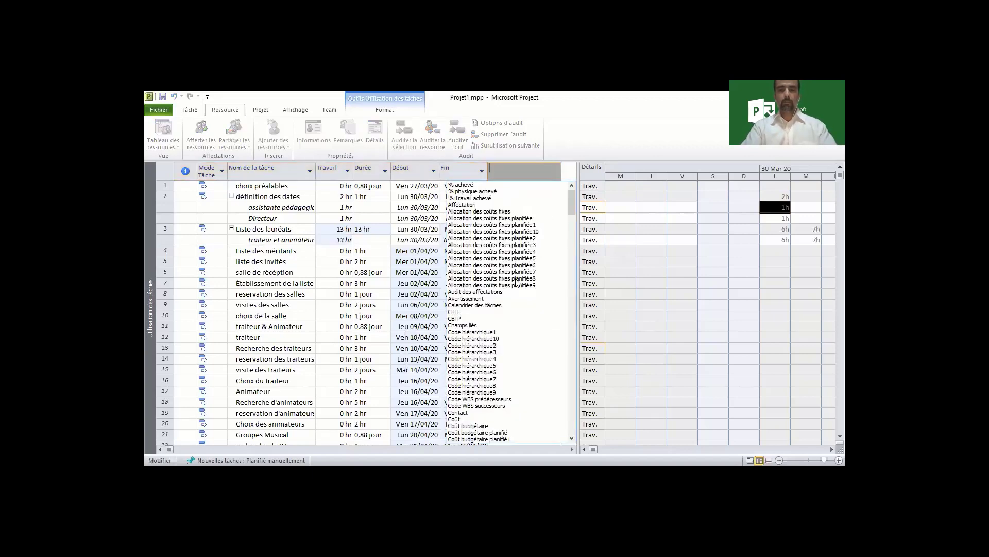
pyautogui.write('c')
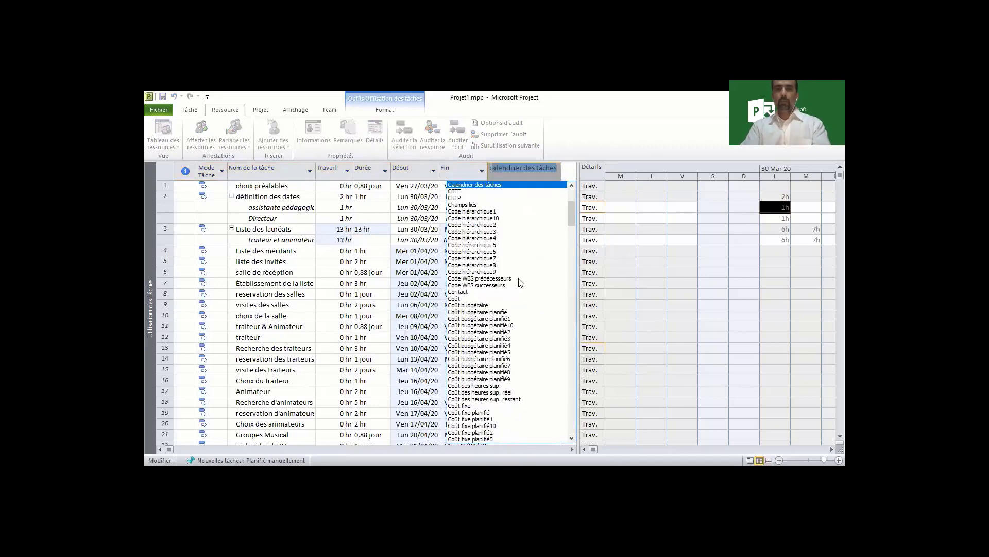
pyautogui.write('ode hiérarchique1')
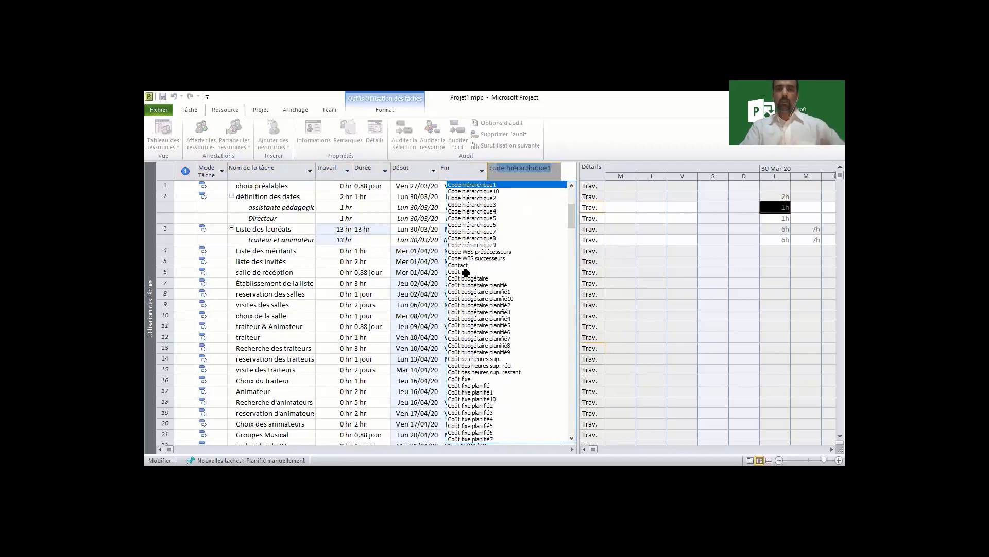
pyautogui.click(459, 273)
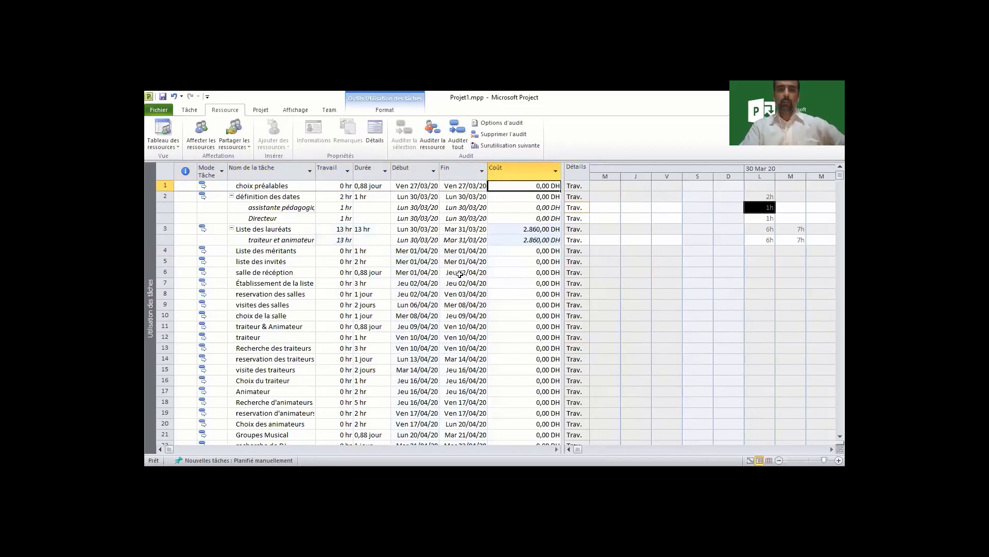
# - Set the cost rate table of the traiteur et animateur assignment under Liste des lauréats to B
pyautogui.click(237, 241)
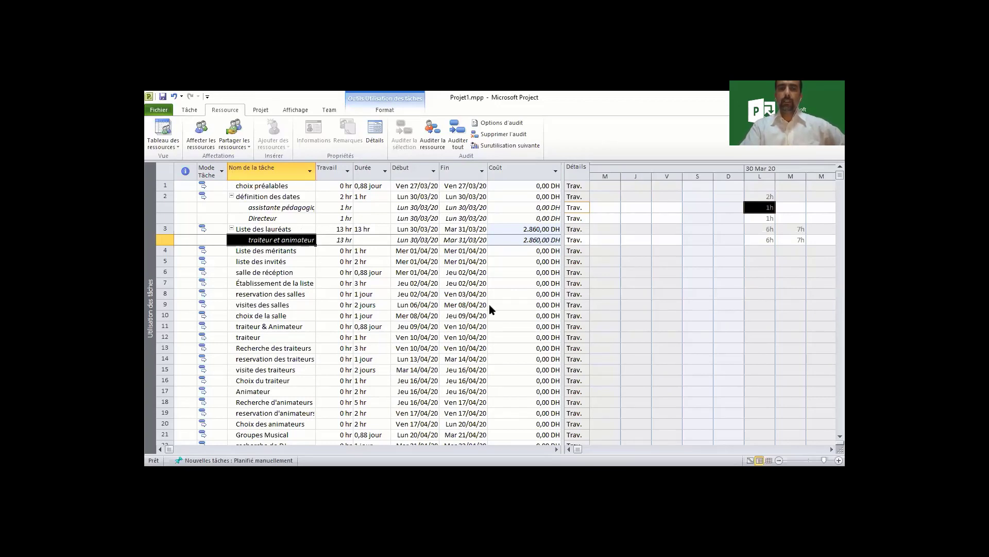
pyautogui.hotkey('shift', 'F2')
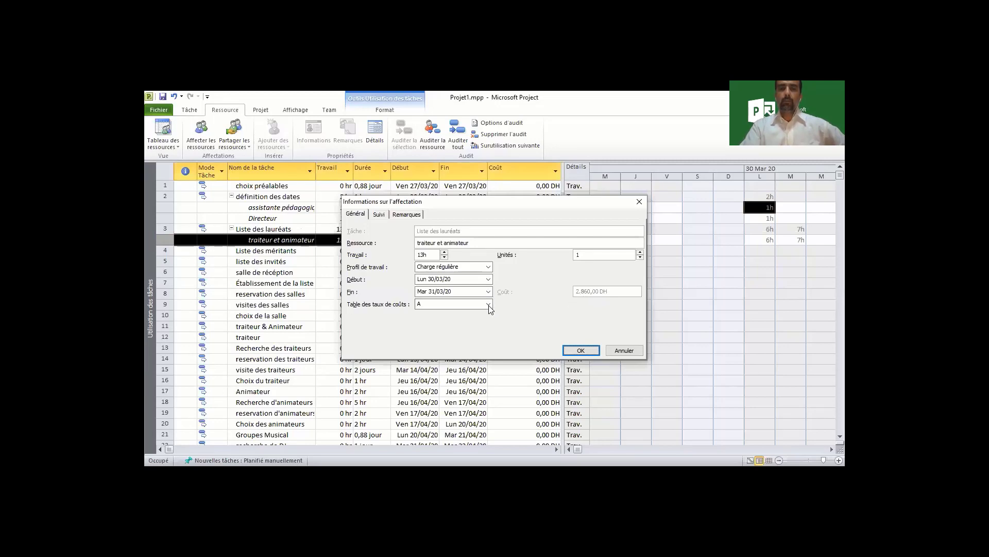
pyautogui.click(577, 352)
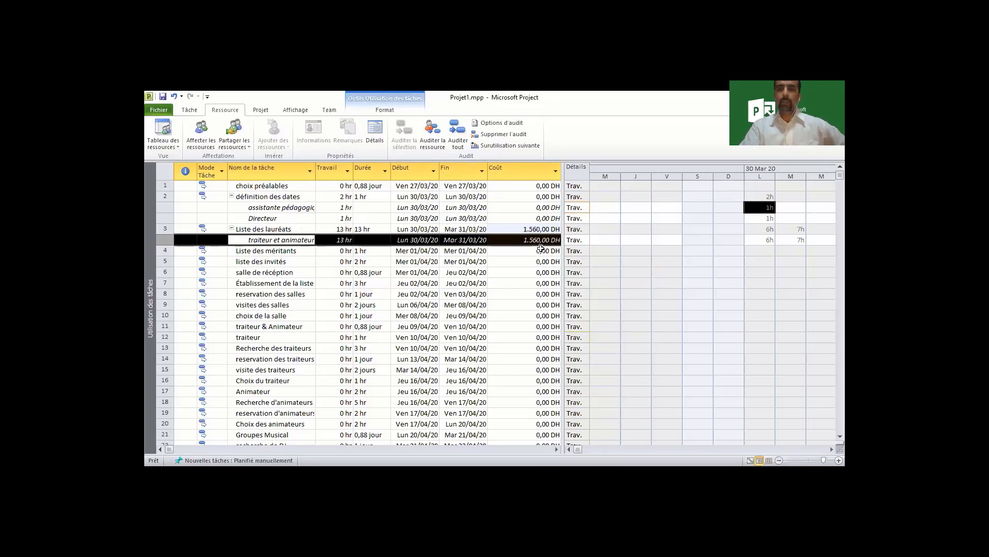
# - Set the cost rate table of the traiteur et animateur assignment under Liste des lauréats to C
pyautogui.click(277, 246)
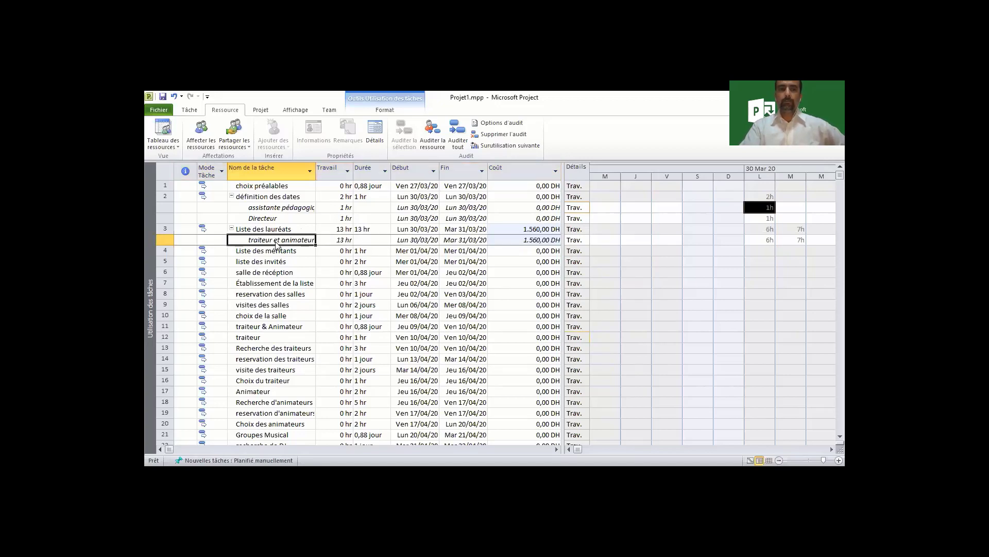
pyautogui.doubleClick(277, 246)
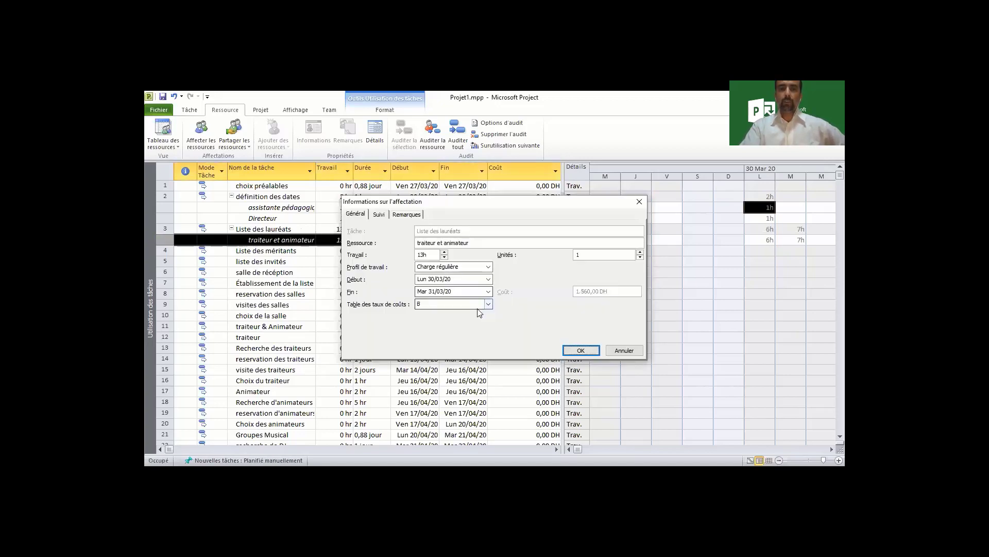
pyautogui.click(478, 307)
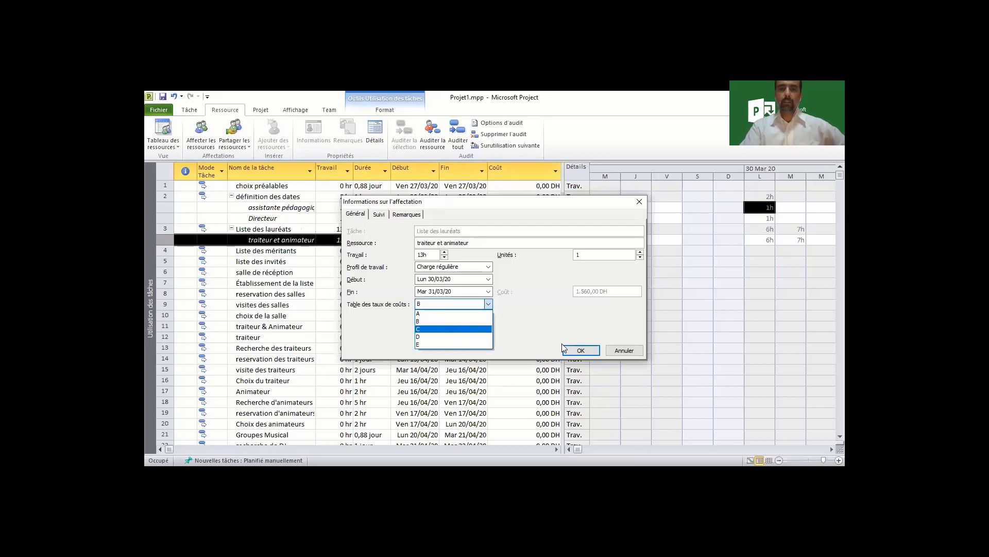
pyautogui.click(580, 350)
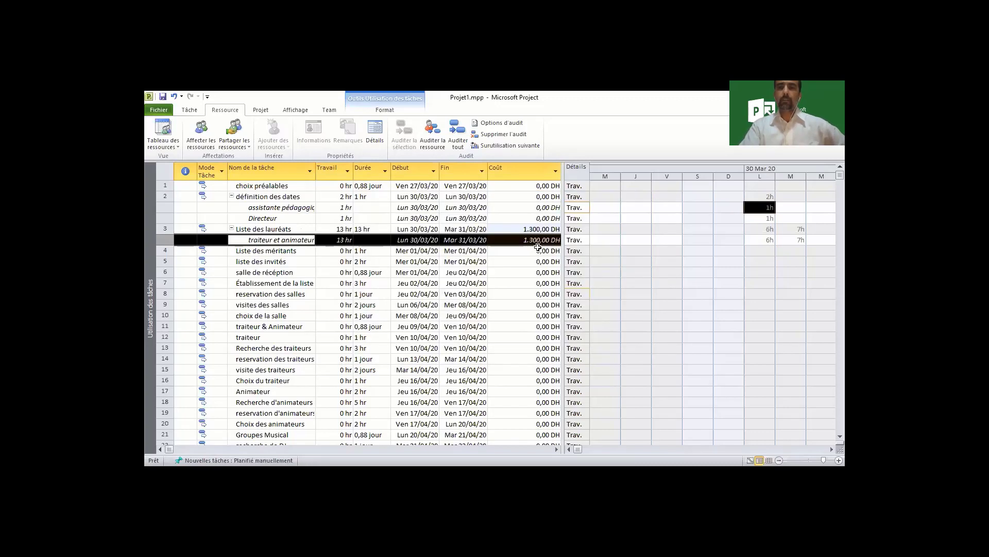
# - Switch from the task usage view to the resource sheet (Tableau des ressources)
pyautogui.doubleClick(297, 241)
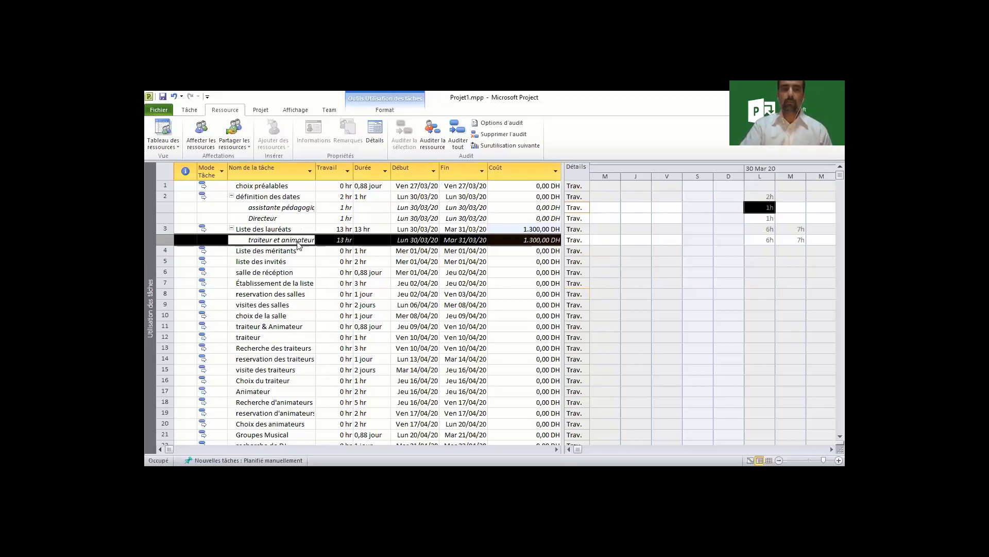
pyautogui.click(625, 349)
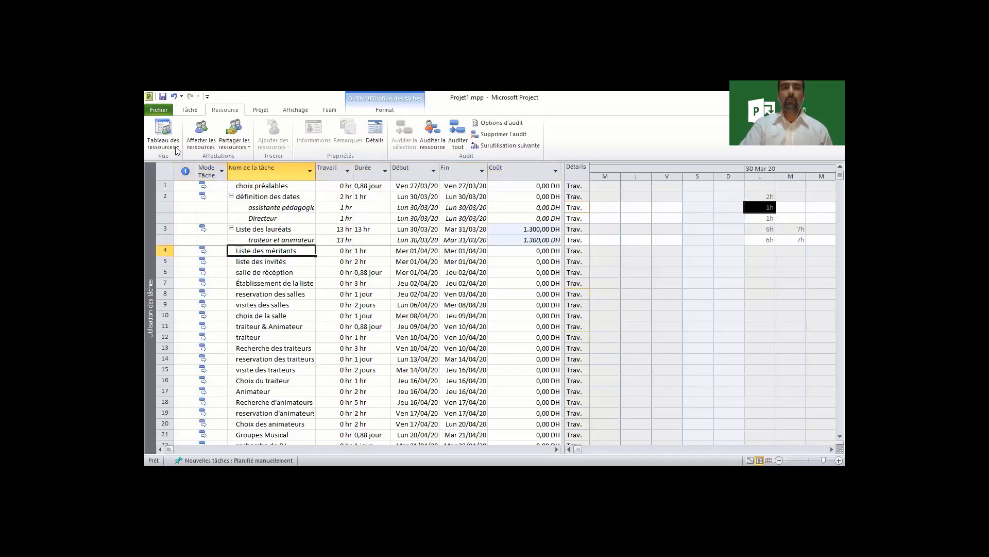
pyautogui.click(175, 146)
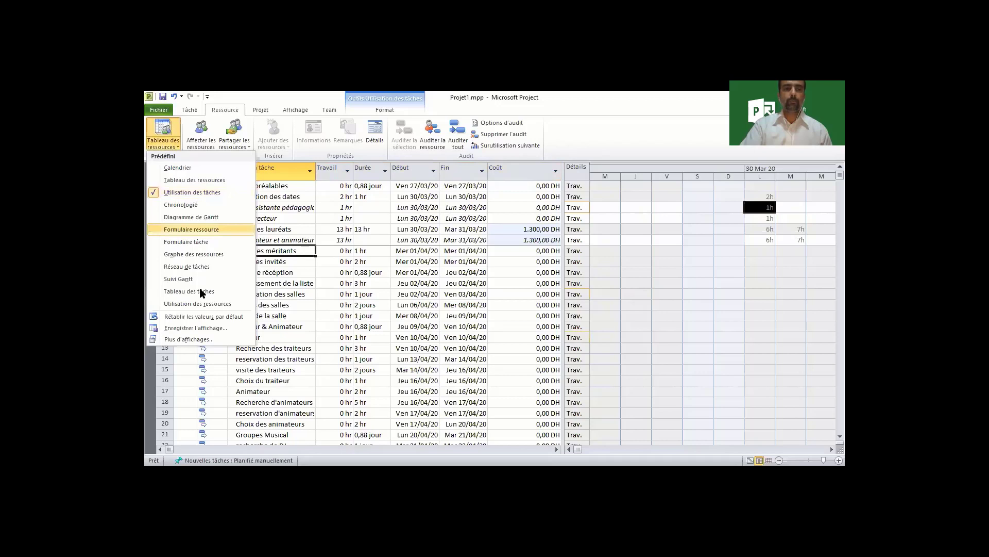
pyautogui.click(206, 180)
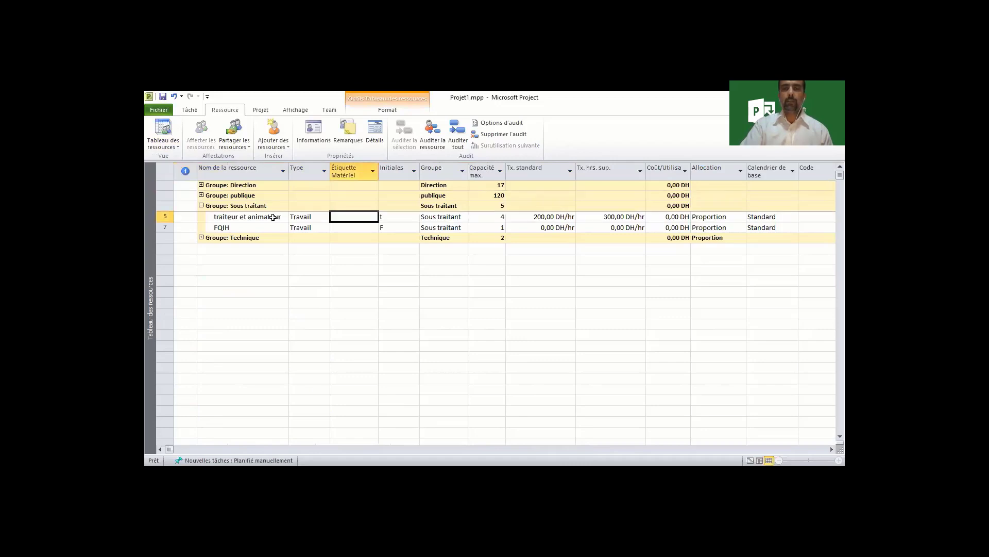
# - Review the rates in cost rate tables A, B, C and D of the traiteur et animateur resource
pyautogui.doubleClick(272, 217)
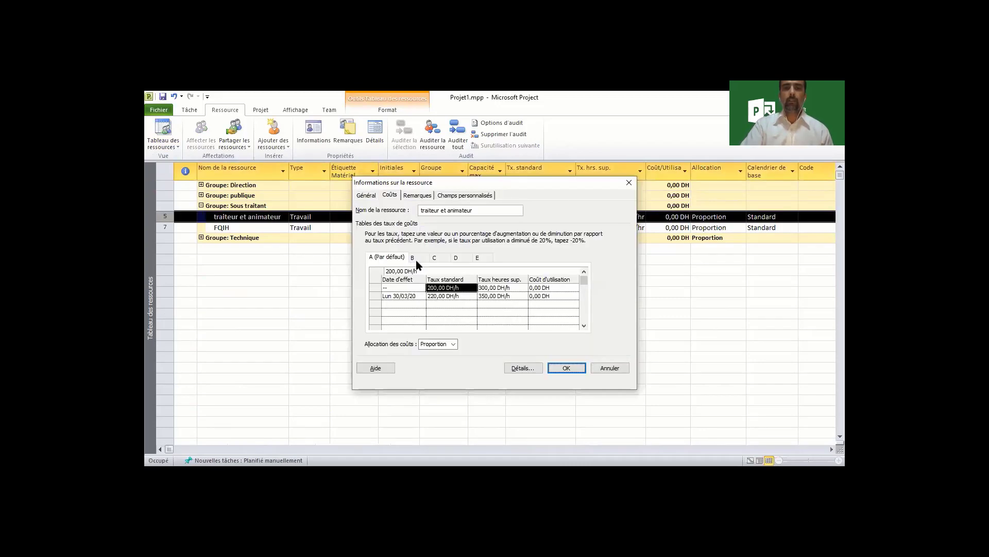
pyautogui.click(418, 257)
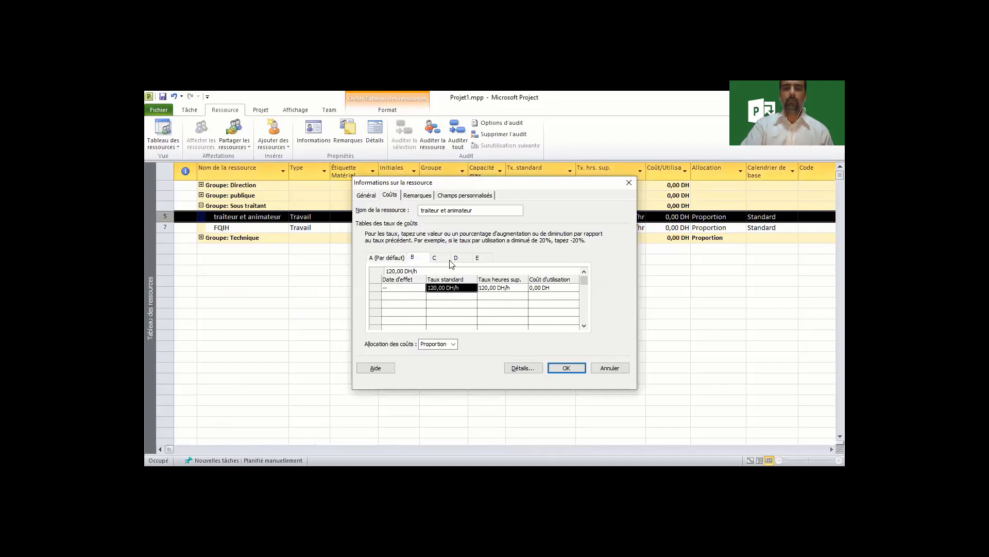
pyautogui.click(438, 257)
pyautogui.click(375, 259)
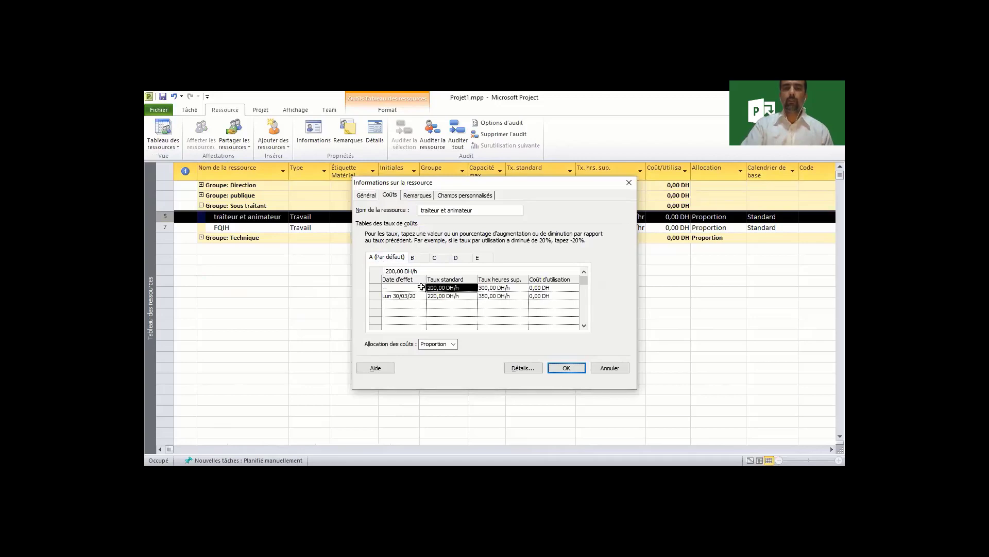
pyautogui.click(415, 257)
pyautogui.click(435, 262)
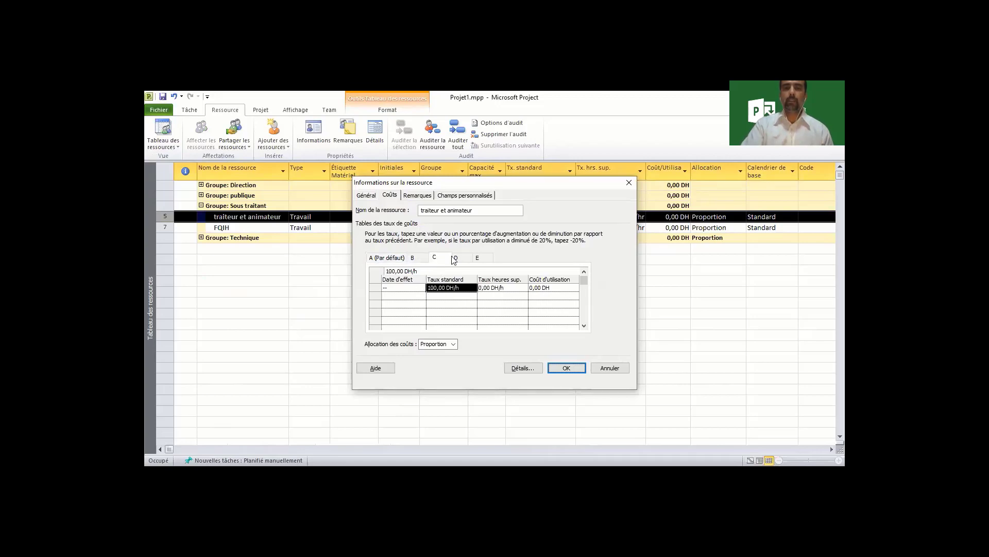
pyautogui.click(416, 256)
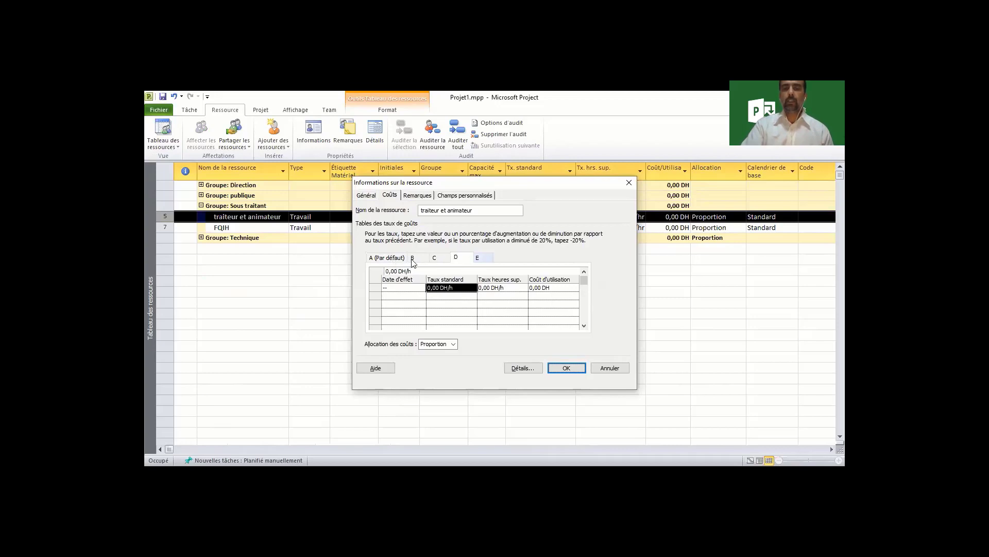
pyautogui.click(395, 257)
pyautogui.click(435, 258)
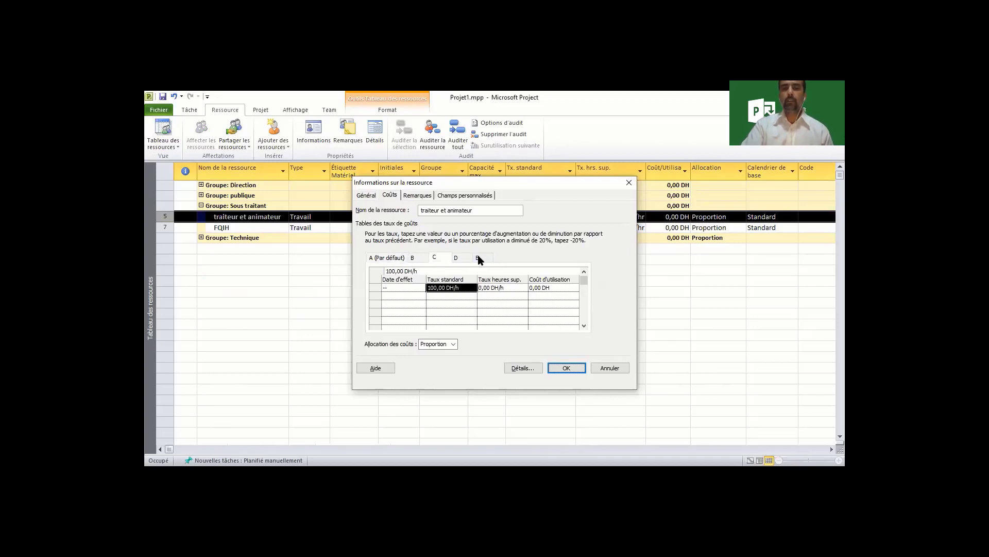
pyautogui.click(456, 258)
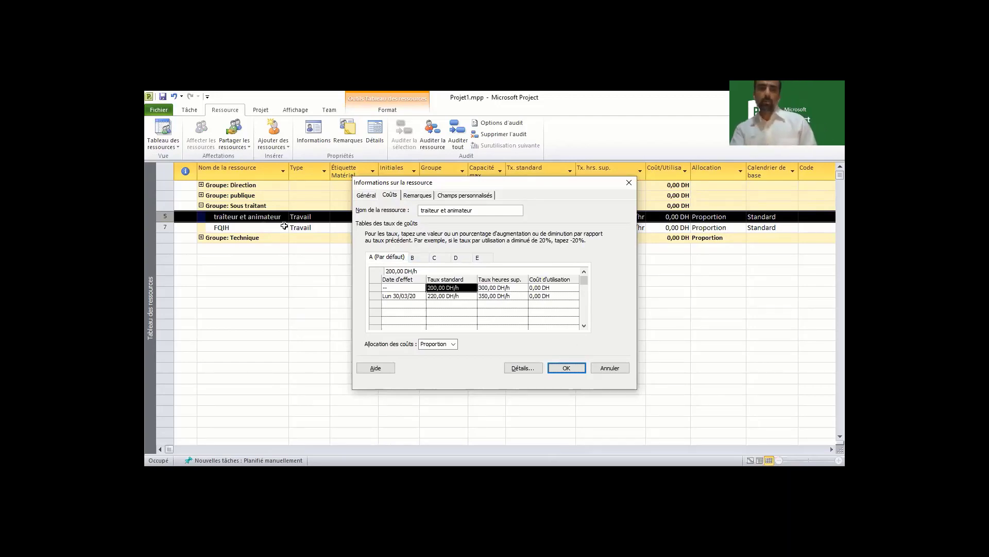
# - Return to the task usage view and set the cost rate table of the traiteur et animateur assignment under Liste des lauréats to A
pyautogui.click(168, 149)
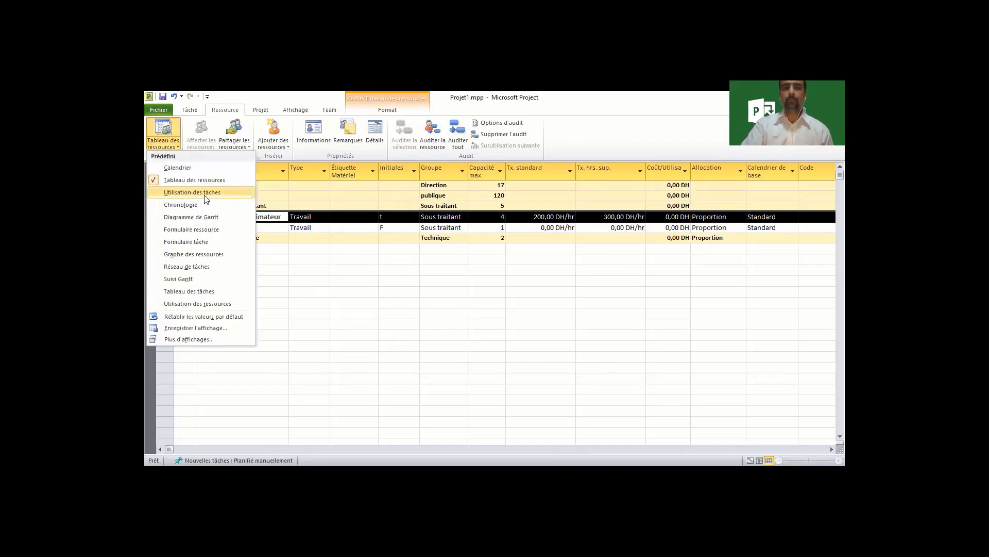
pyautogui.click(206, 200)
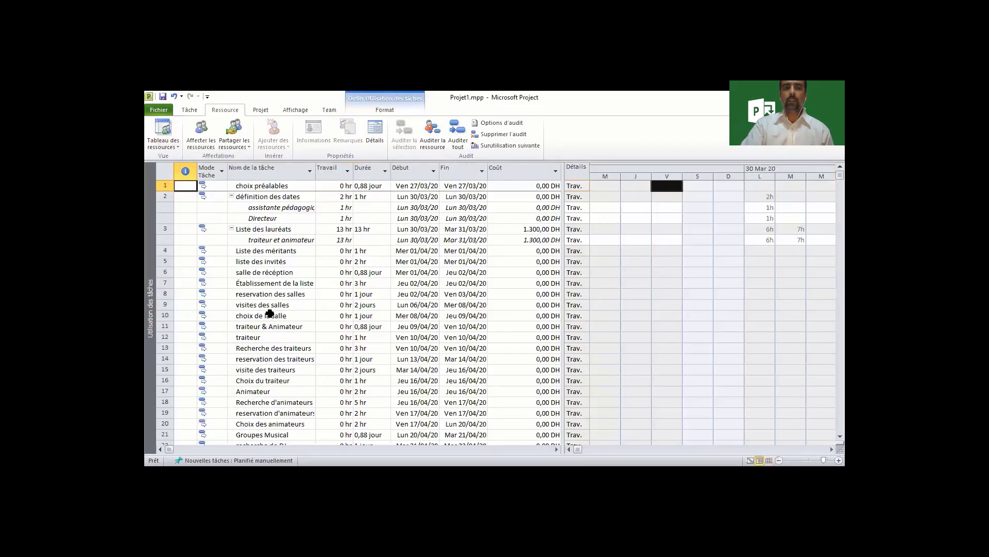
pyautogui.click(291, 207)
pyautogui.click(296, 243)
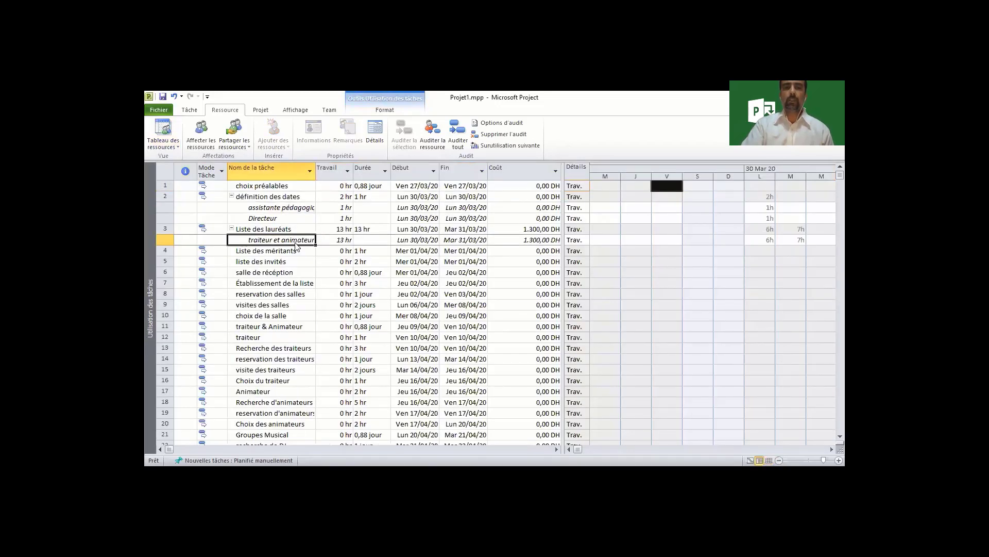
pyautogui.doubleClick(296, 245)
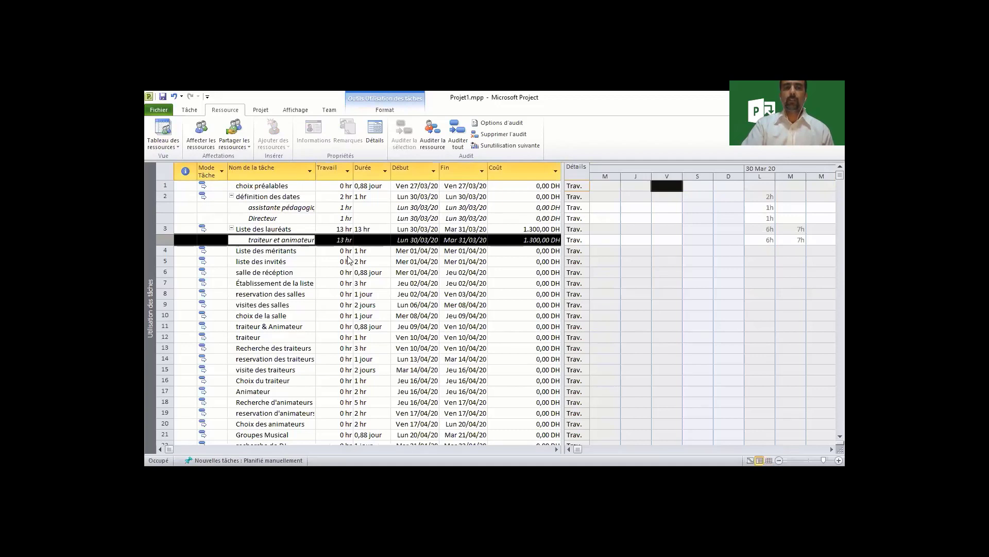
pyautogui.click(490, 305)
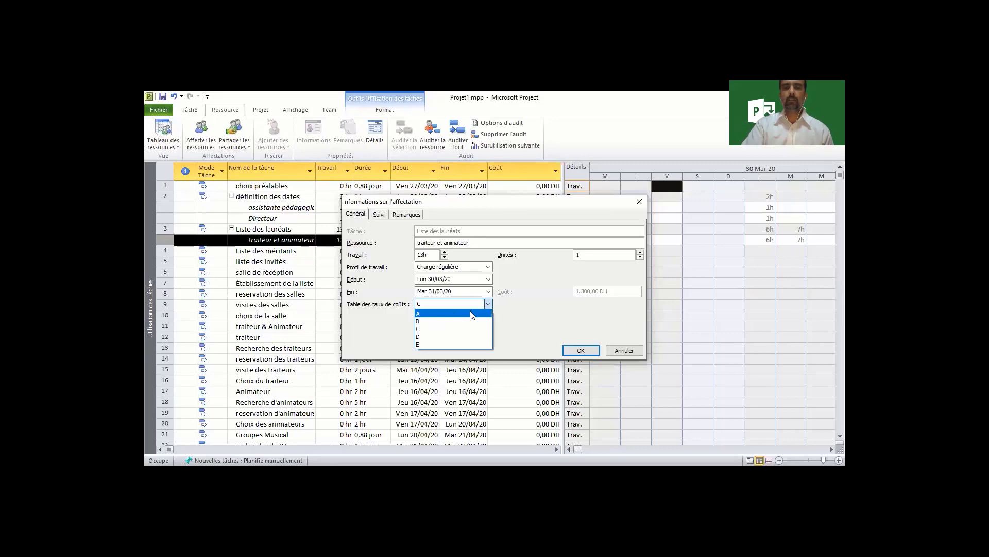
pyautogui.click(456, 314)
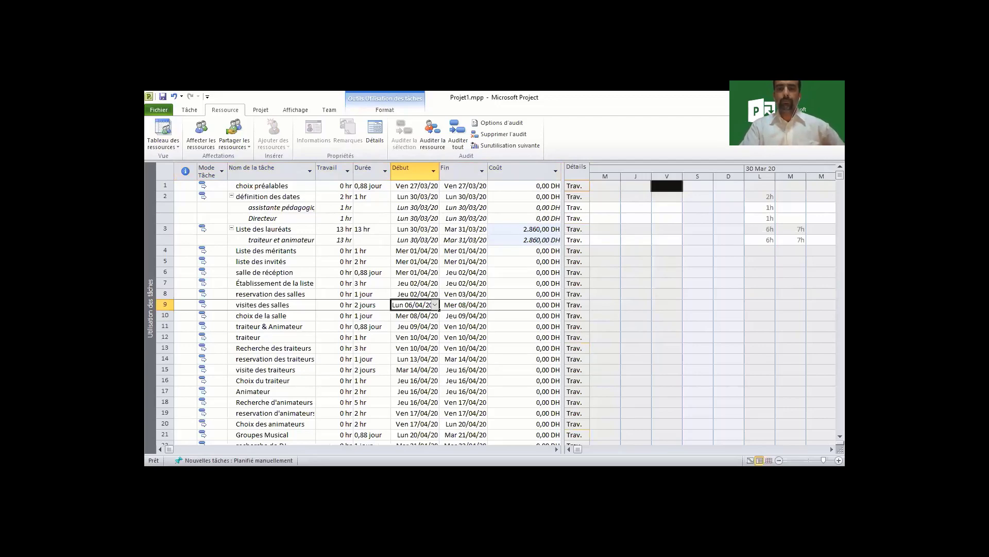
pyautogui.hotkey('alt', 'Tab')
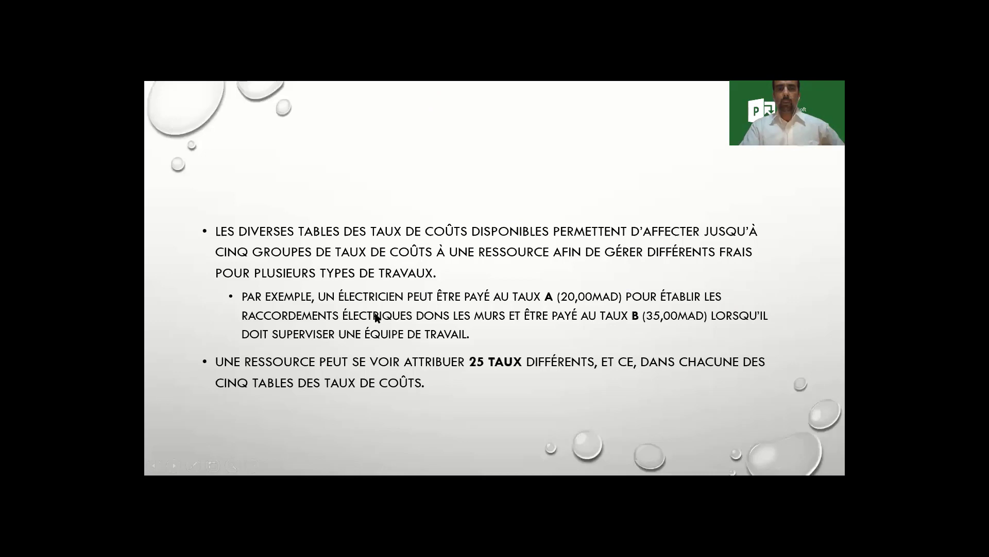
pyautogui.scroll(1, 375, 312)
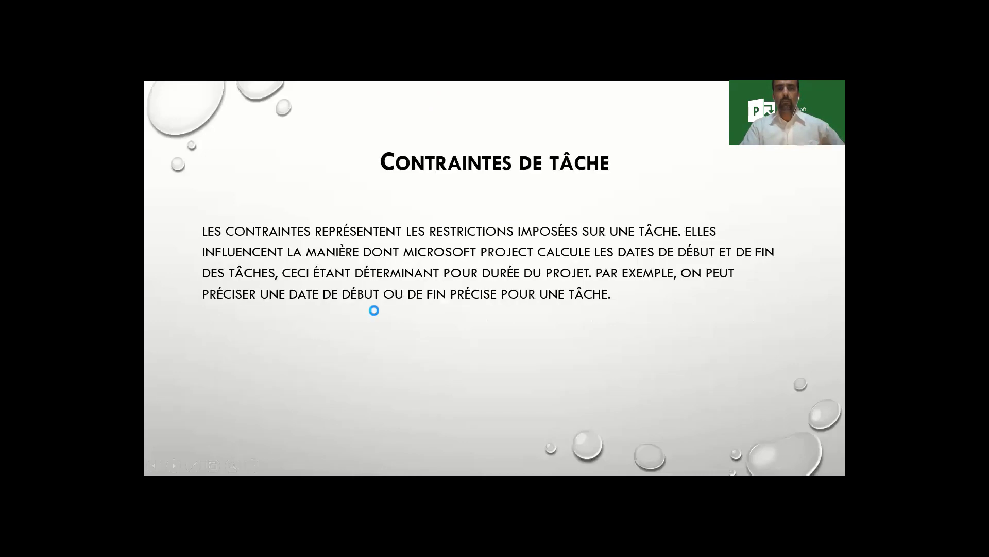
pyautogui.scroll(1, 374, 309)
pyautogui.scroll(1, 381, 294)
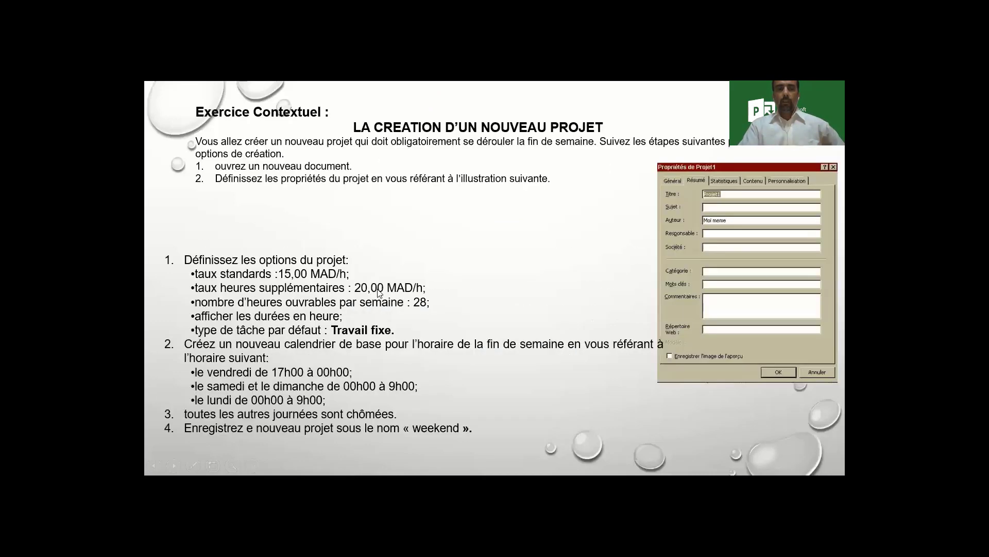
pyautogui.scroll(1, 379, 292)
pyautogui.scroll(-1, 379, 294)
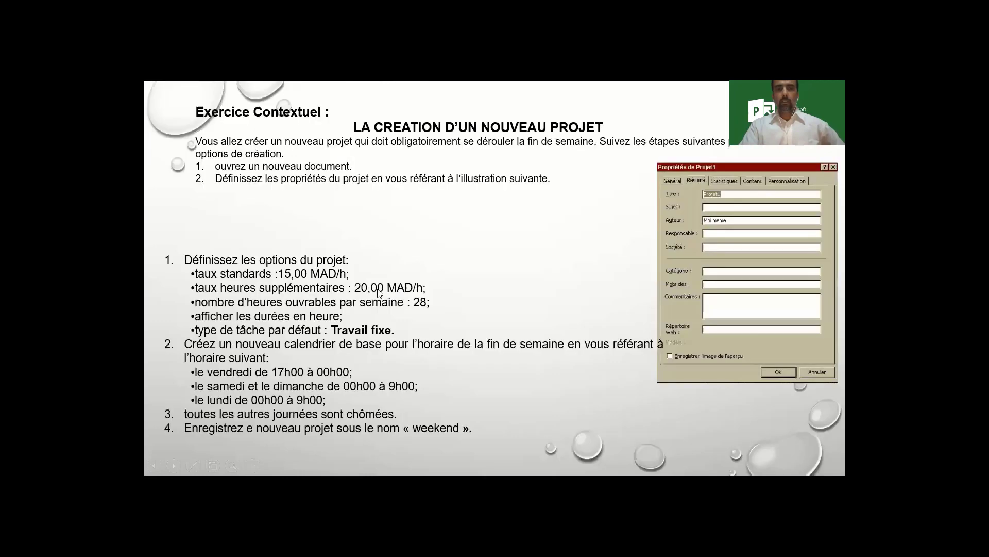
pyautogui.scroll(-1, 380, 293)
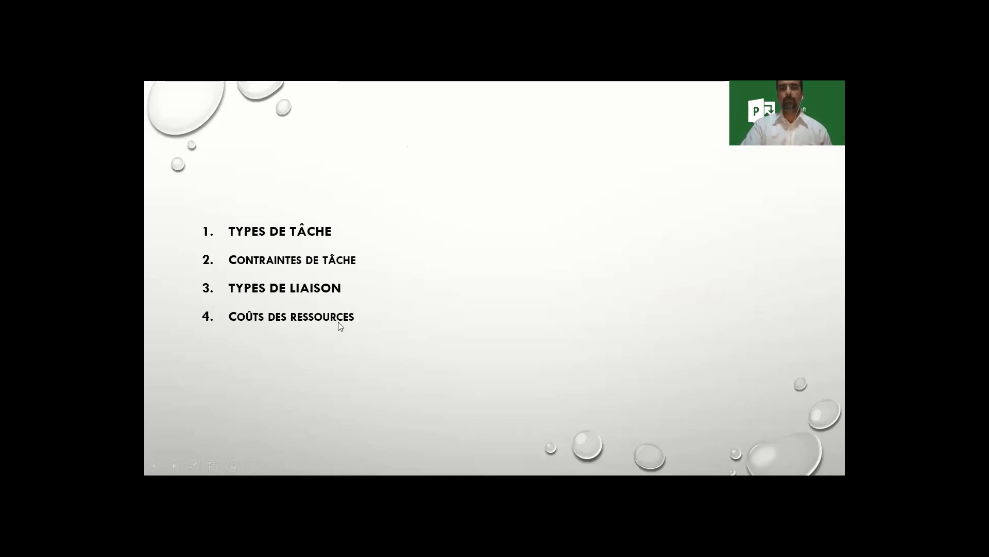
pyautogui.click(523, 243)
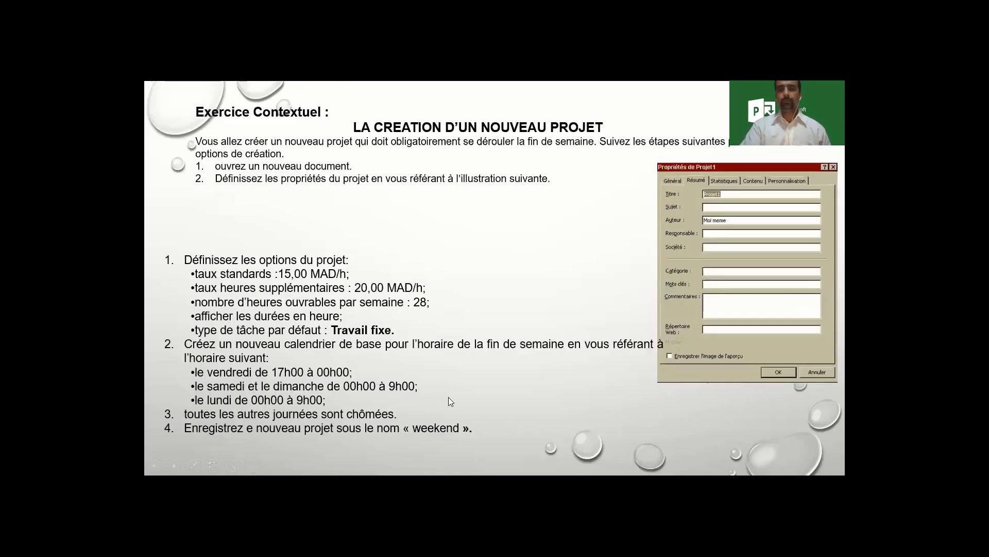